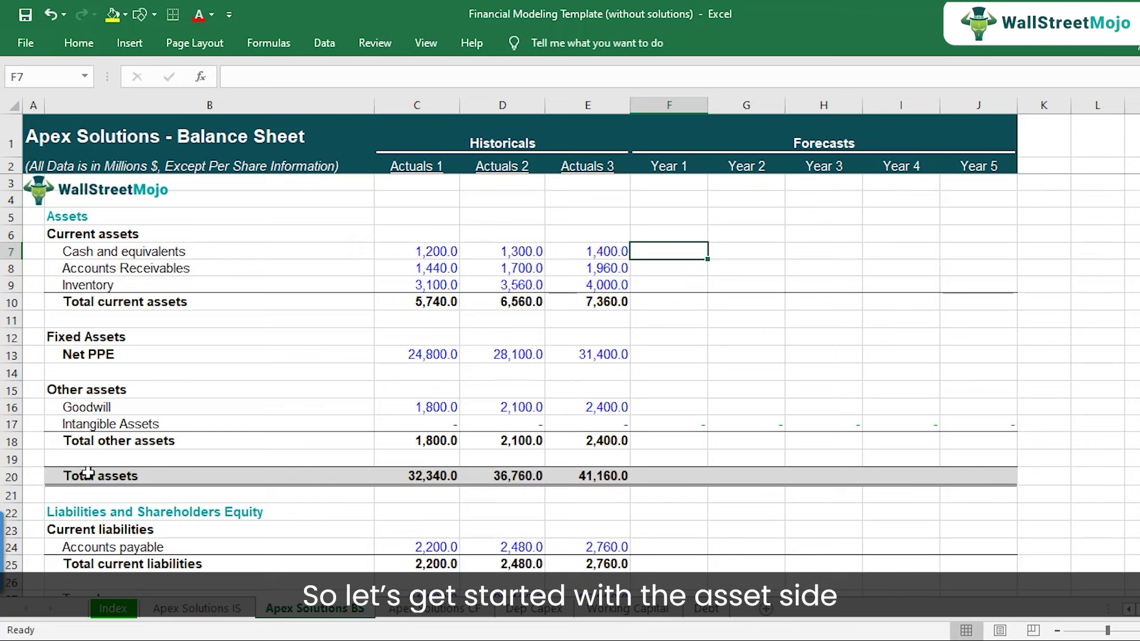
Step: Review the cash and equivalents row on the balance sheet and the Year 1 to Year 5 ending cash balances on the cash flow sheet
click(8, 250)
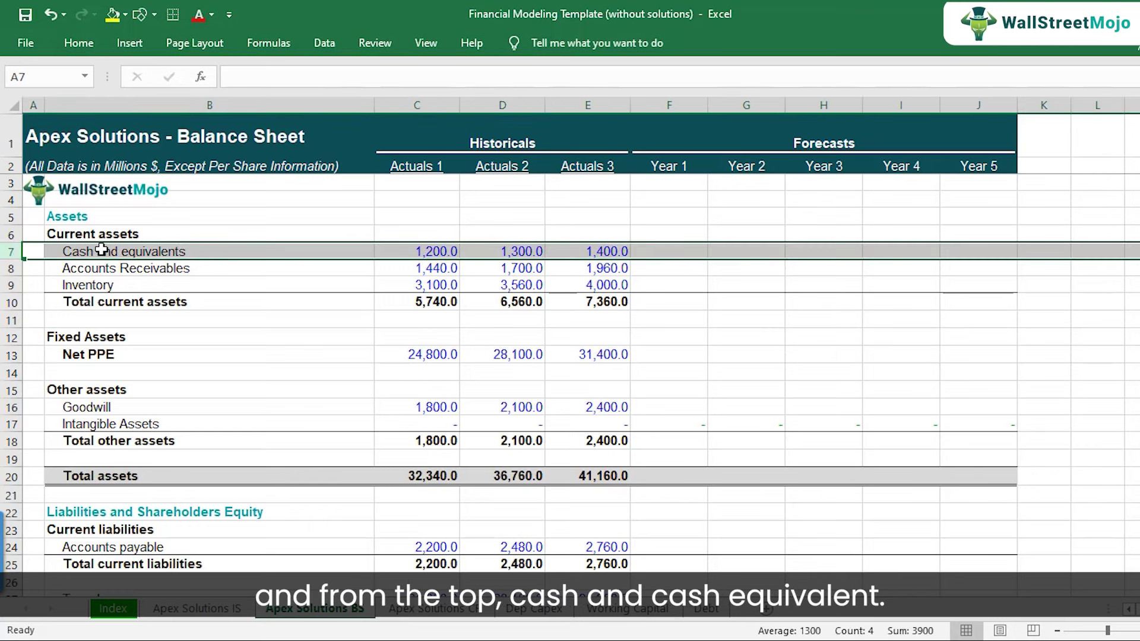
click(275, 252)
click(402, 250)
click(505, 250)
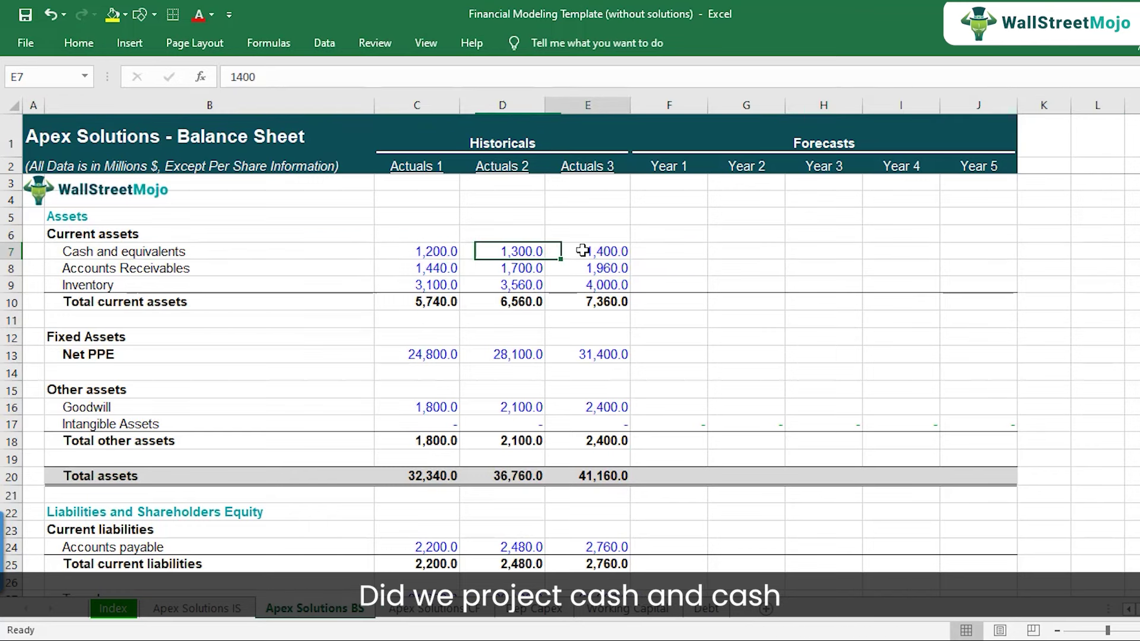
click(584, 250)
drag(665, 250, 1005, 247)
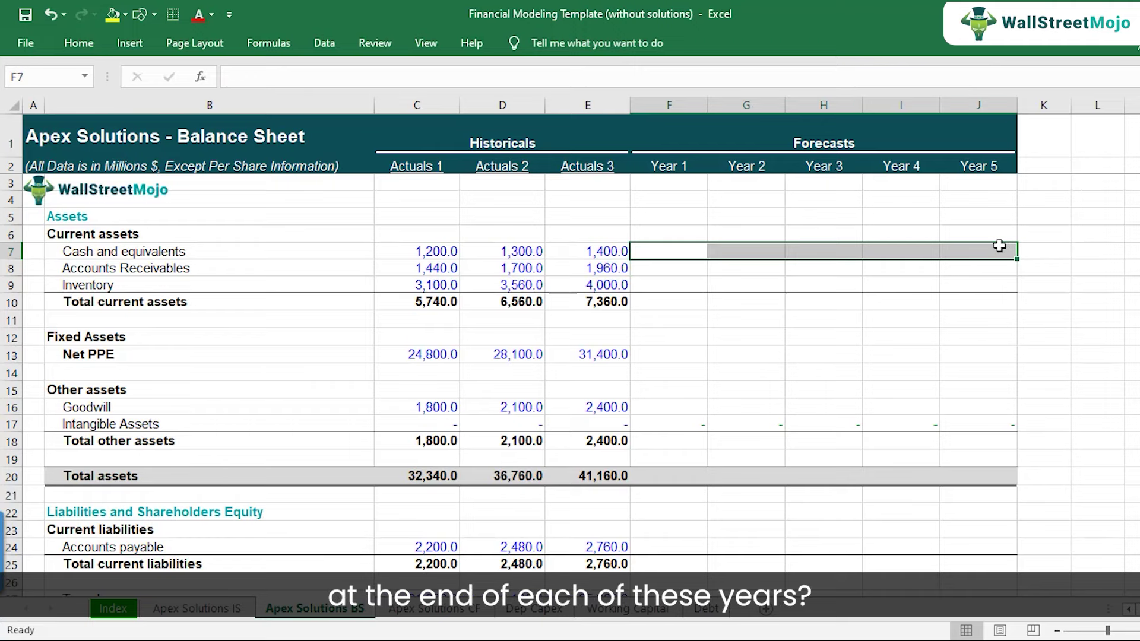
click(436, 608)
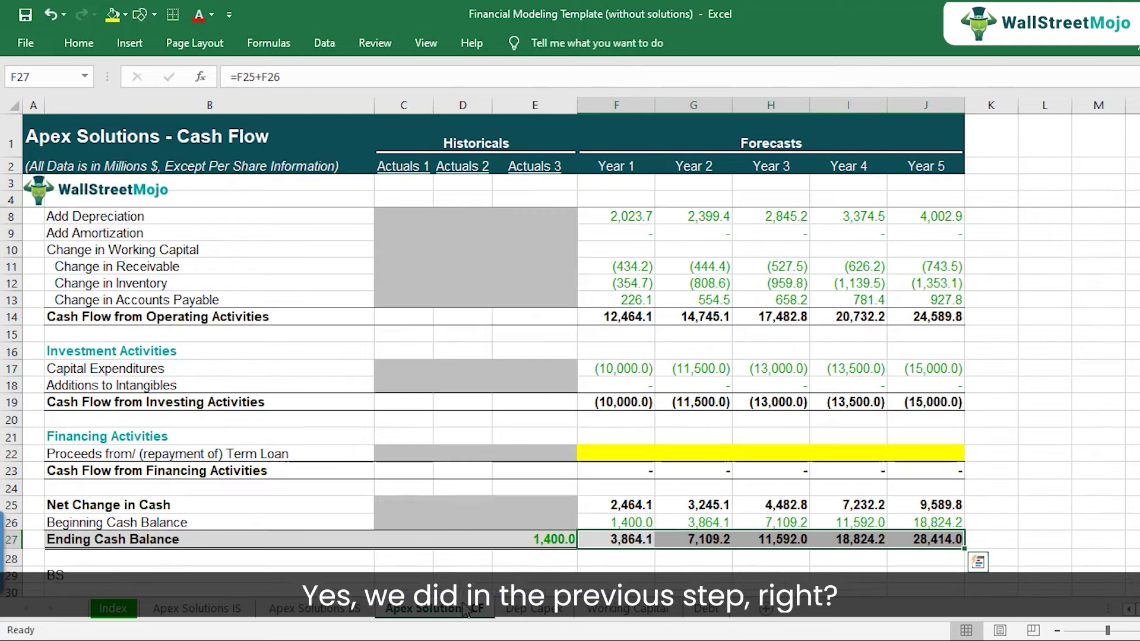
click(622, 540)
click(704, 539)
click(772, 539)
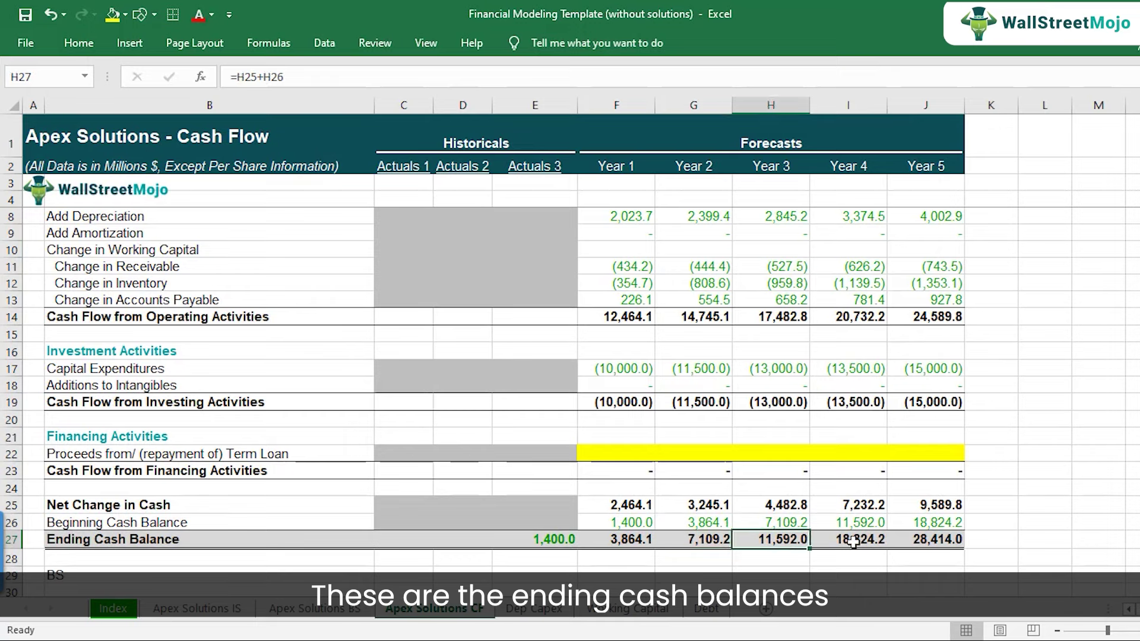
click(858, 539)
click(957, 543)
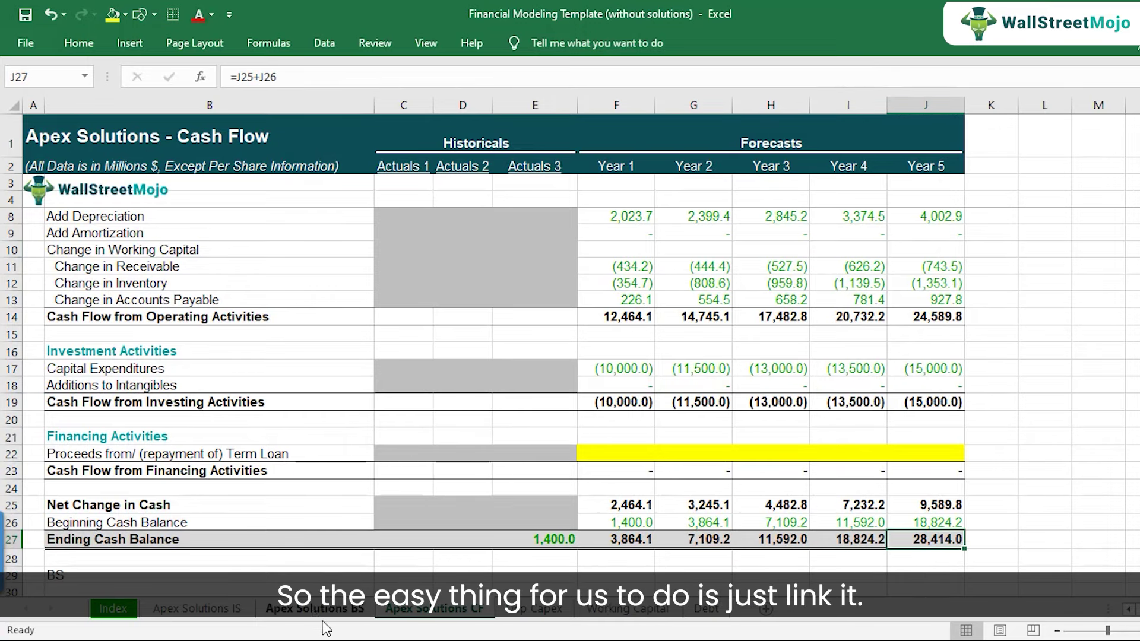
Step: Link Year 1 cash and equivalents in balance sheet cell F7 to the ending cash balance with ='Apex Solutions CF'!F27
click(315, 608)
click(653, 254)
text(=)
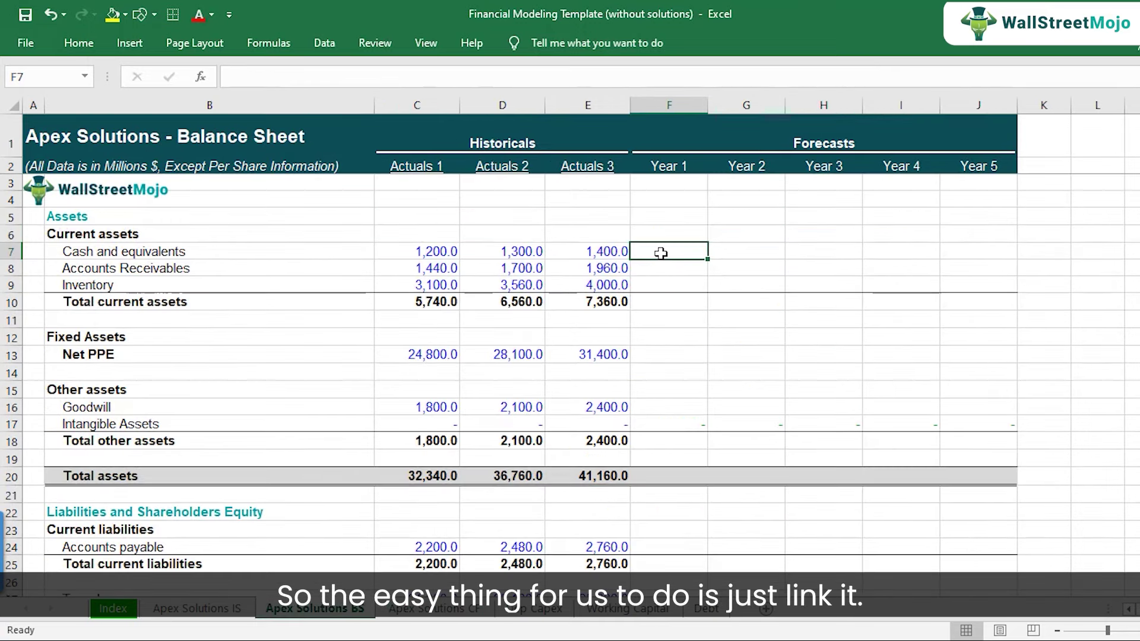
click(434, 608)
click(619, 543)
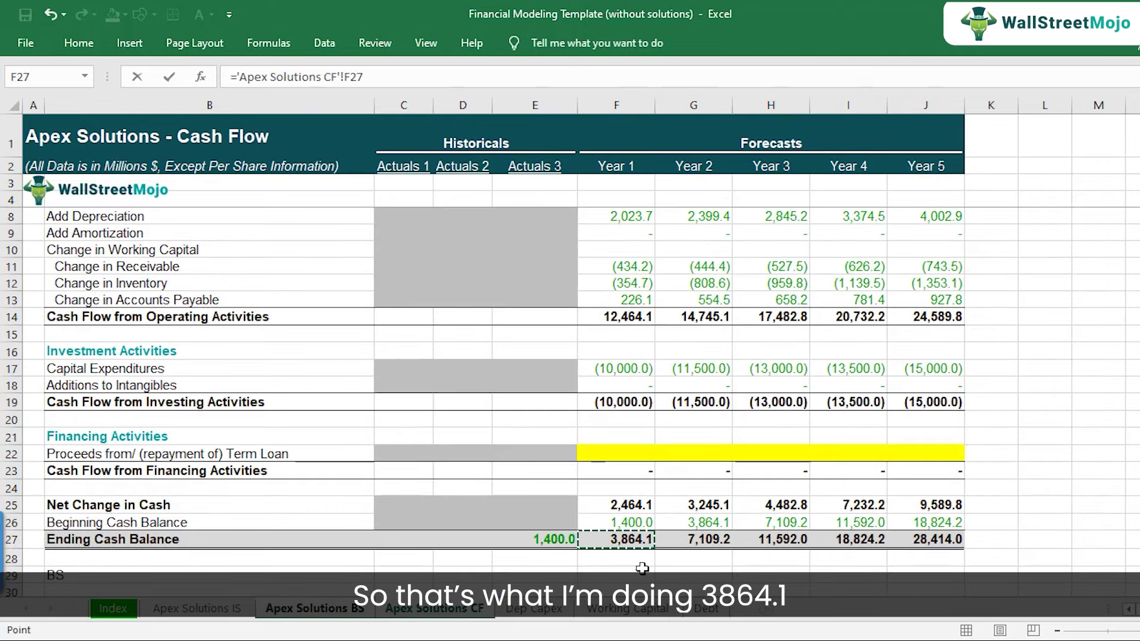
key(Return)
key(Up)
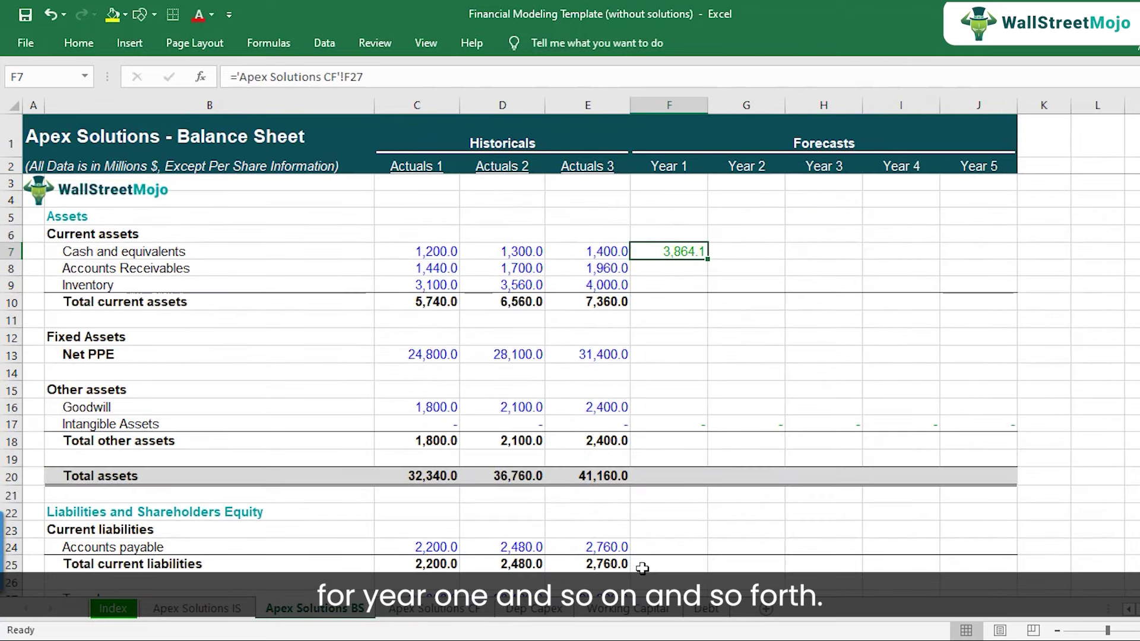
Step: Copy the Year 1 cash and equivalents link across to the Year 2 through Year 5 forecasts
key(ctrl+c)
key(shift+Right)
key(shift+Right)
key(shift+Right)
key(shift+Right)
key(ctrl+v)
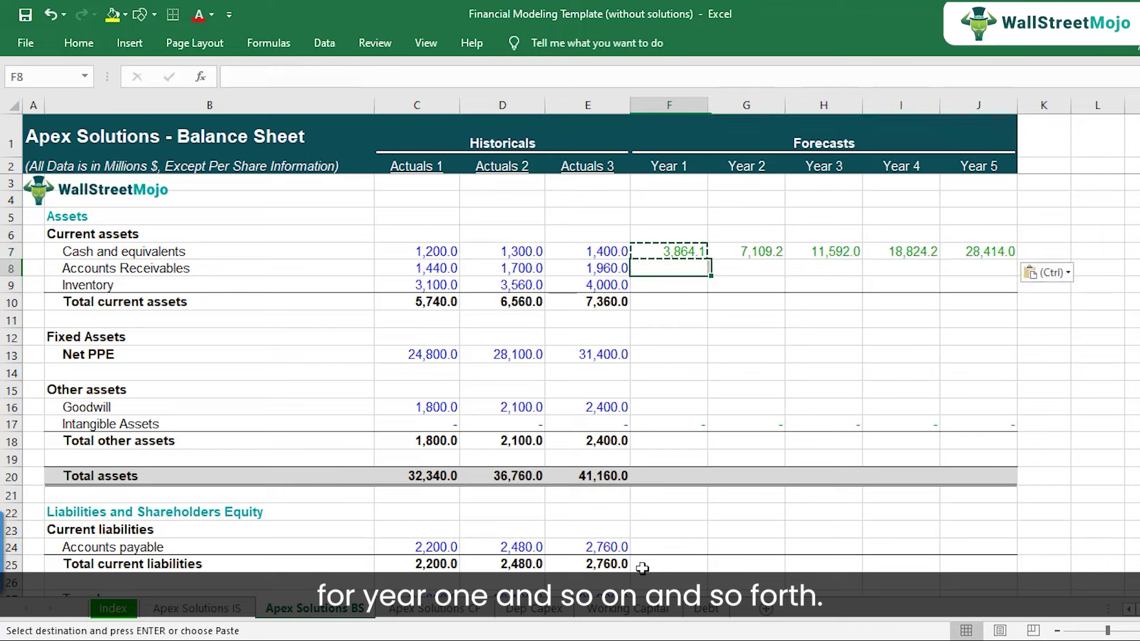
key(Down)
key(Left)
key(Right)
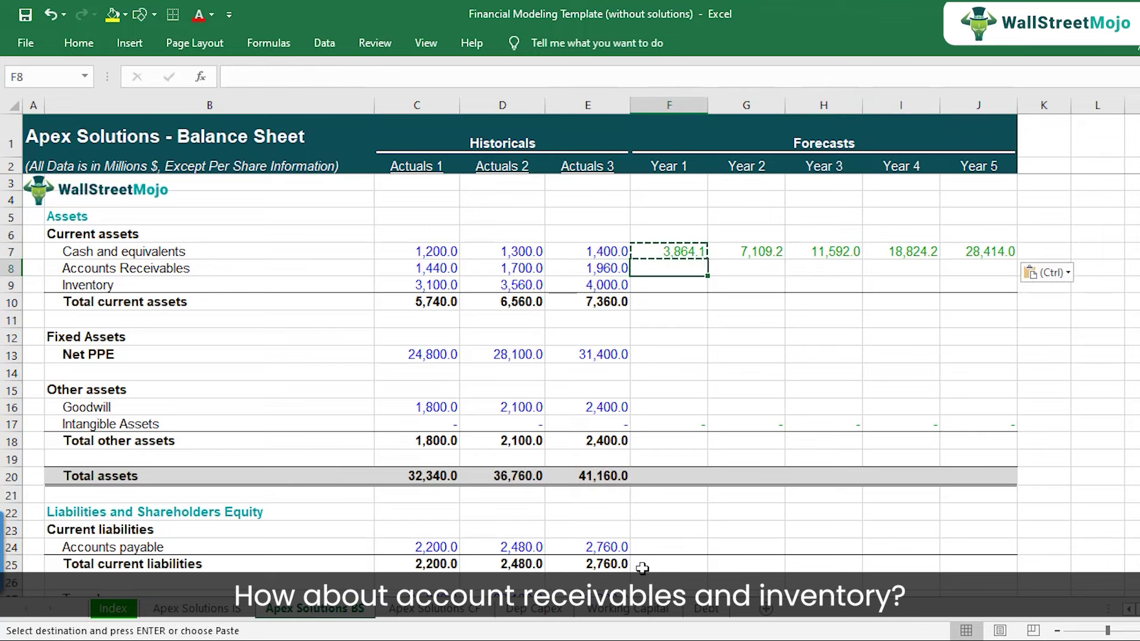
key(Escape)
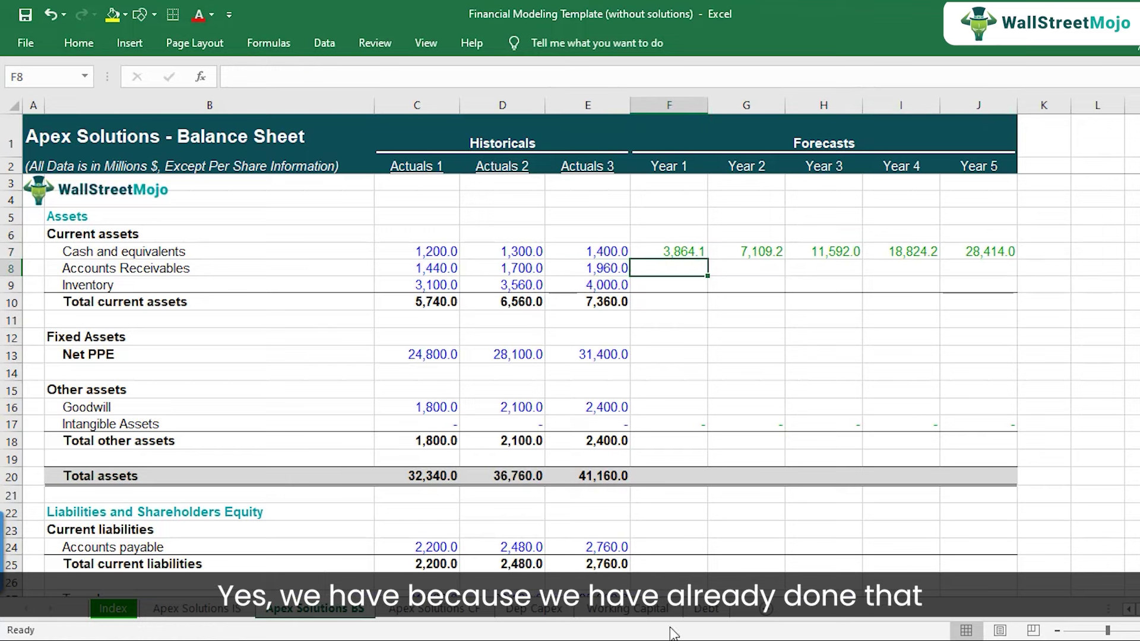
Step: Link Year 1 accounts receivables in F8 to ='Working Capital'!F7 and copy the formula down to inventory in F9
click(653, 608)
drag(651, 251, 992, 279)
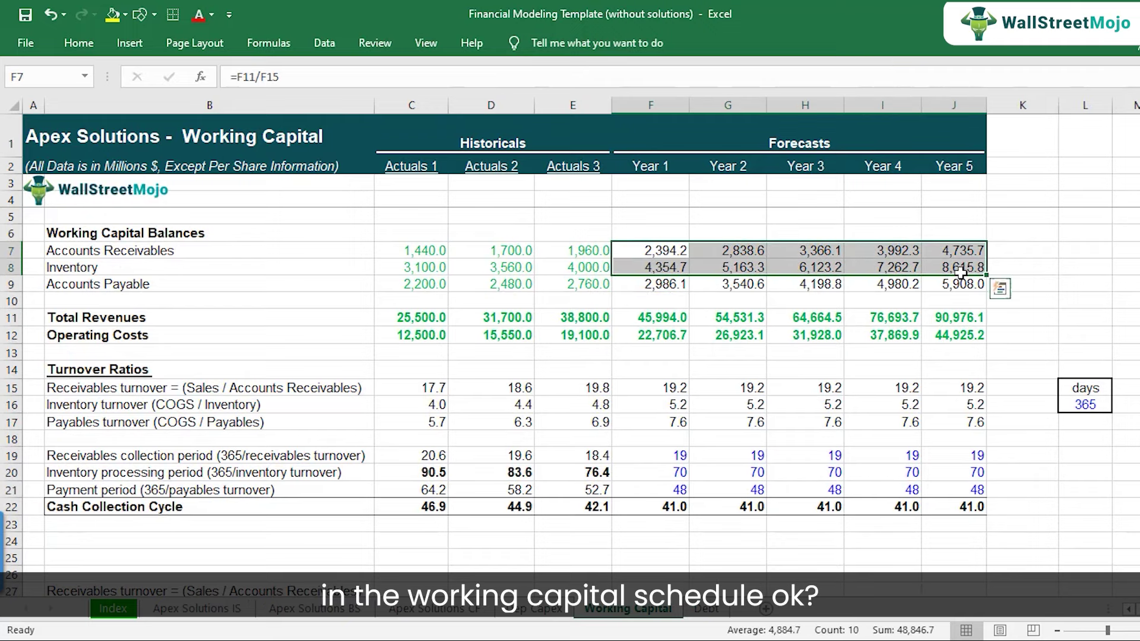
click(306, 611)
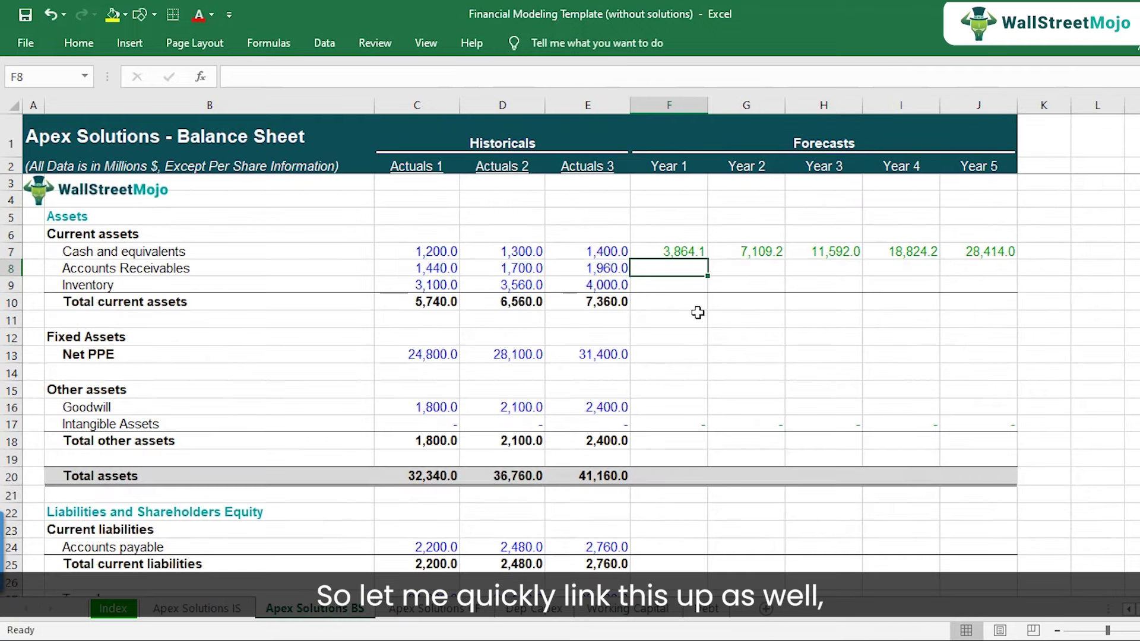
text(=)
click(628, 609)
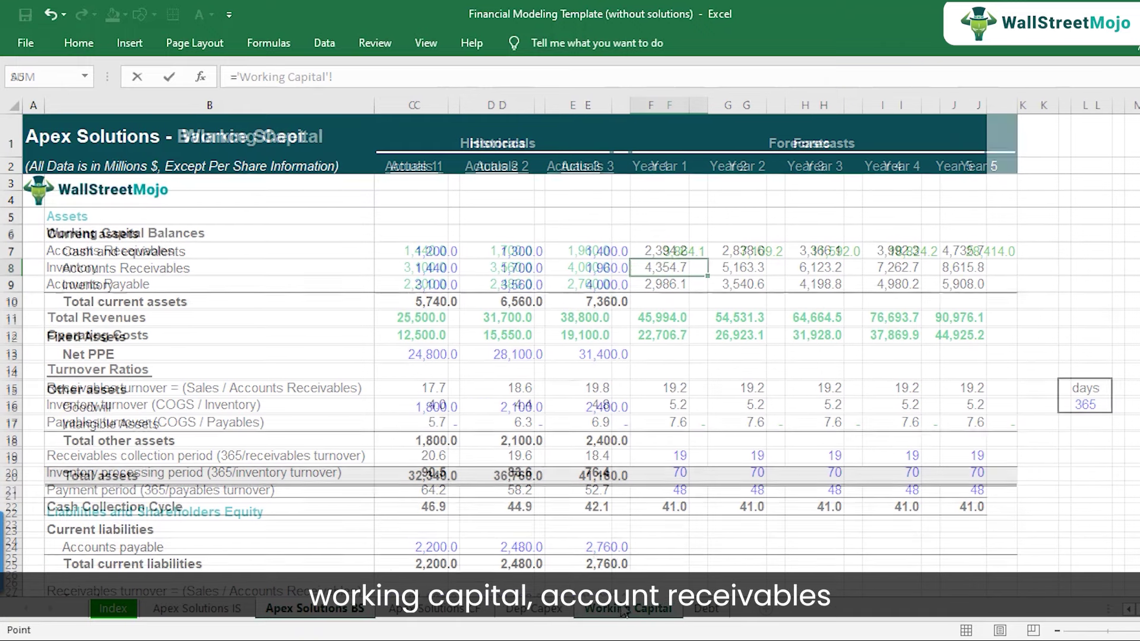
click(663, 253)
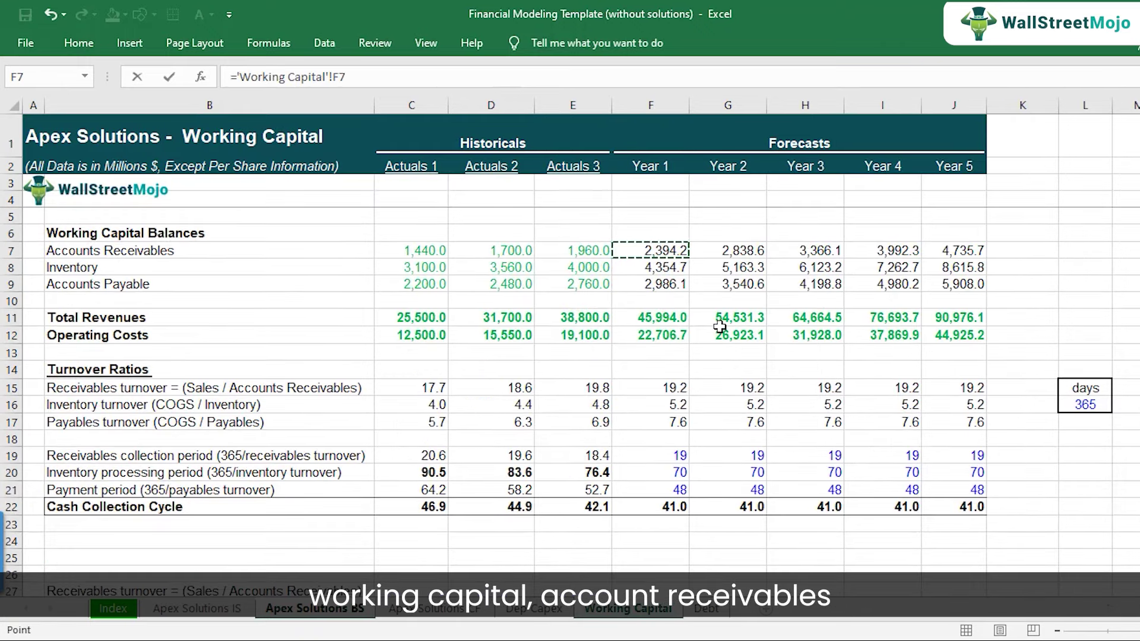
key(ctrl+Return)
key(ctrl+c)
key(Down)
key(ctrl+v)
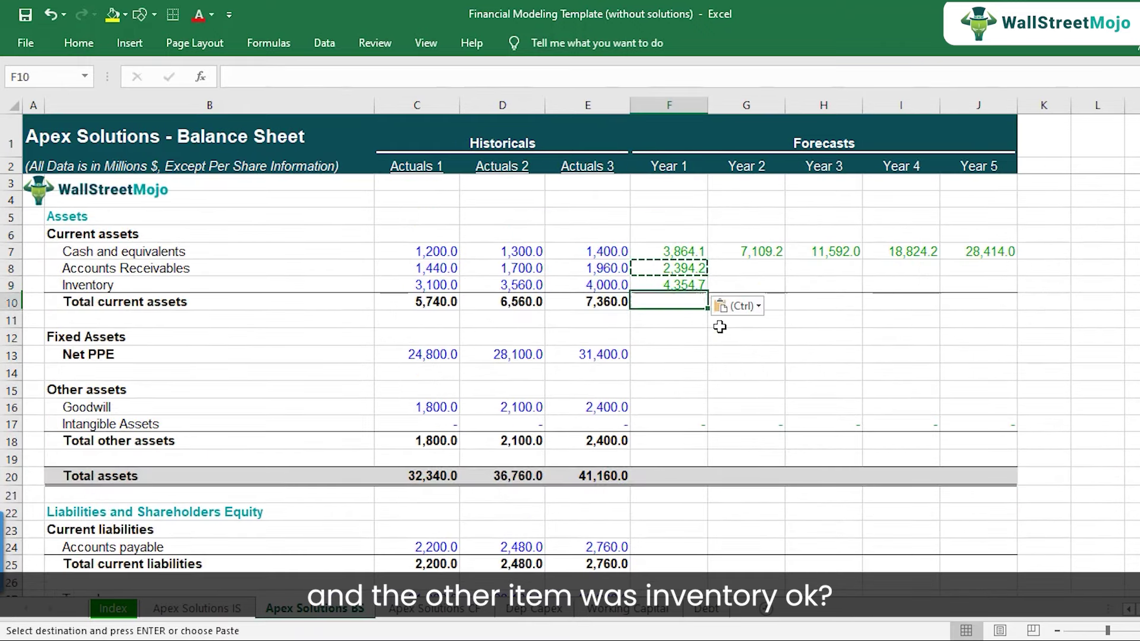
Step: Copy the Year 1 accounts receivables and inventory links across through Year 5
key(F2)
key(Escape)
key(Up)
key(shift+Down)
key(ctrl+c)
key(shift+Right)
key(shift+Right)
key(shift+Right)
key(shift+Right)
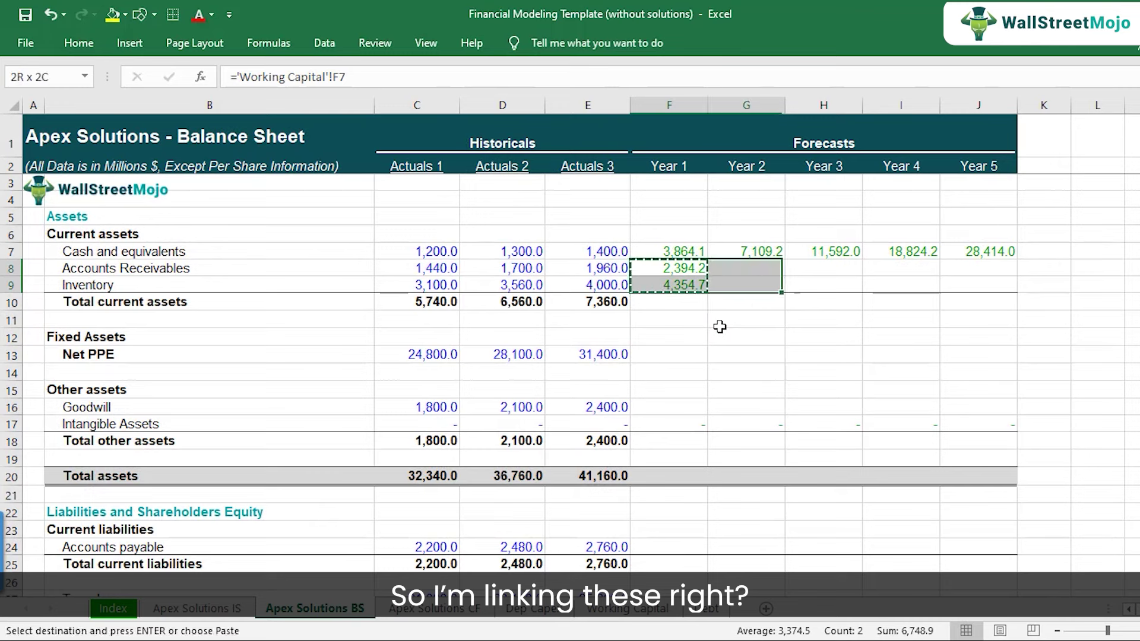
key(ctrl+v)
Step: Copy the Actuals 3 total current assets formula in E10 into the Year 1 to Year 5 forecast cells
key(Down)
key(Left)
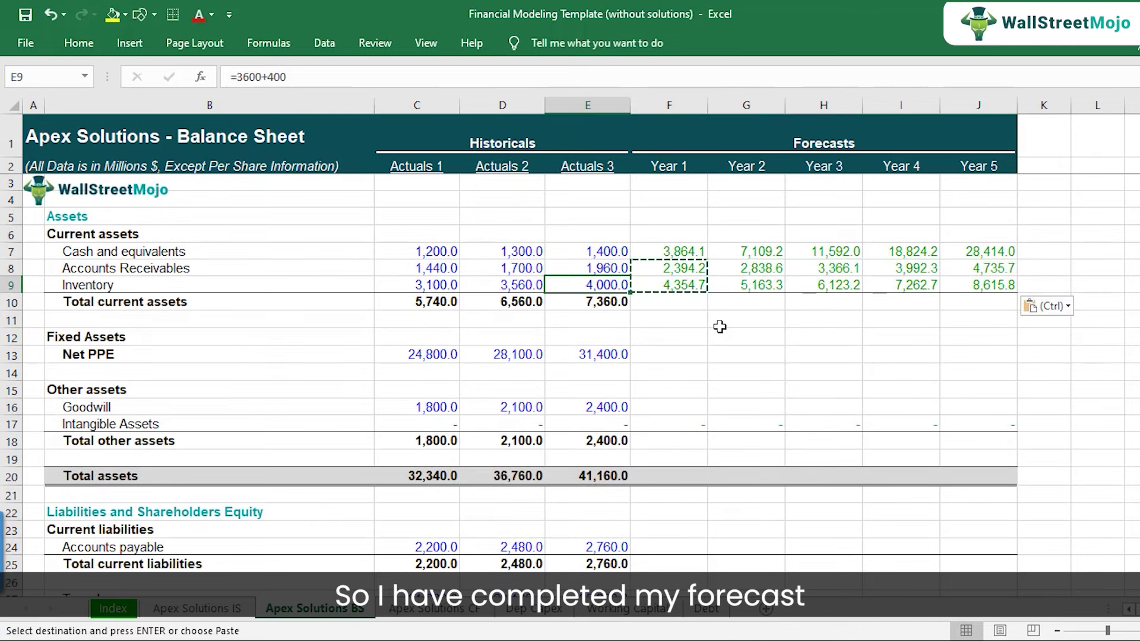
key(Down)
key(F2)
key(Escape)
key(ctrl+c)
key(Right)
key(shift+Right)
key(shift+Right)
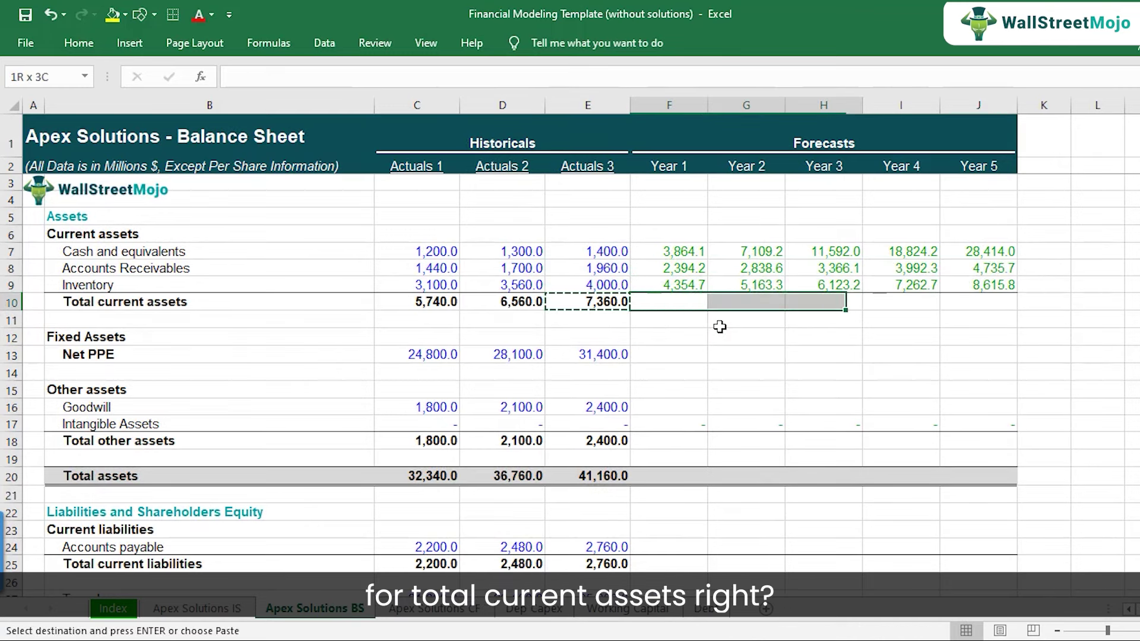
key(shift+Right)
key(shift+Right)
key(ctrl+v)
Step: Examine the Year 1 to Year 5 Net PPE forecasts on the Dep Capex sheet as the source for the balance sheet's Net PPE row
key(Down)
key(Down)
key(Down)
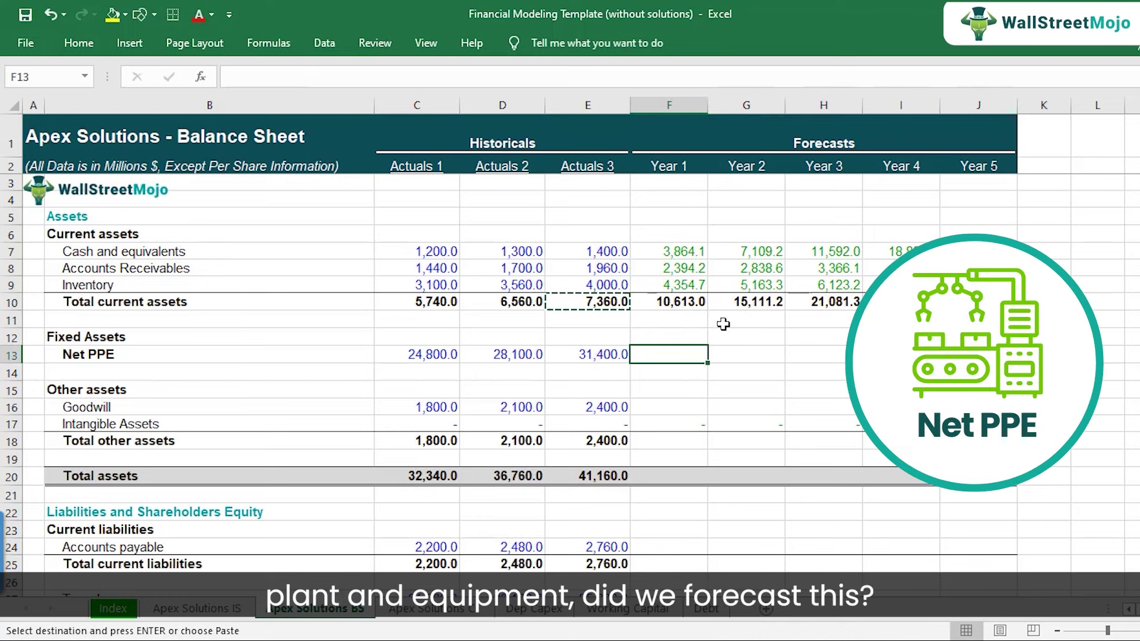
click(604, 354)
click(652, 351)
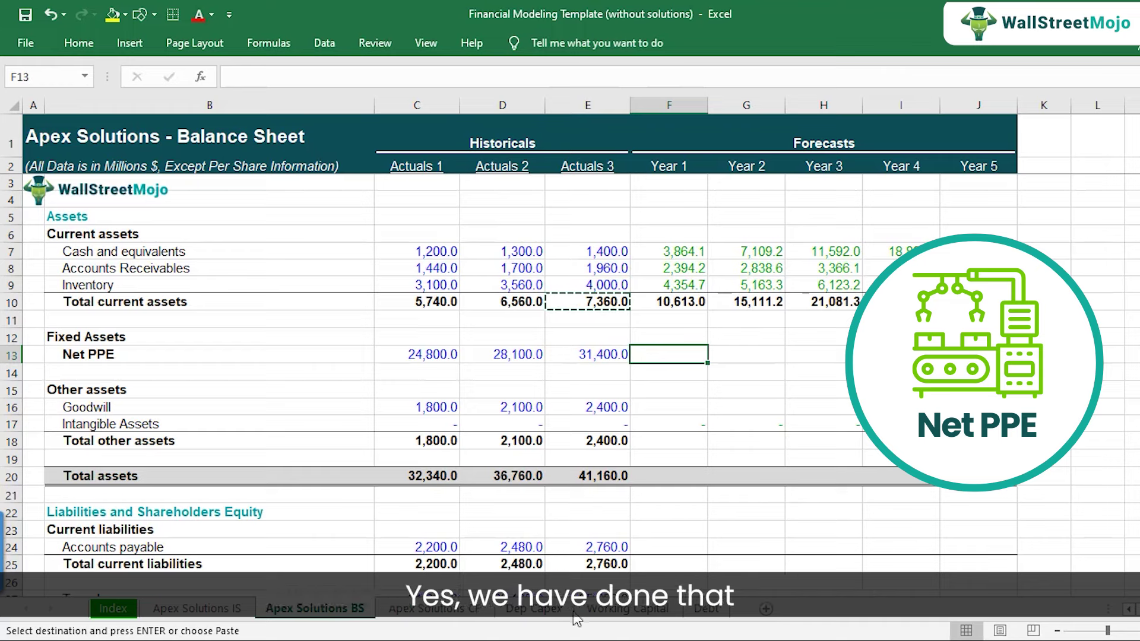
click(551, 618)
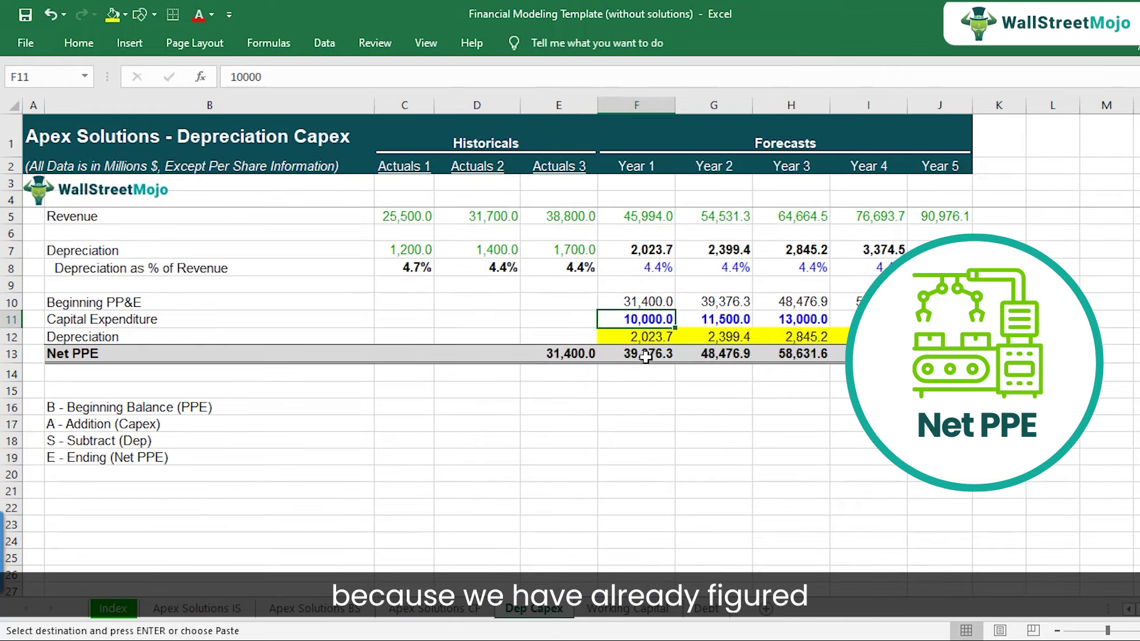
click(647, 355)
click(751, 355)
click(799, 353)
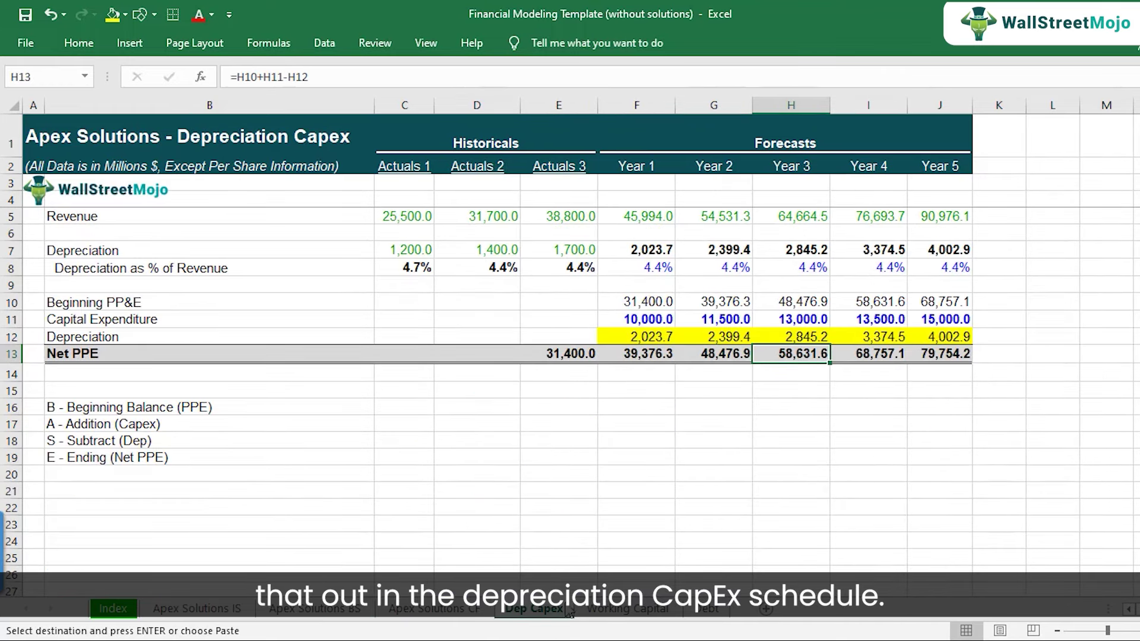
drag(644, 354, 959, 354)
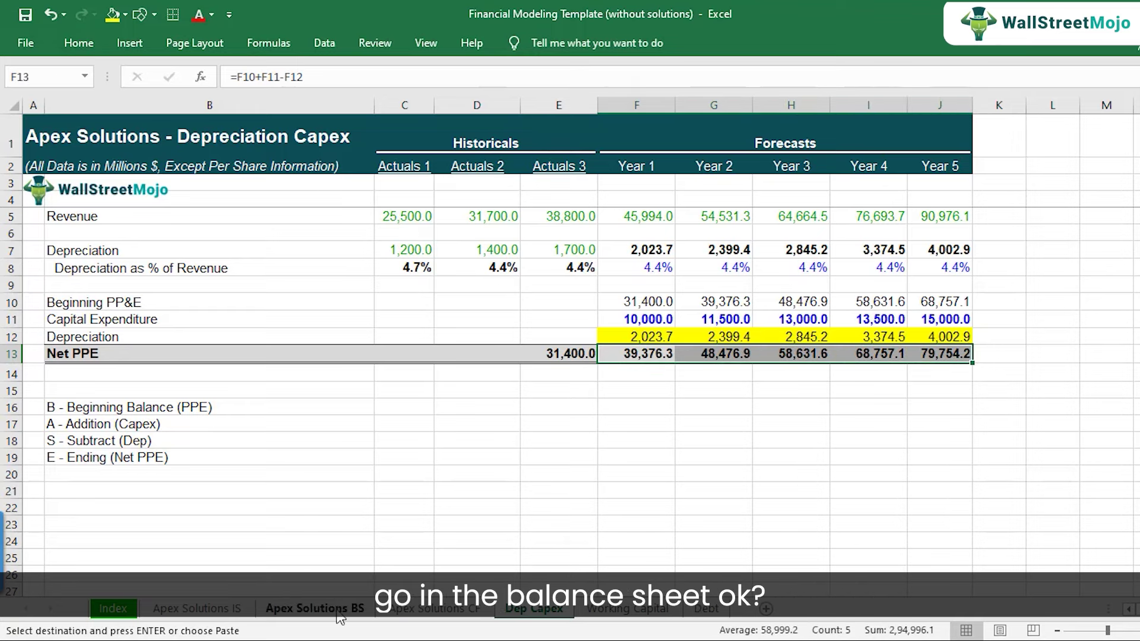
Step: Link Year 1 Net PPE in balance sheet cell F13 to the depreciation schedule with ='Dep Capex'!F13
click(315, 608)
text(=)
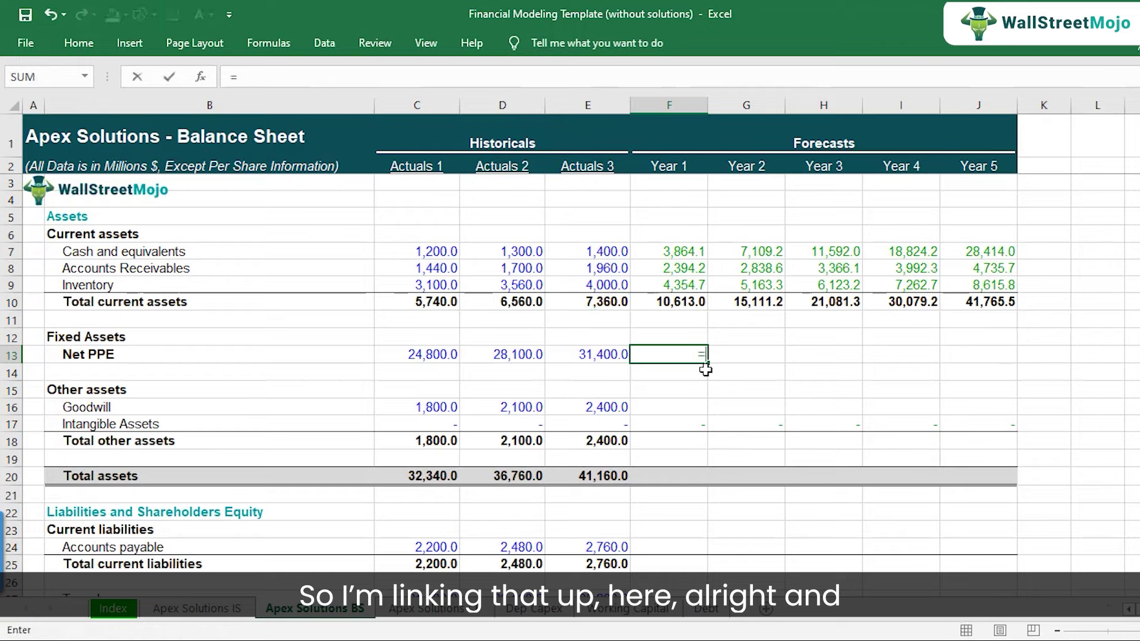
click(549, 617)
click(636, 354)
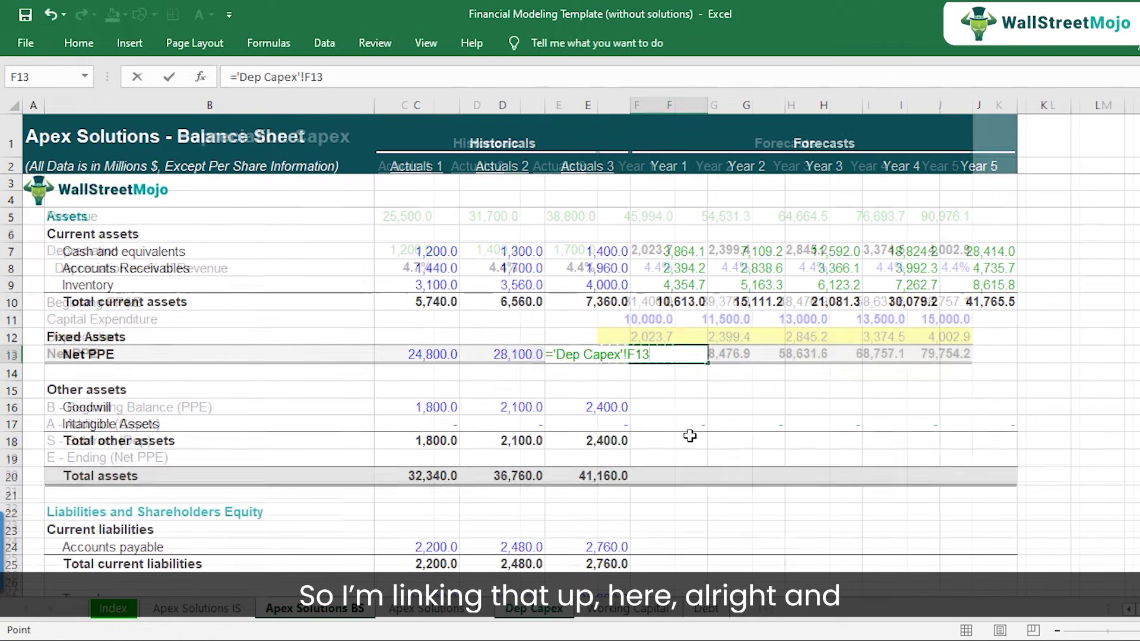
key(ctrl+Return)
Step: Copy the Year 1 Net PPE link across to Year 2 through Year 5
key(ctrl+c)
key(shift+Right)
key(shift+Right)
key(shift+Right)
key(shift+Right)
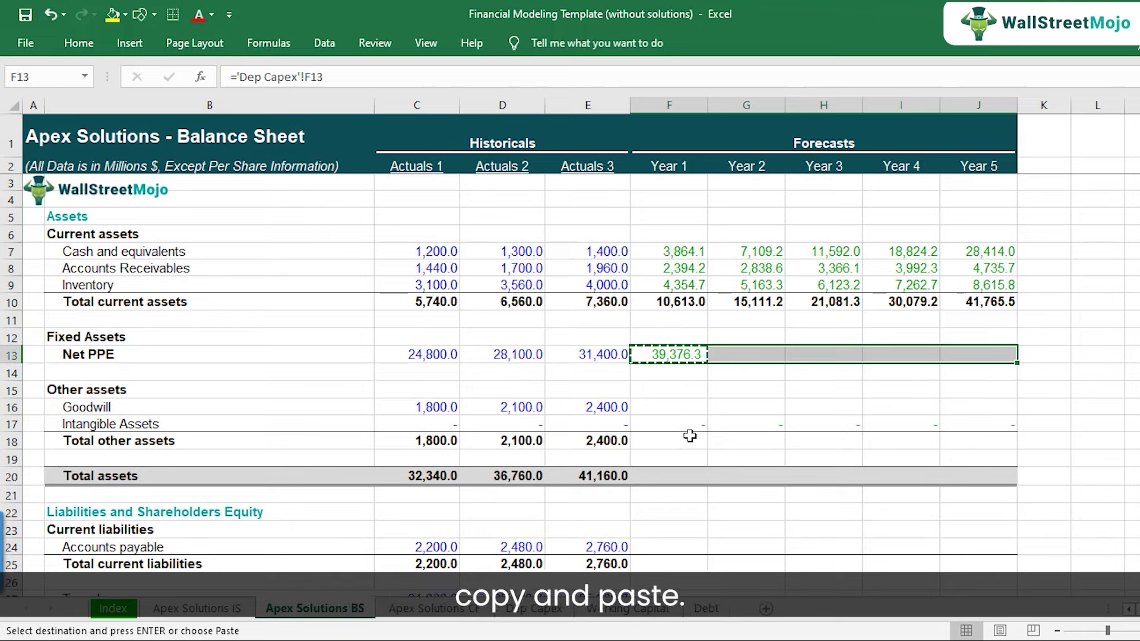
key(ctrl+v)
Step: For the goodwill forecast, switch to the case study PDF and read its Goodwill Impairment section
drag(678, 250, 979, 283)
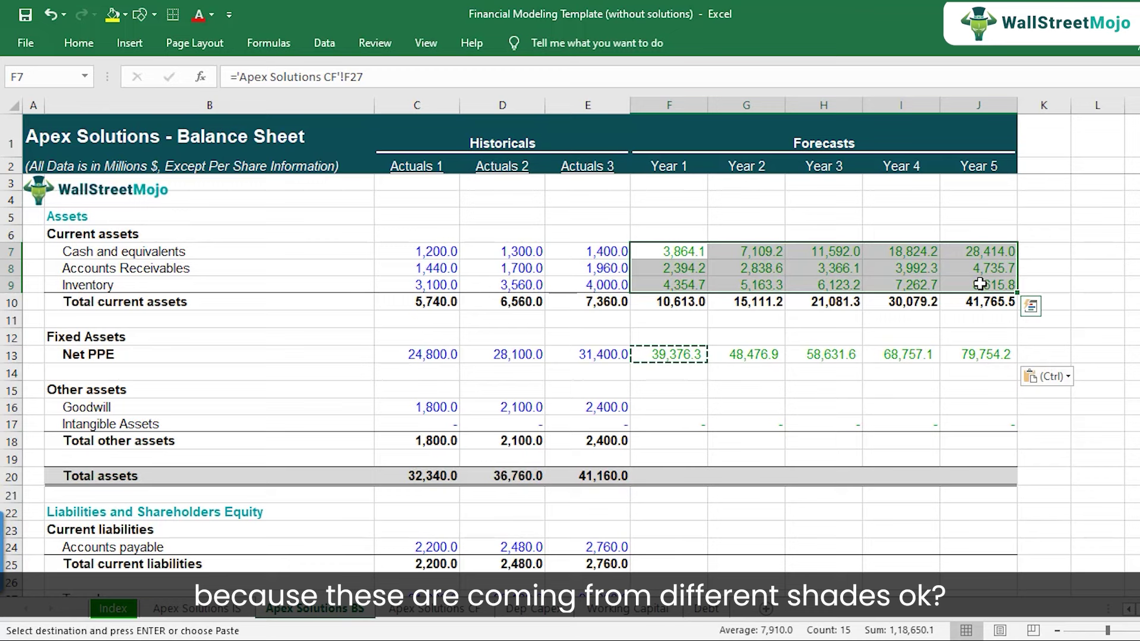
click(667, 391)
click(155, 408)
click(659, 406)
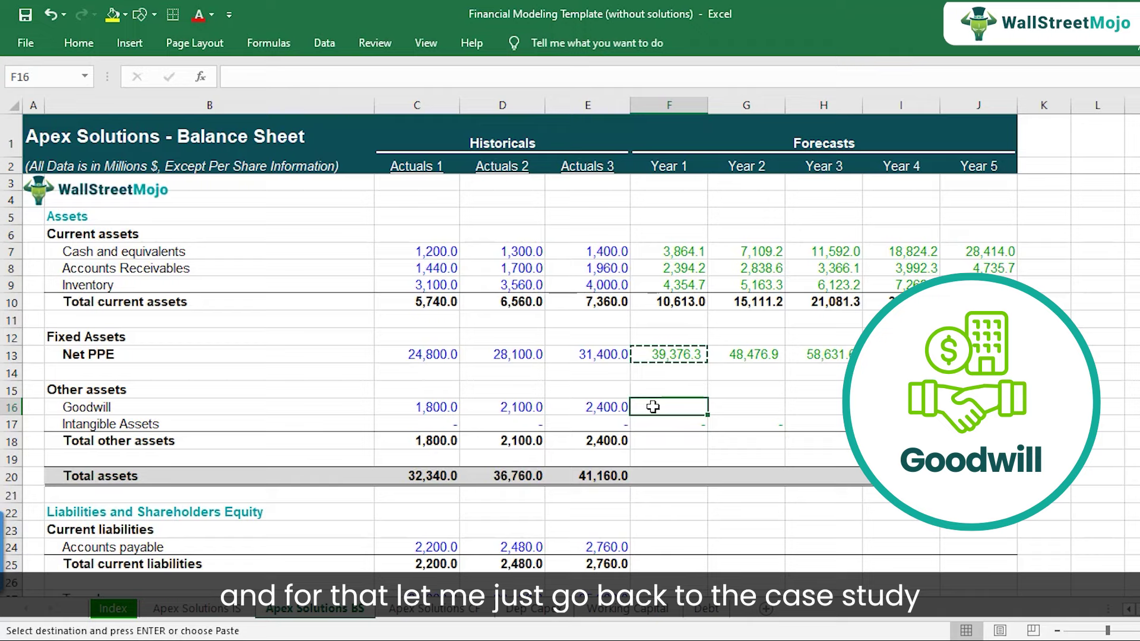
click(371, 640)
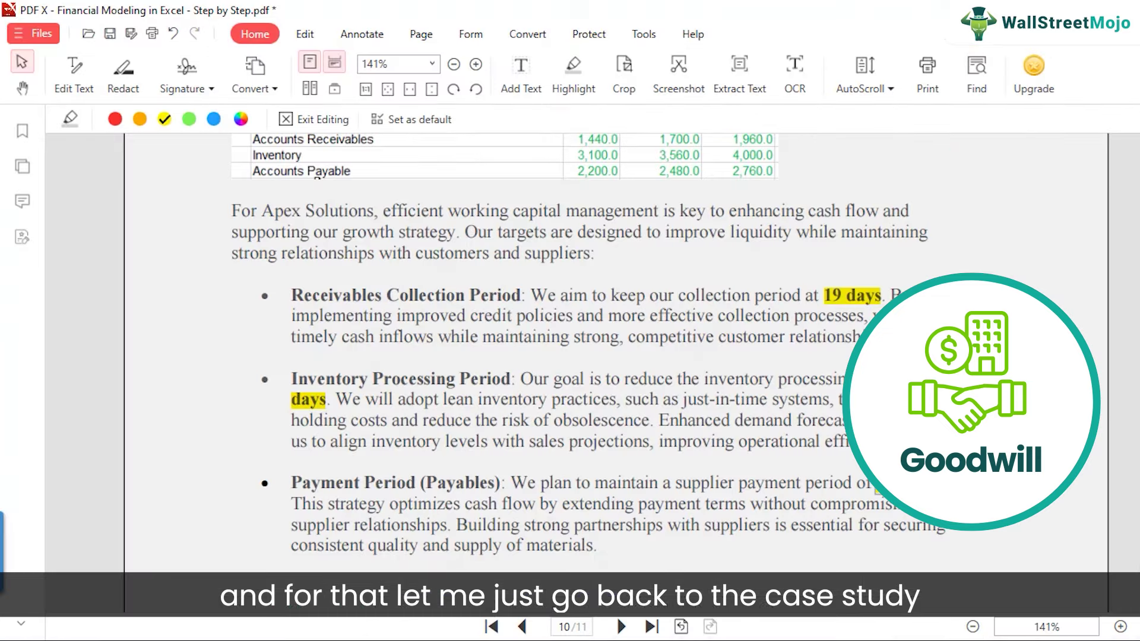
click(226, 382)
scroll(225, 382, down, 15)
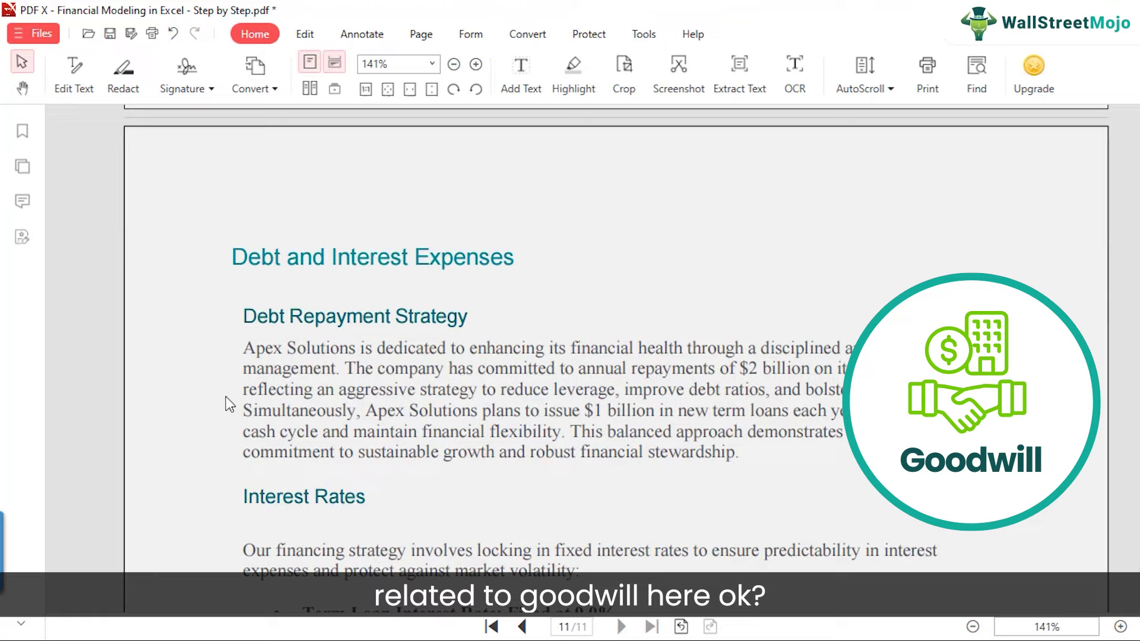
scroll(225, 396, down, 3)
scroll(226, 397, up, 15)
scroll(226, 397, up, 10)
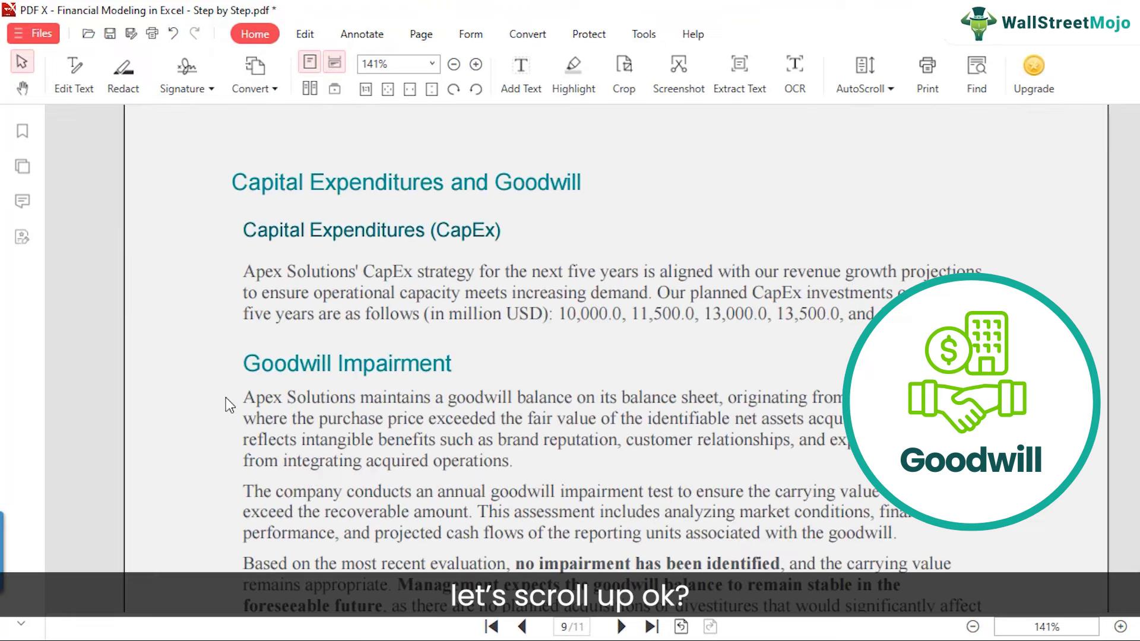
scroll(226, 397, down, 2)
scroll(225, 397, down, 2)
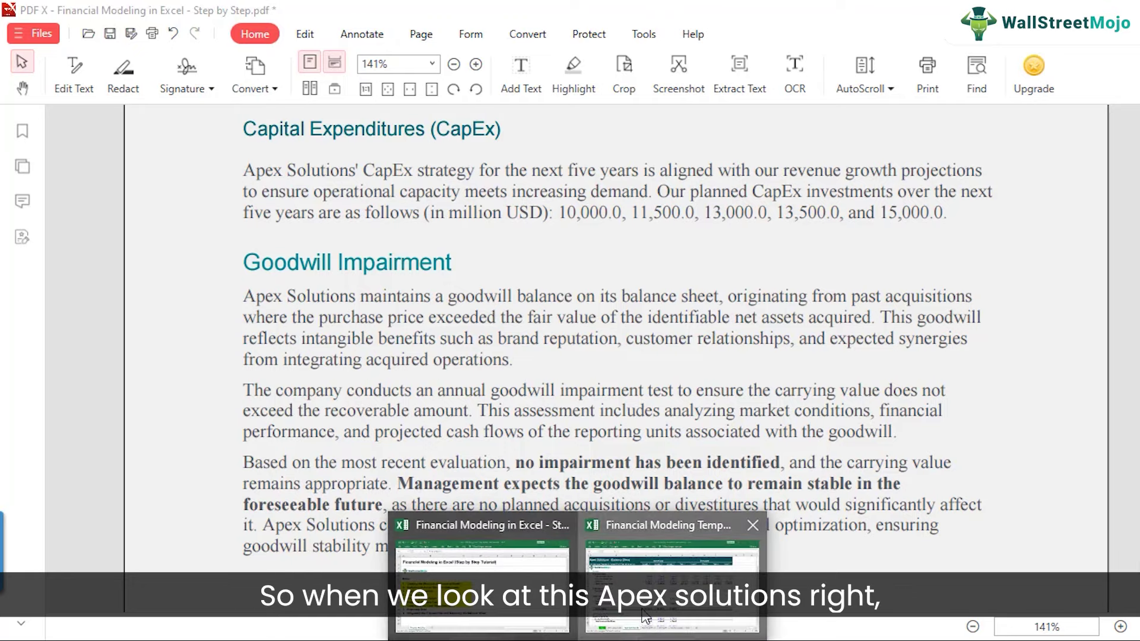
Step: Switch back to the Excel balance sheet and hold Year 1 Goodwill in F16 at the prior-year balance with =E16
click(646, 617)
click(169, 407)
click(542, 407)
click(597, 407)
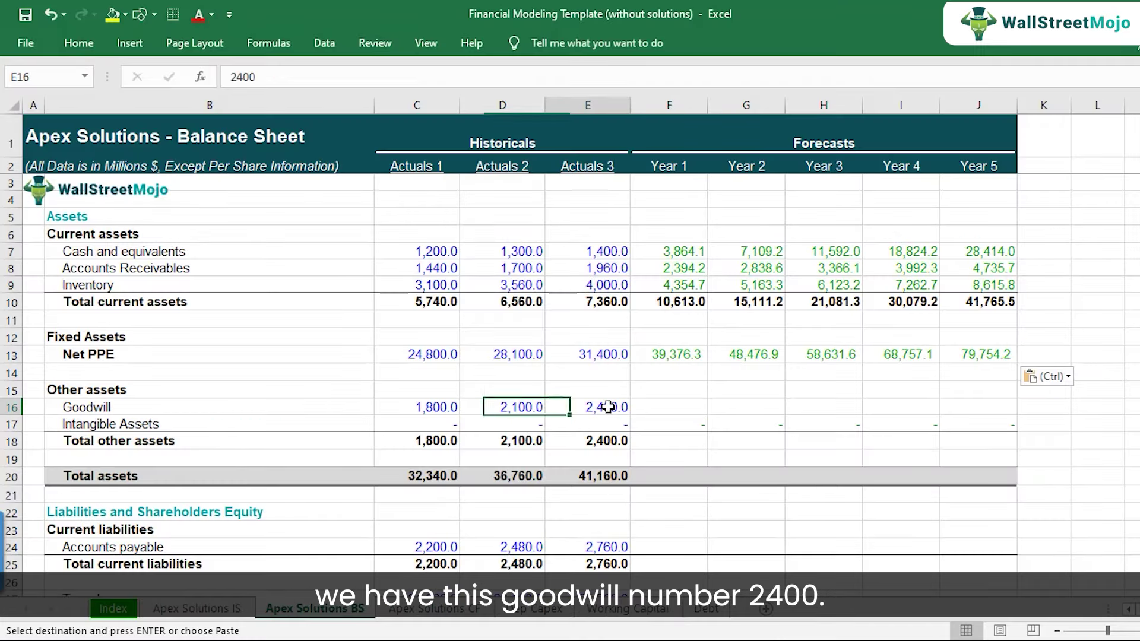
click(657, 406)
drag(657, 406, 971, 406)
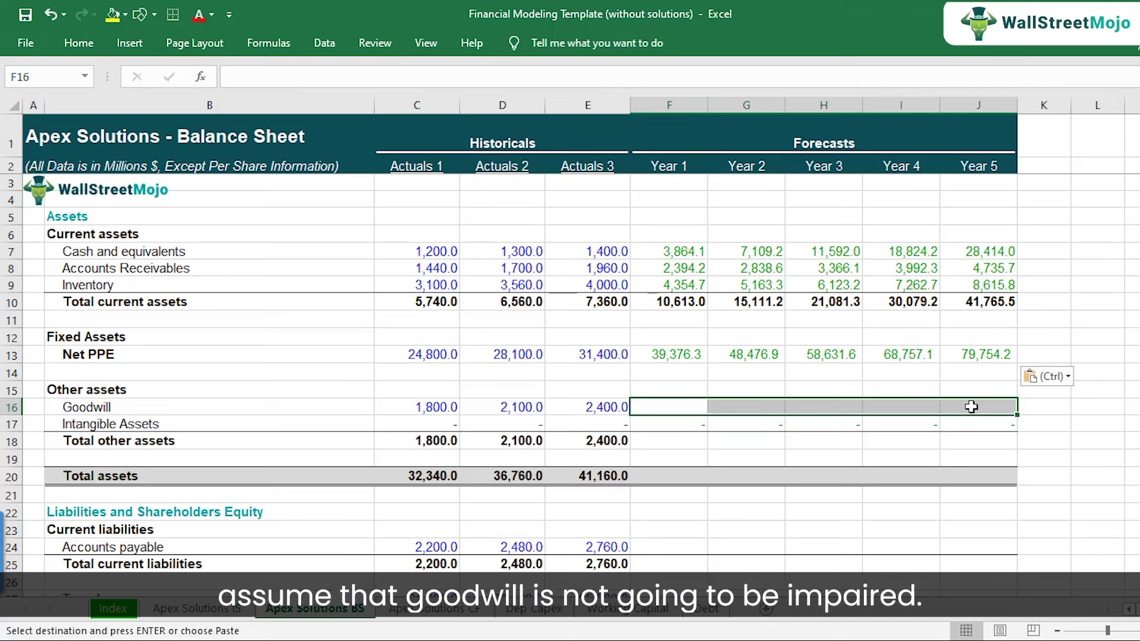
key(Down)
key(Up)
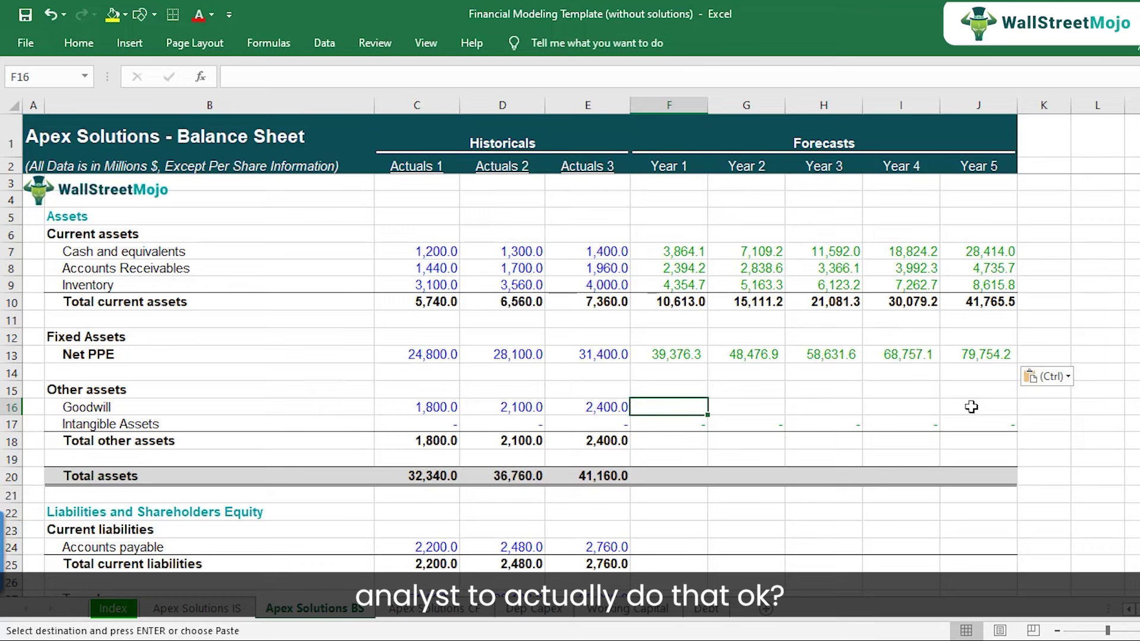
text(=)
key(Left)
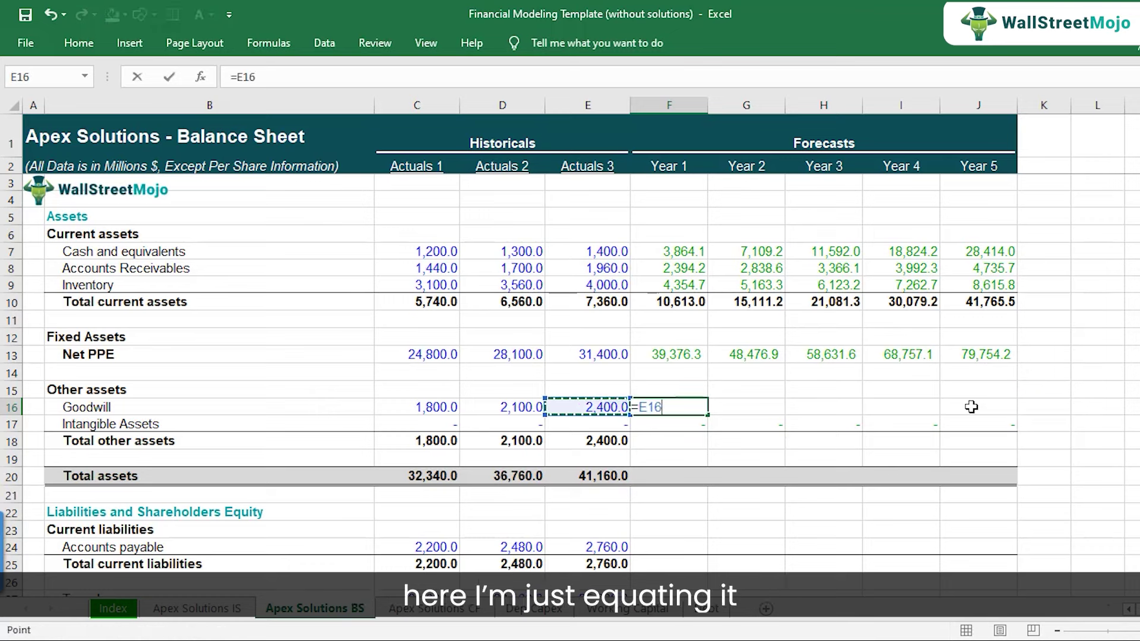
key(Return)
Step: Copy the Year 1 Goodwill formula across to Year 2 through Year 5
key(Up)
key(ctrl+c)
key(shift+Right)
key(shift+Right)
key(shift+Right)
key(shift+Right)
key(ctrl+v)
Step: Check the Actuals 3 Total other assets formula in E18 and copy it to Year 1 through Year 5
key(Down)
key(Down)
key(Left)
key(F2)
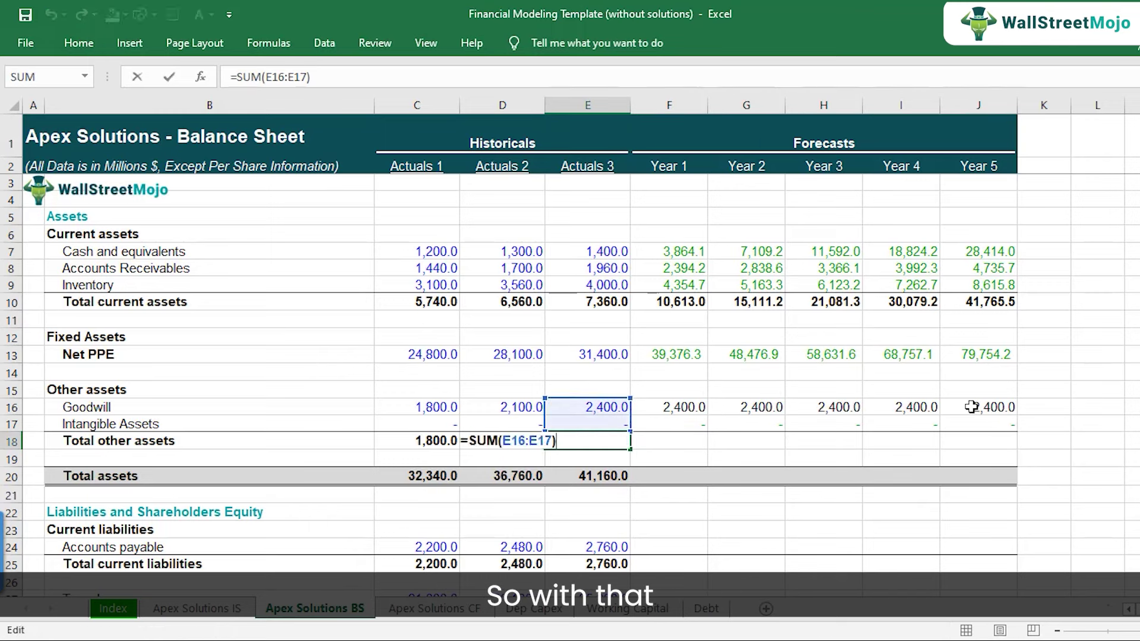
key(Escape)
key(ctrl+c)
key(Right)
key(shift+Right)
key(shift+Right)
key(shift+Right)
key(shift+Right)
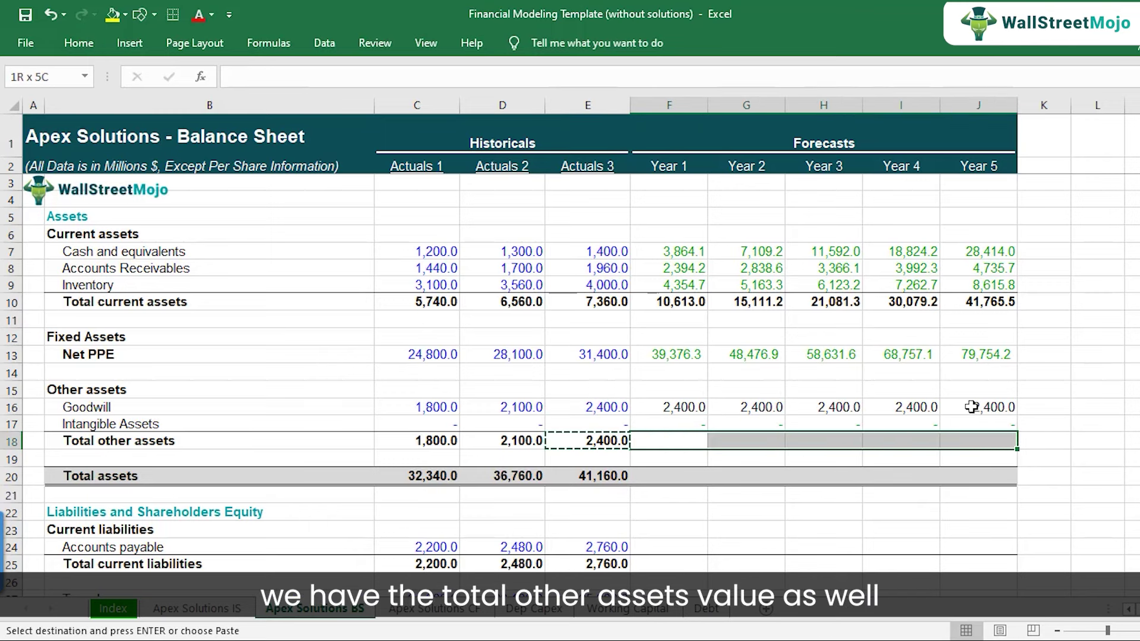
key(ctrl+v)
Step: Copy the Actuals 3 Total assets formula from E20 to Year 1 through Year 5 and check the Year 1 formula
key(Left)
key(Down)
key(Down)
key(ctrl+c)
key(Right)
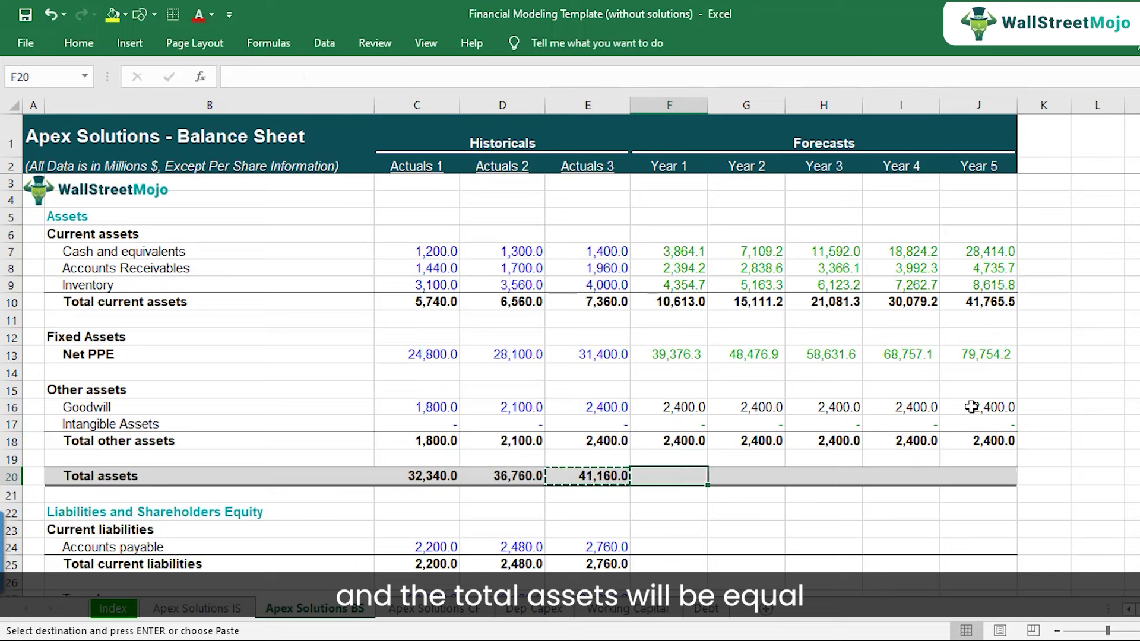
key(shift+Right)
key(shift+Right)
key(shift+Right)
key(shift+Right)
key(ctrl+v)
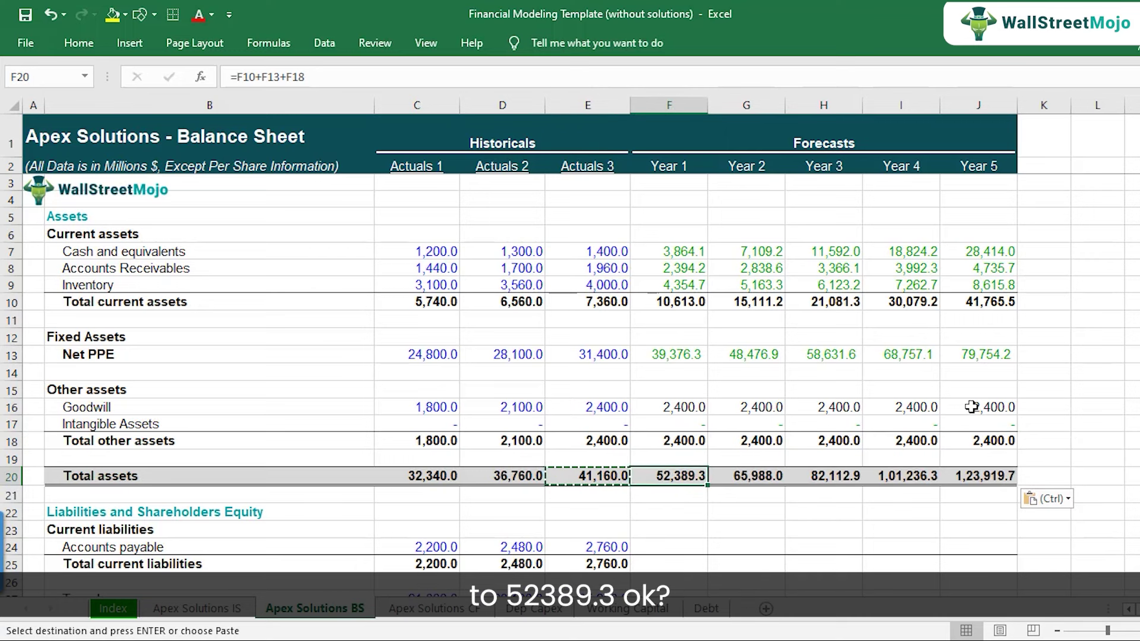
key(F2)
key(Escape)
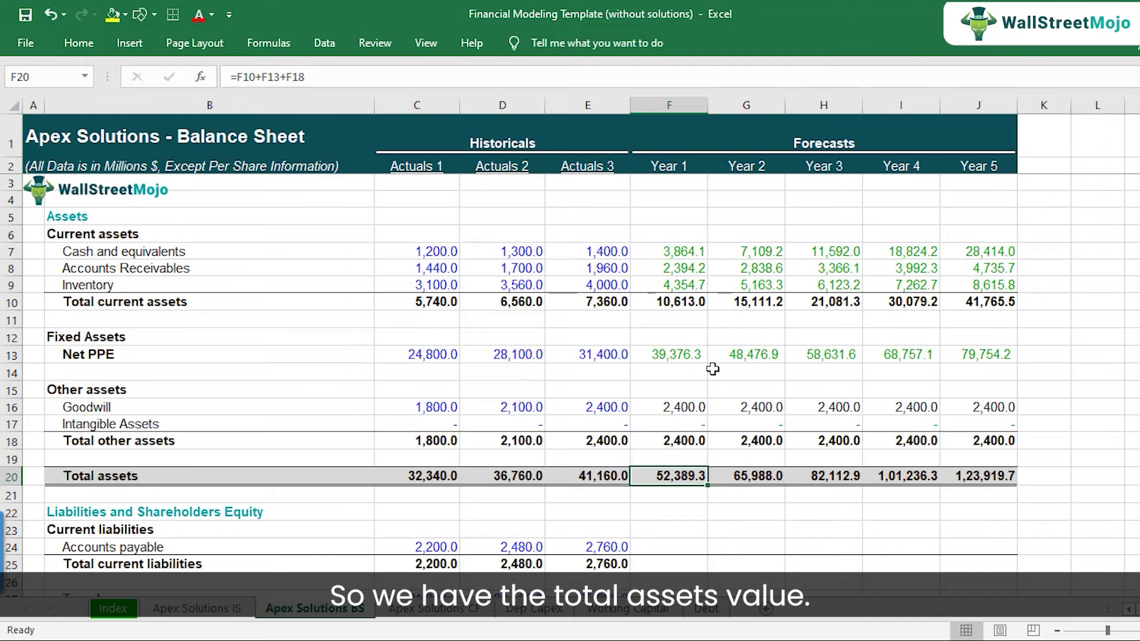
Step: Link Year 1 Accounts payable in balance sheet cell F24 to the working capital schedule with ='Working Capital'!F9
scroll(706, 390, down, 5)
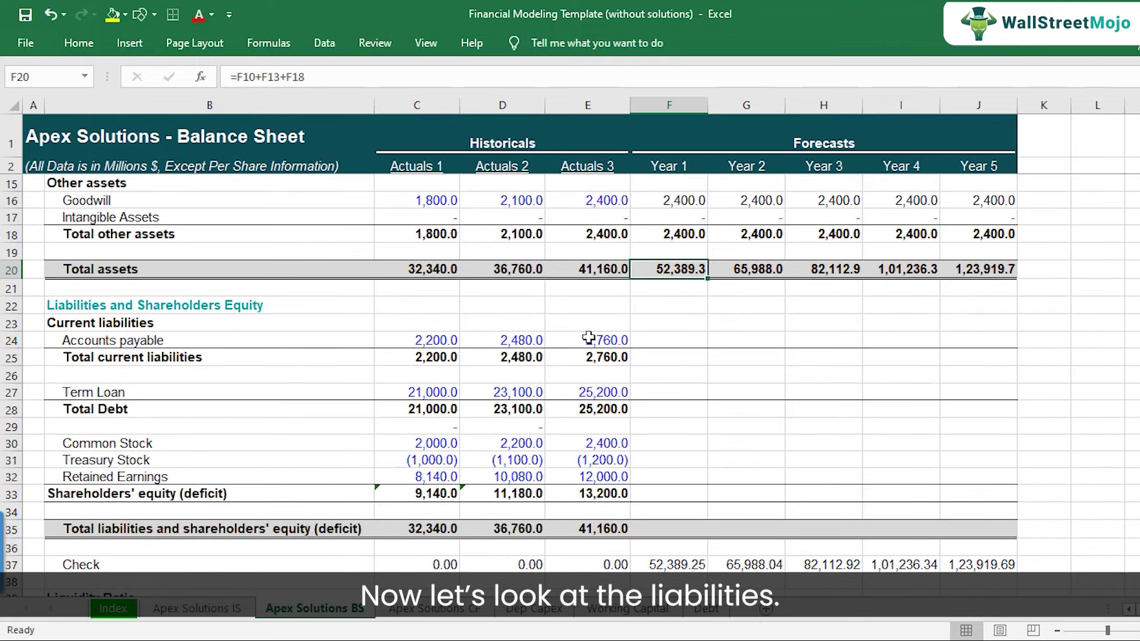
click(591, 338)
click(676, 343)
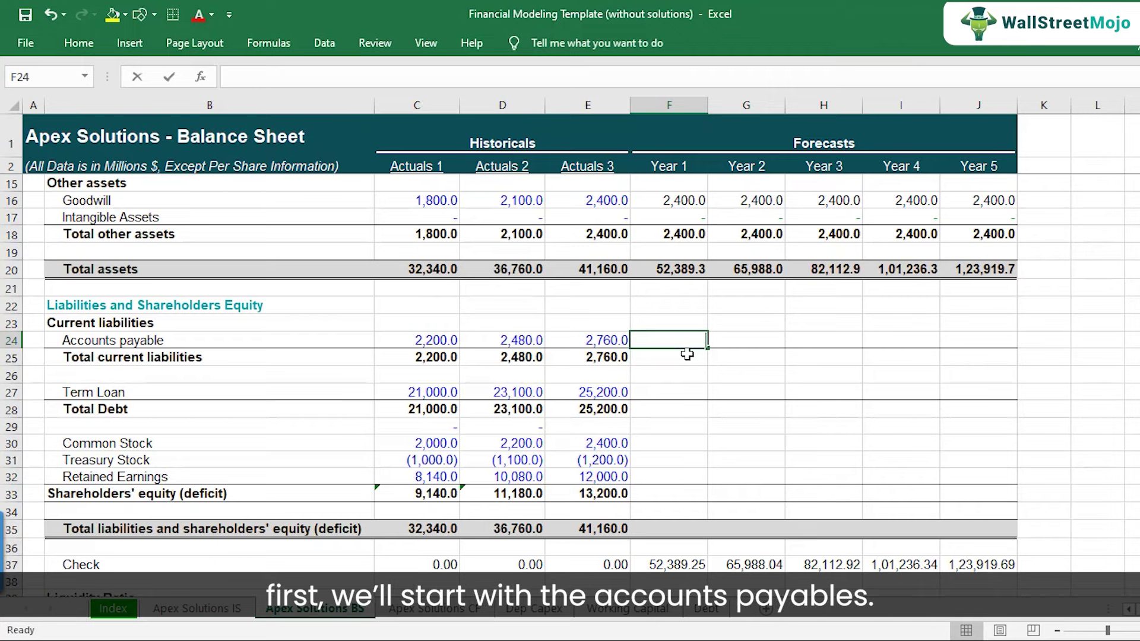
text(=)
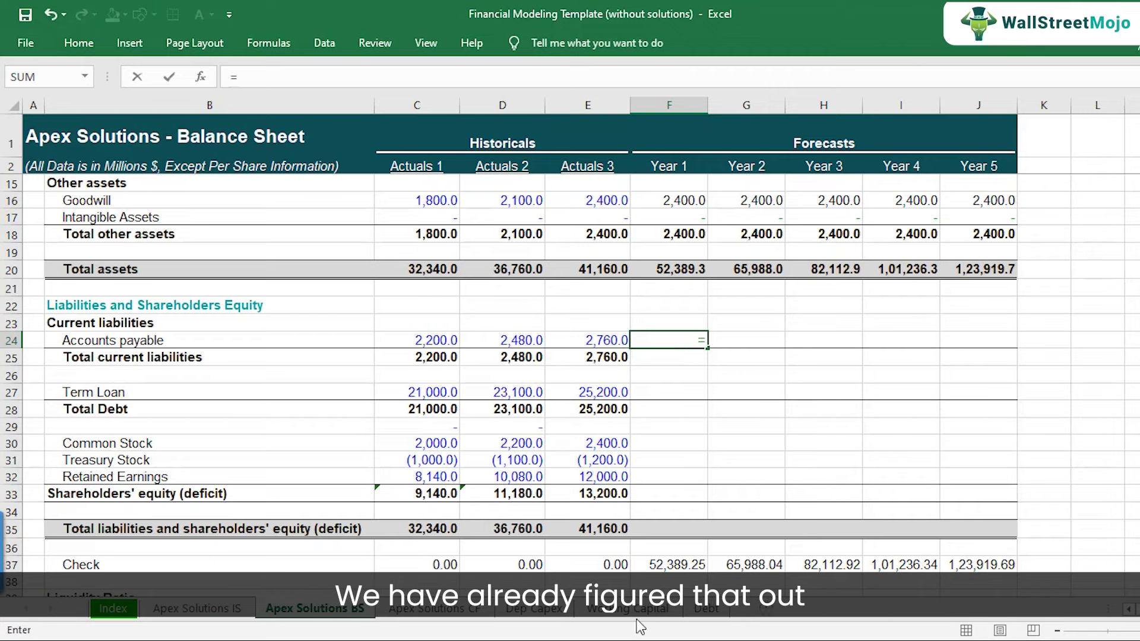
click(638, 615)
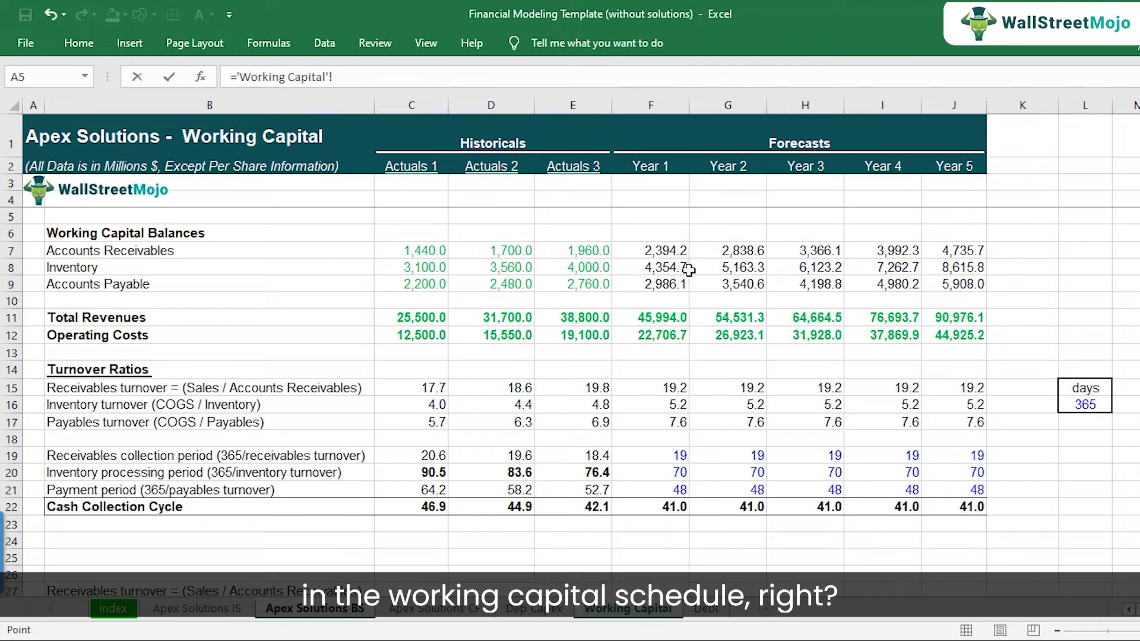
click(668, 285)
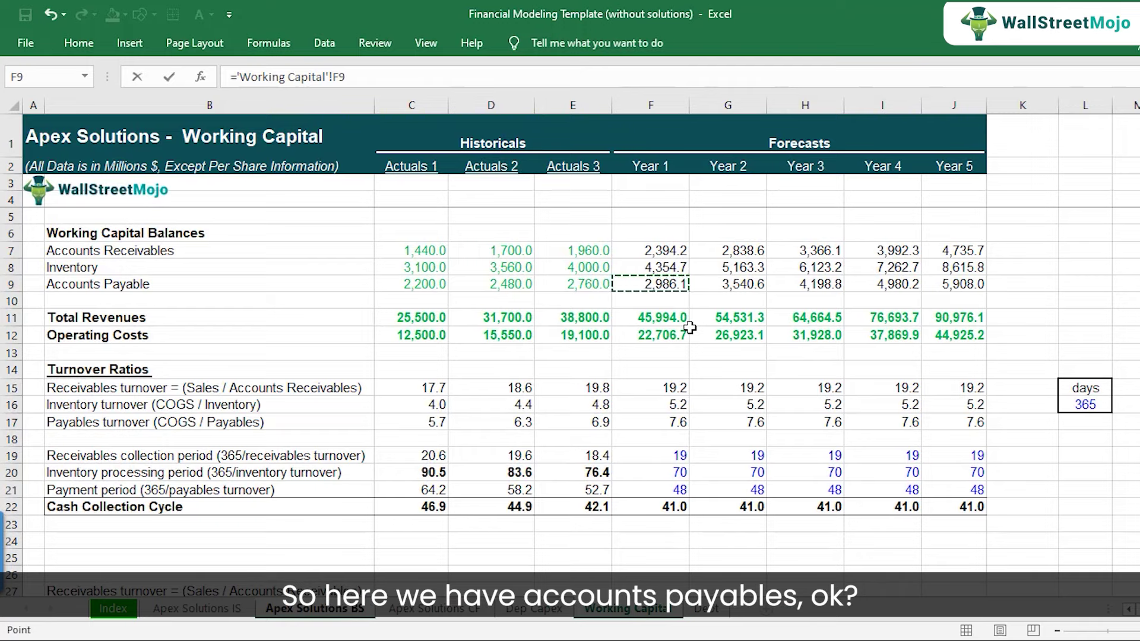
key(Return)
Step: Copy the Year 1 Accounts payable link across to Year 2 through Year 5
key(Up)
key(ctrl+c)
key(shift+Right)
key(shift+Right)
key(shift+Right)
key(shift+Right)
key(ctrl+v)
Step: Copy the Actuals 3 Total current liabilities formula from E25 to Year 1 through Year 5 and check the Year 1 formula
key(Left)
key(Down)
key(ctrl+c)
key(Right)
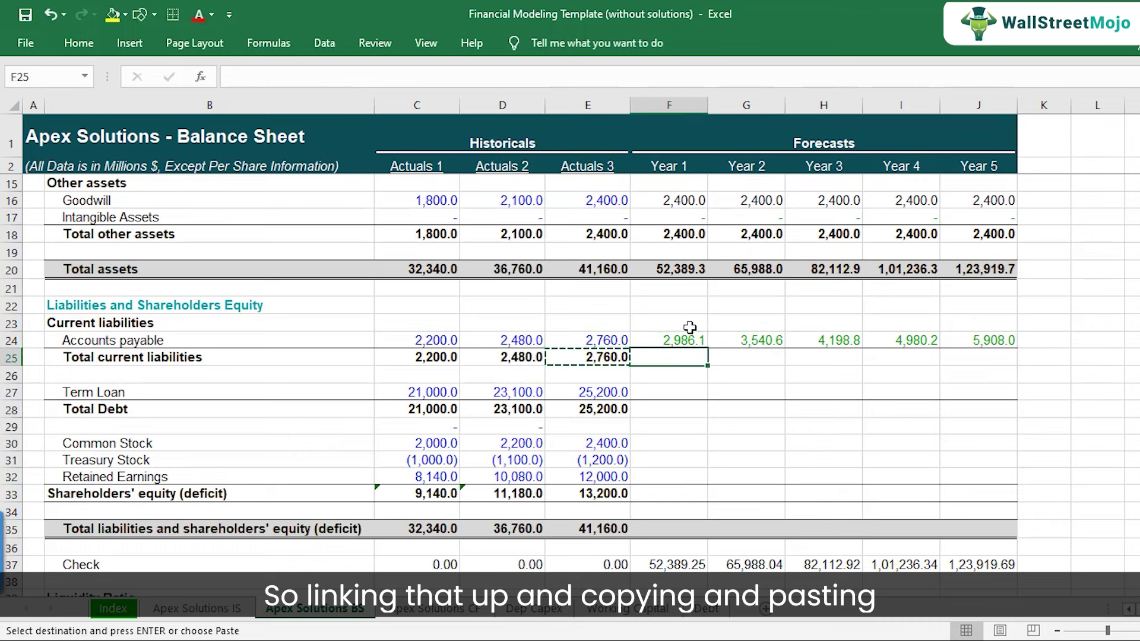
key(shift+Right)
key(shift+Right)
key(shift+Right)
key(shift+Right)
key(ctrl+v)
key(Down)
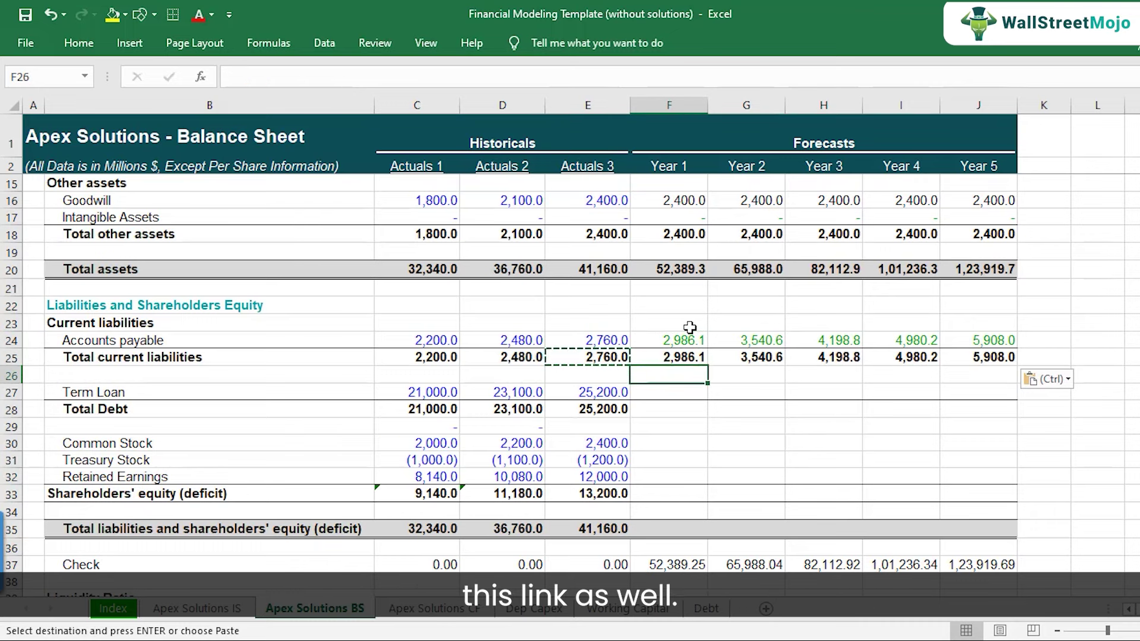
key(Up)
key(F2)
key(Escape)
Step: Fill the empty Term Loan forecast cells F27:J27 with yellow to mark them as pending the debt schedule
key(Down)
key(Down)
key(Left)
key(Right)
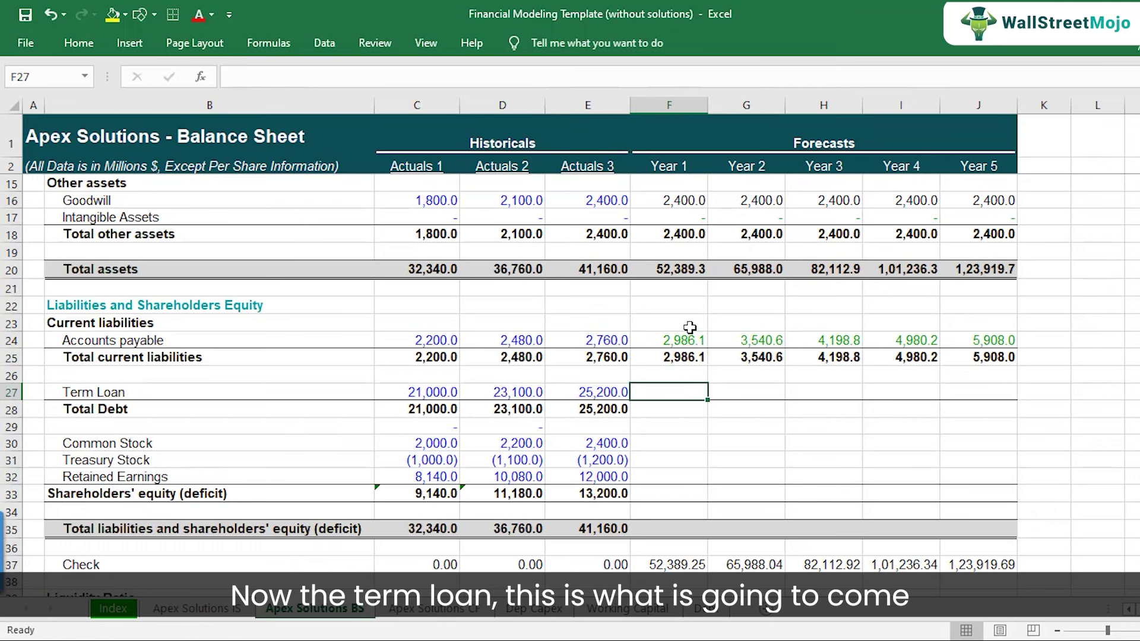
key(shift+Right)
key(shift+Right)
key(shift+Right)
key(shift+Right)
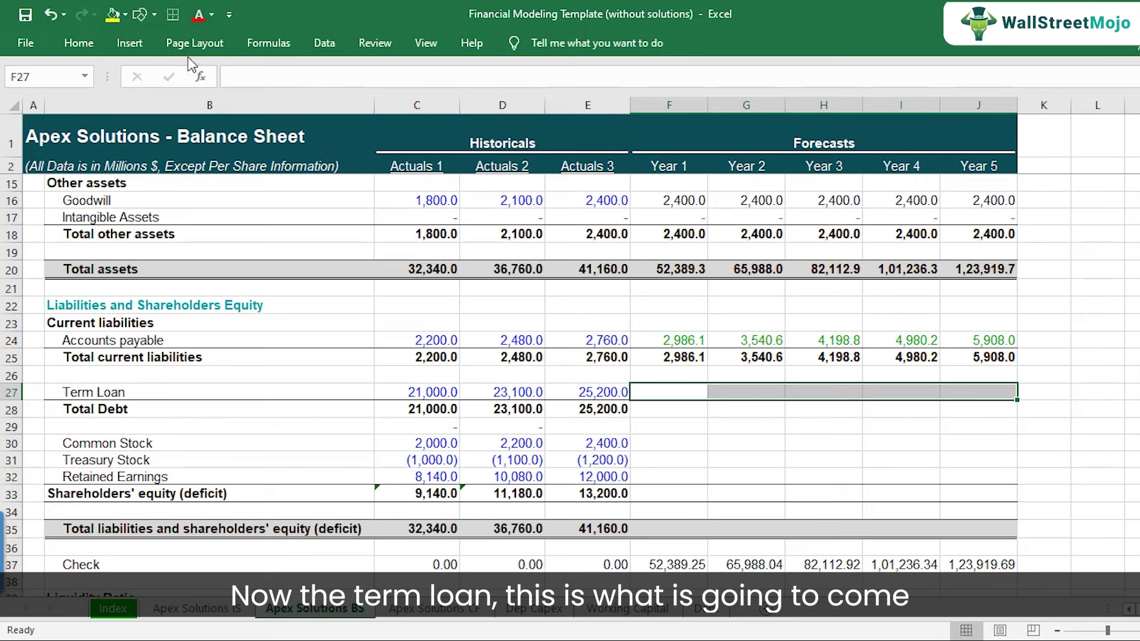
click(111, 14)
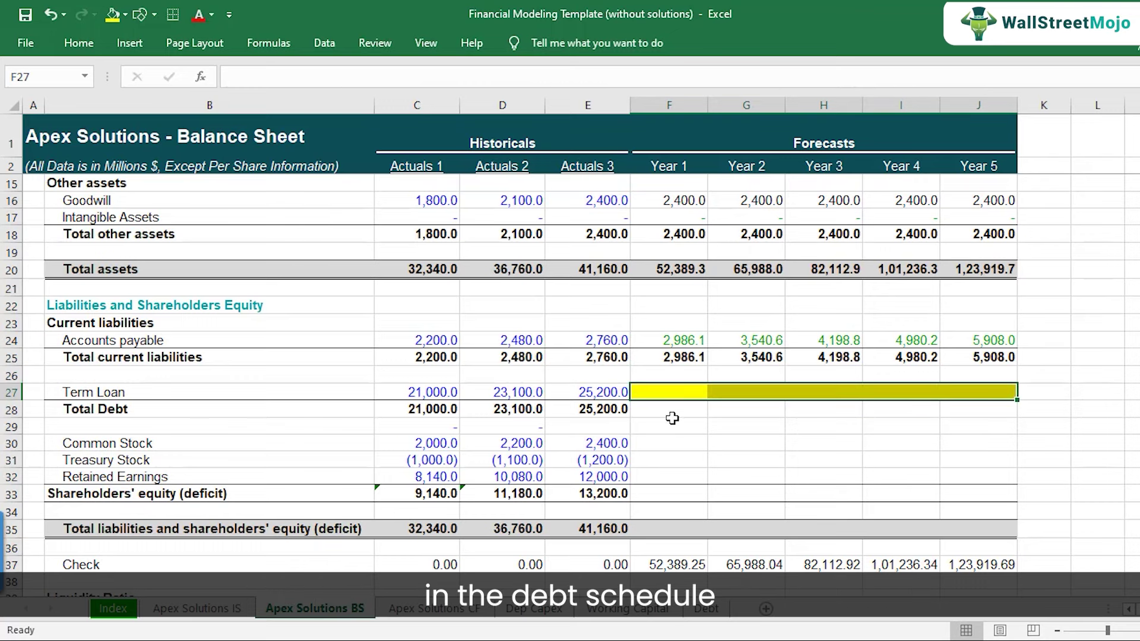
Step: Copy the Actuals 3 Total Debt formula from E28 to Year 1 through Year 5 and check the Year 1 formula
key(Down)
key(Left)
key(ctrl+c)
key(Right)
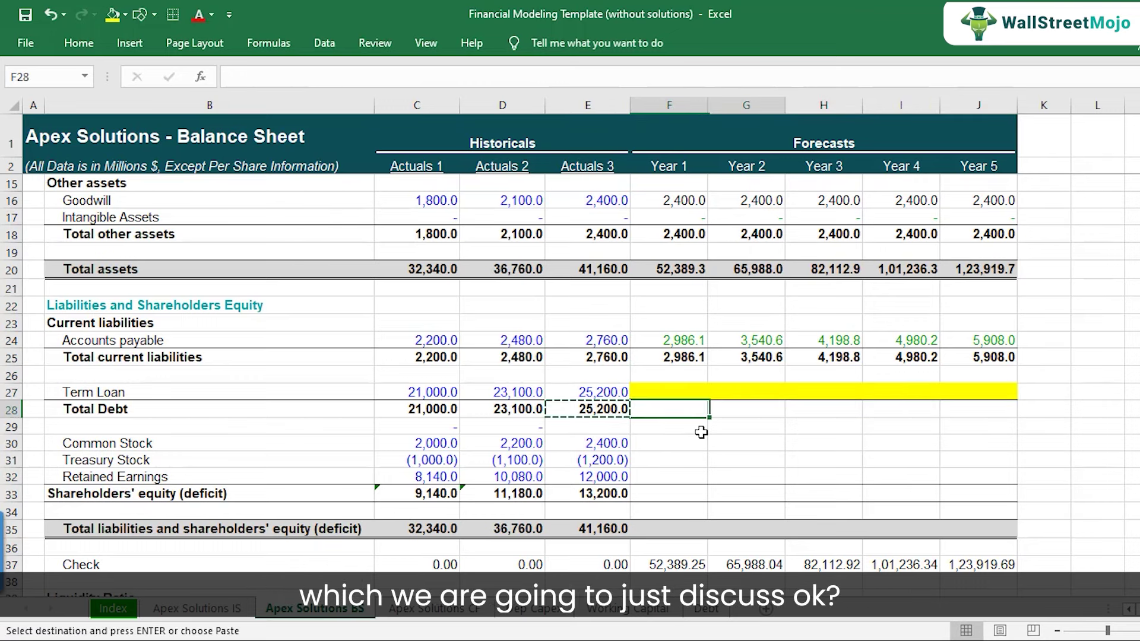
key(shift+Right)
key(shift+Right)
key(shift+Right)
key(shift+Right)
key(ctrl+v)
key(F2)
key(Escape)
Step: For the shareholders' equity forecast, switch to the case study PDF and look through it for equity assumptions
key(Down)
key(Down)
key(Down)
key(Down)
key(Down)
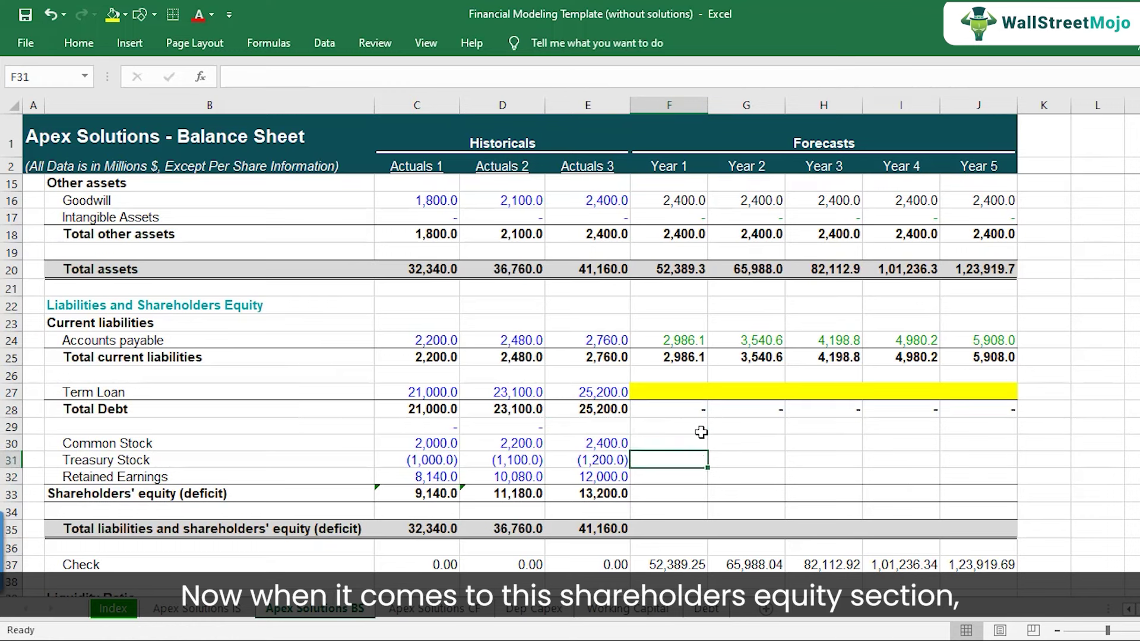
key(Up)
key(Up)
key(Up)
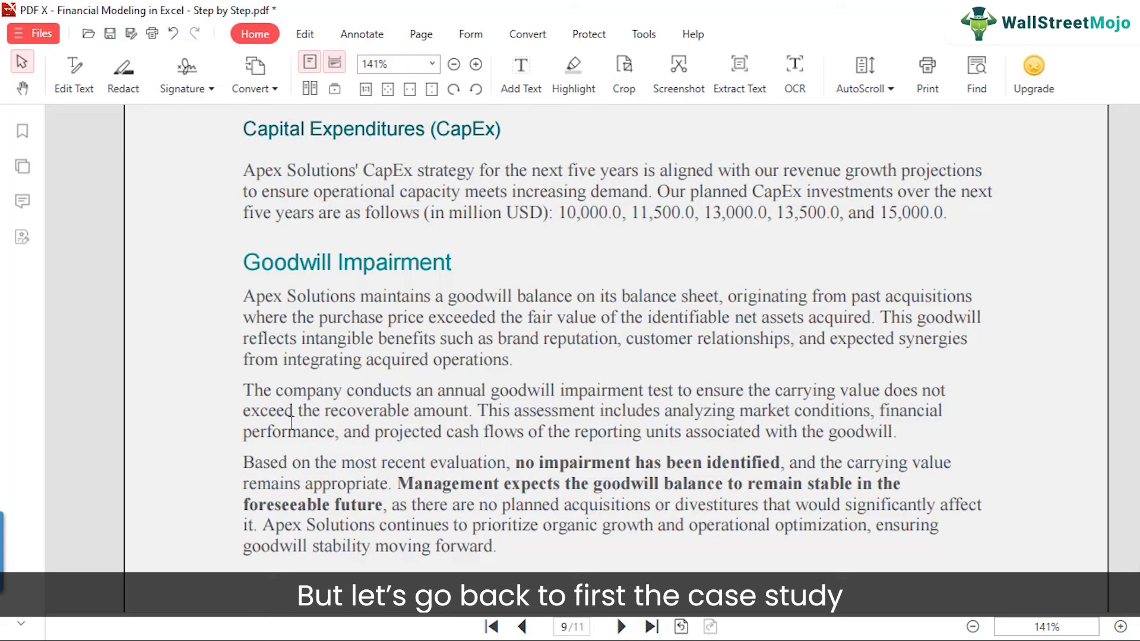
scroll(290, 416, down, 15)
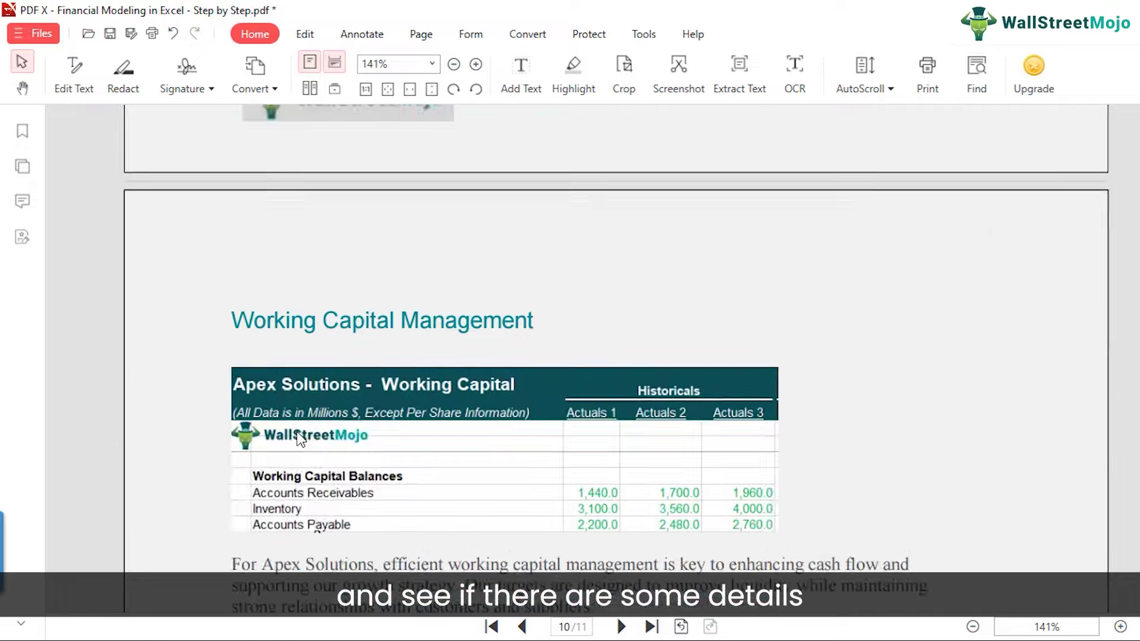
scroll(297, 447, down, 15)
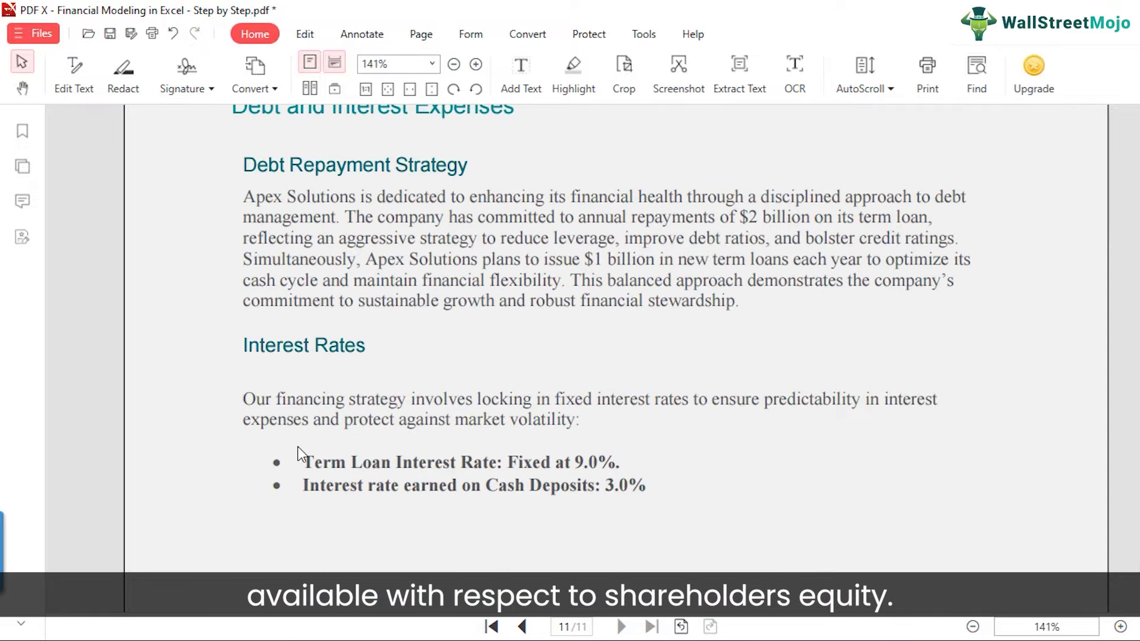
scroll(299, 448, up, 20)
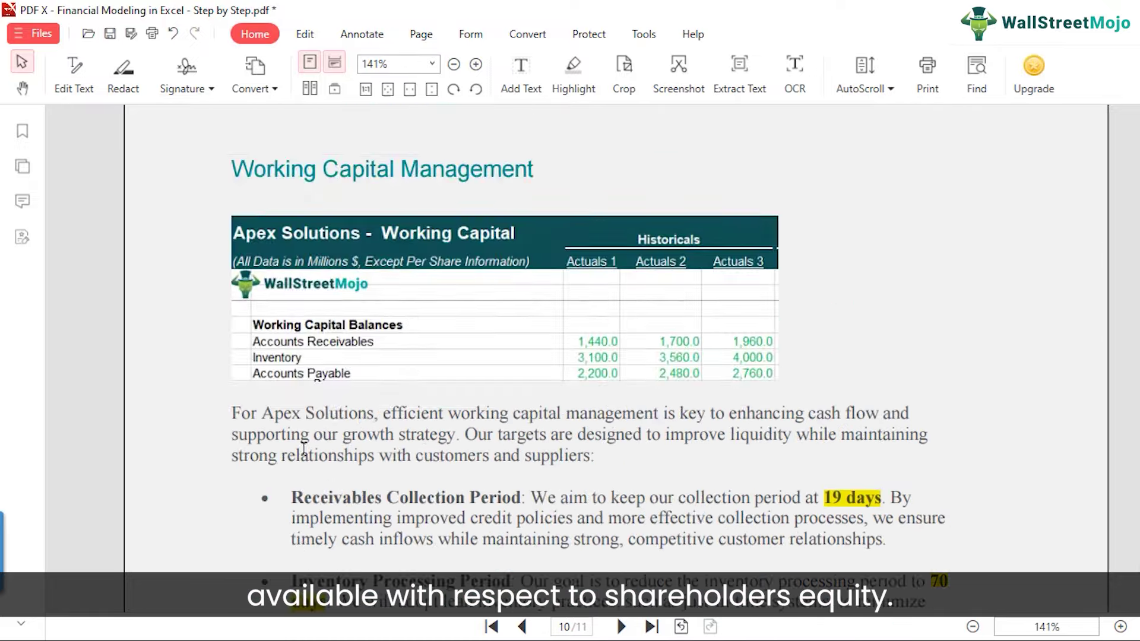
scroll(307, 457, up, 15)
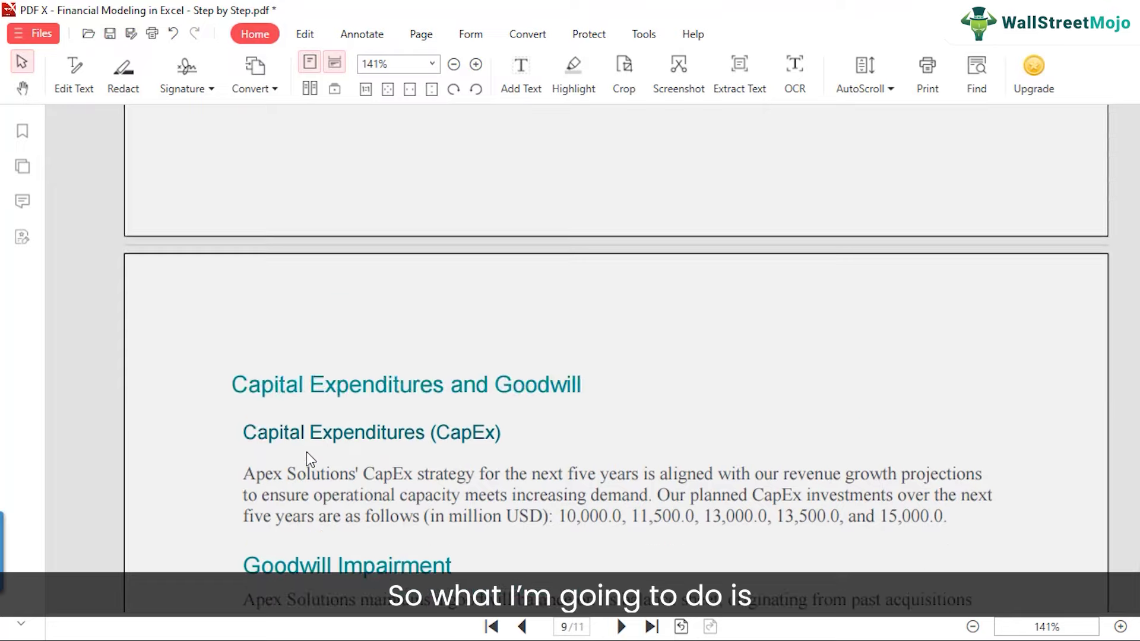
scroll(307, 453, down, 5)
scroll(307, 453, up, 1)
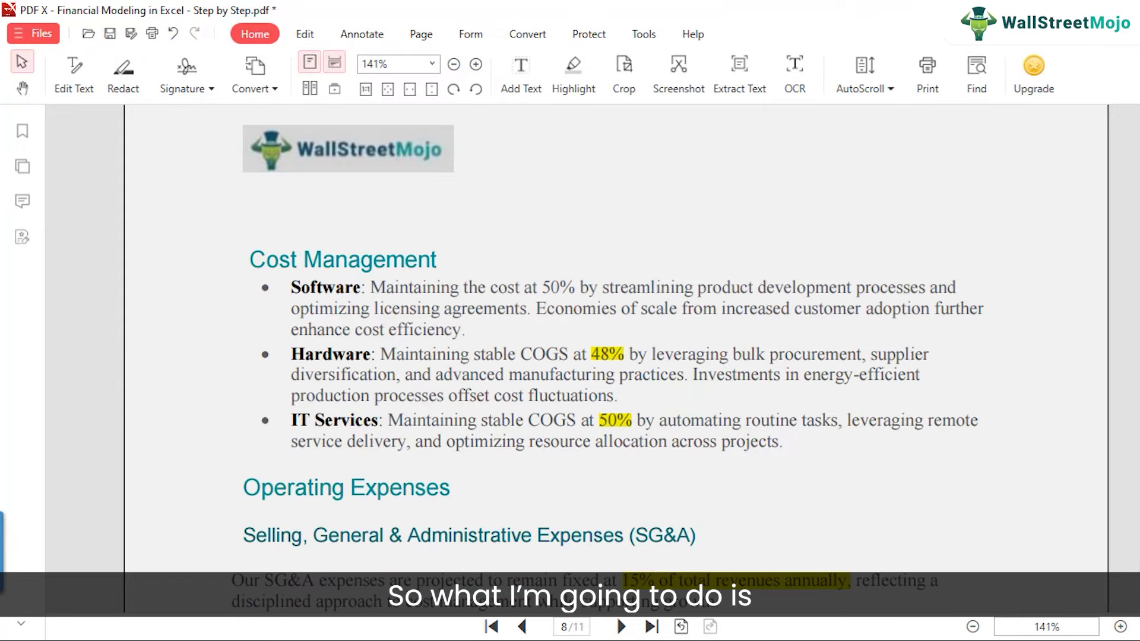
Step: Return to the Excel balance sheet and hold Year 1 Common Stock in F30 at the prior-year balance with =E30
mouse_move(573, 639)
click(671, 544)
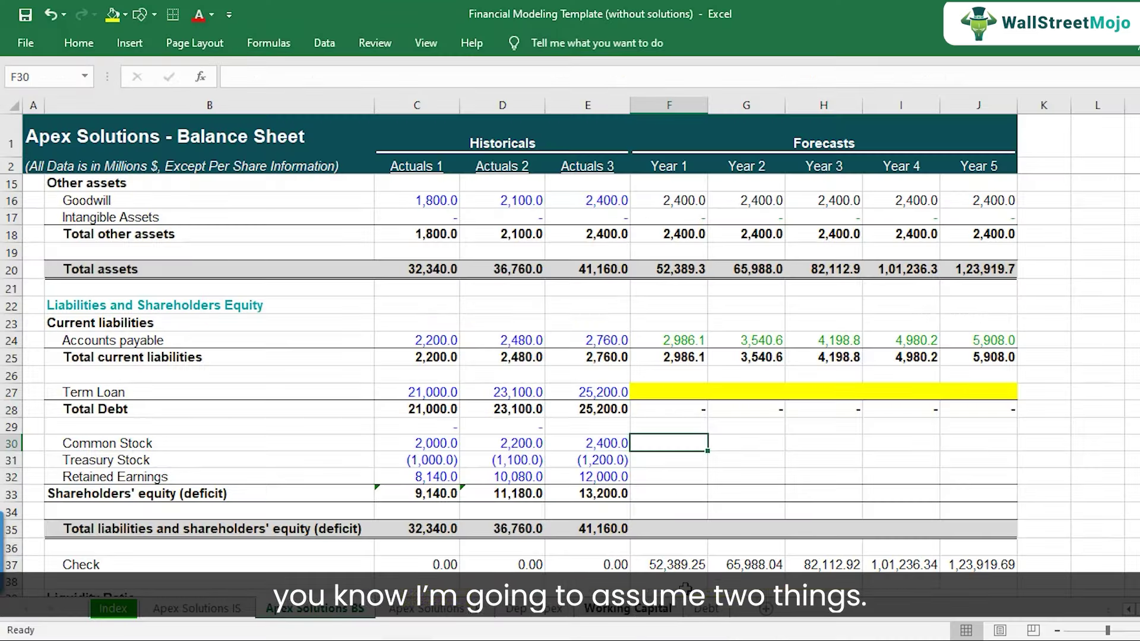
text(=)
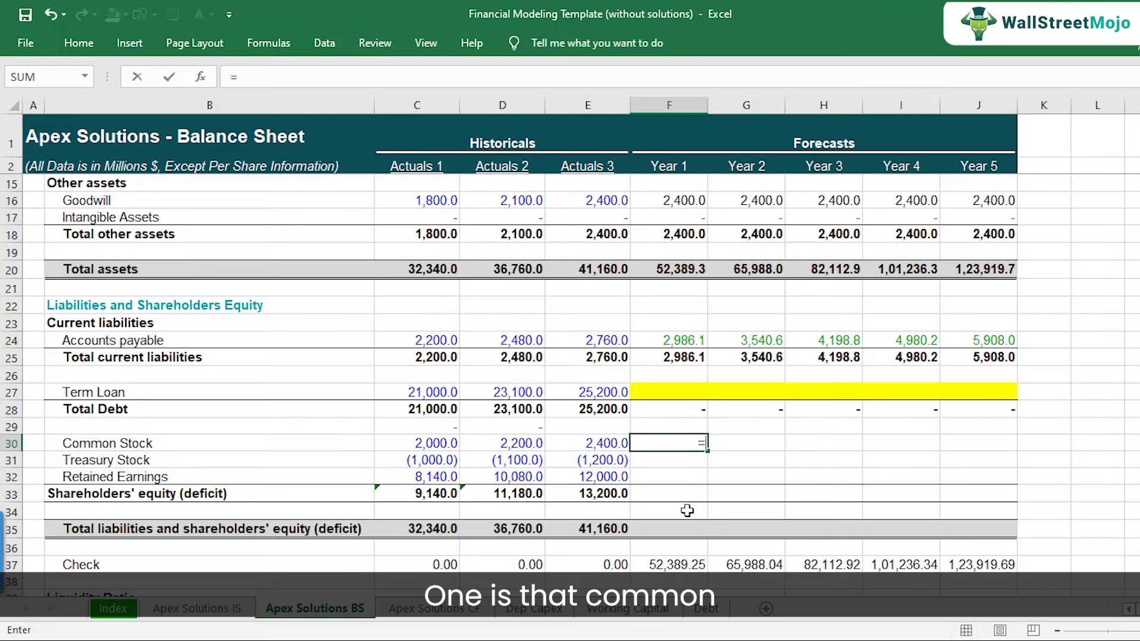
key(Left)
key(Return)
Step: Copy the Year 1 Common Stock formula across to Year 2 through Year 5
key(Up)
key(ctrl+c)
key(shift+Right)
key(shift+Right)
key(shift+Right)
key(shift+Right)
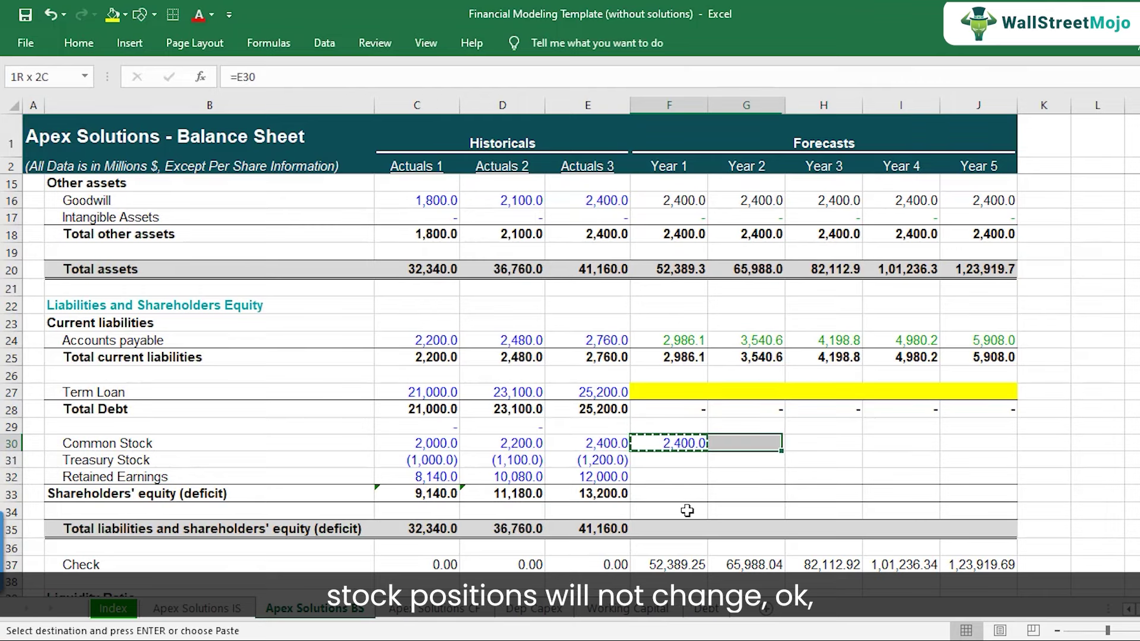
key(ctrl+v)
Step: Hold Year 1 Treasury Stock in F31 at the prior-year balance with =E31
key(Down)
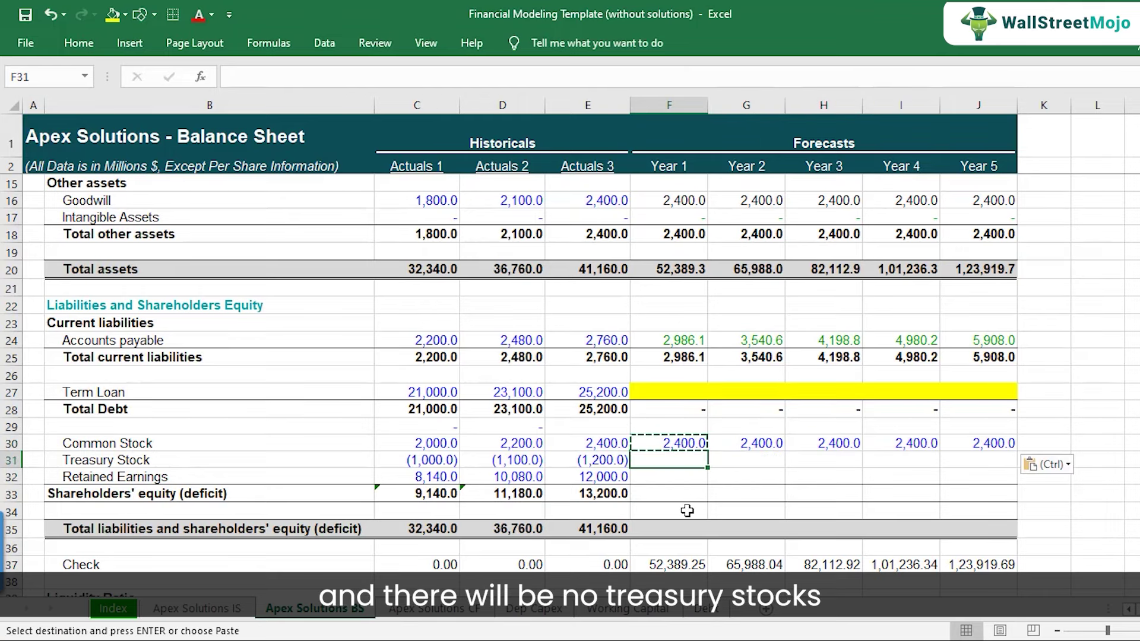
text(=)
key(Left)
key(Return)
Step: Copy the Year 1 Treasury Stock formula across to Year 2 through Year 5
key(Up)
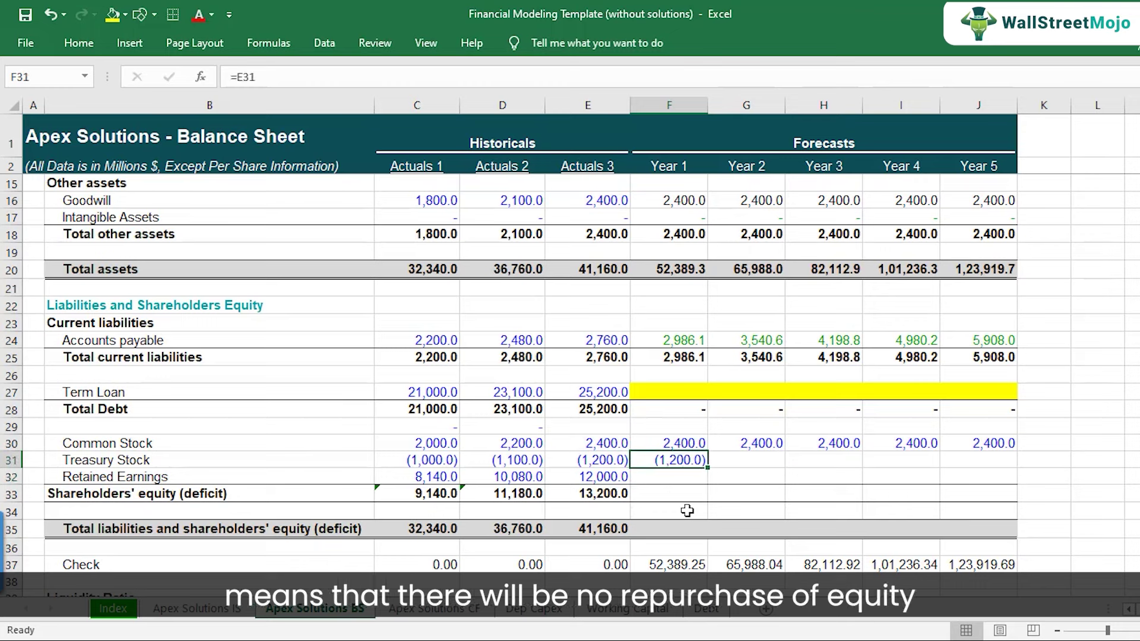
key(ctrl+c)
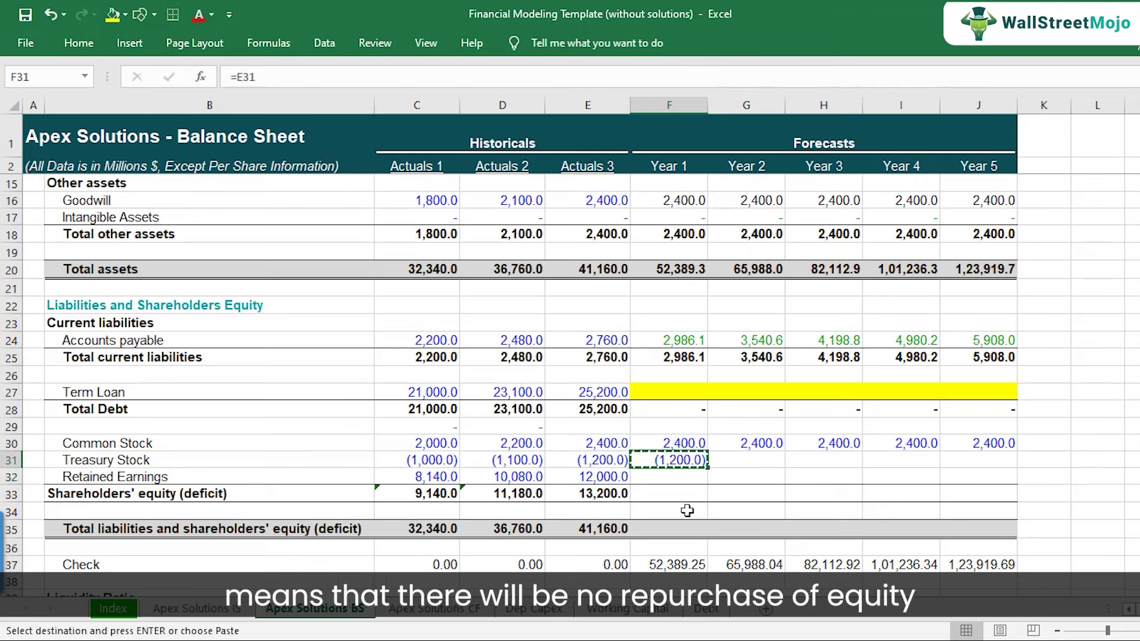
key(shift+Right)
key(shift+Right)
key(shift+Right)
key(shift+Right)
key(ctrl+v)
key(Down)
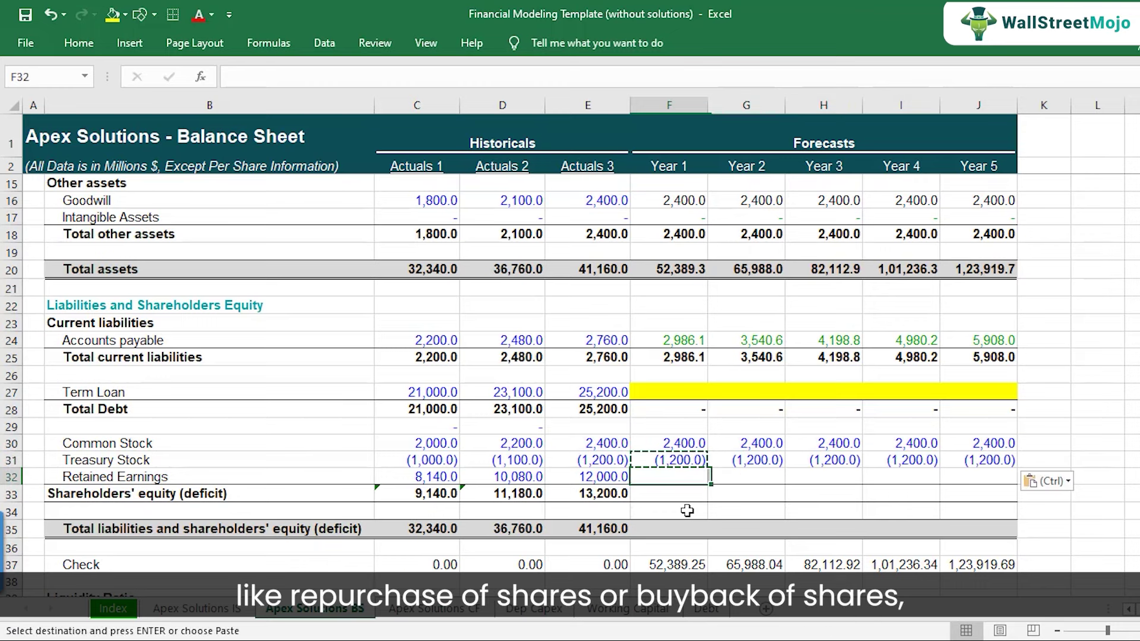
key(Up)
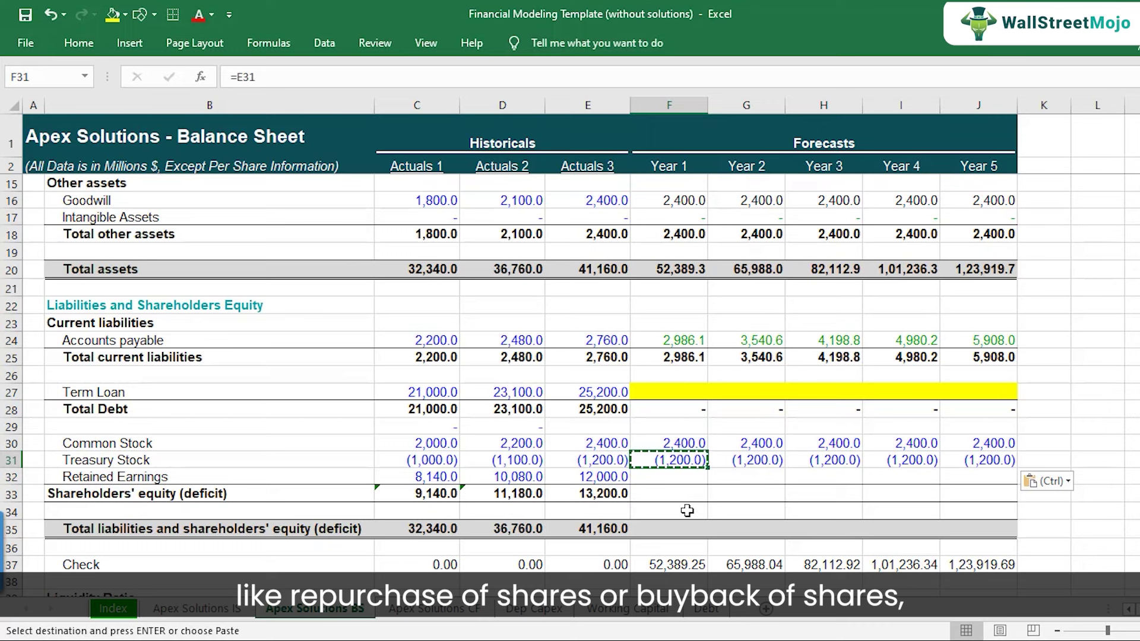
Step: Review the Year 1 Common Stock and Treasury Stock formulas in F30 and F31
key(Escape)
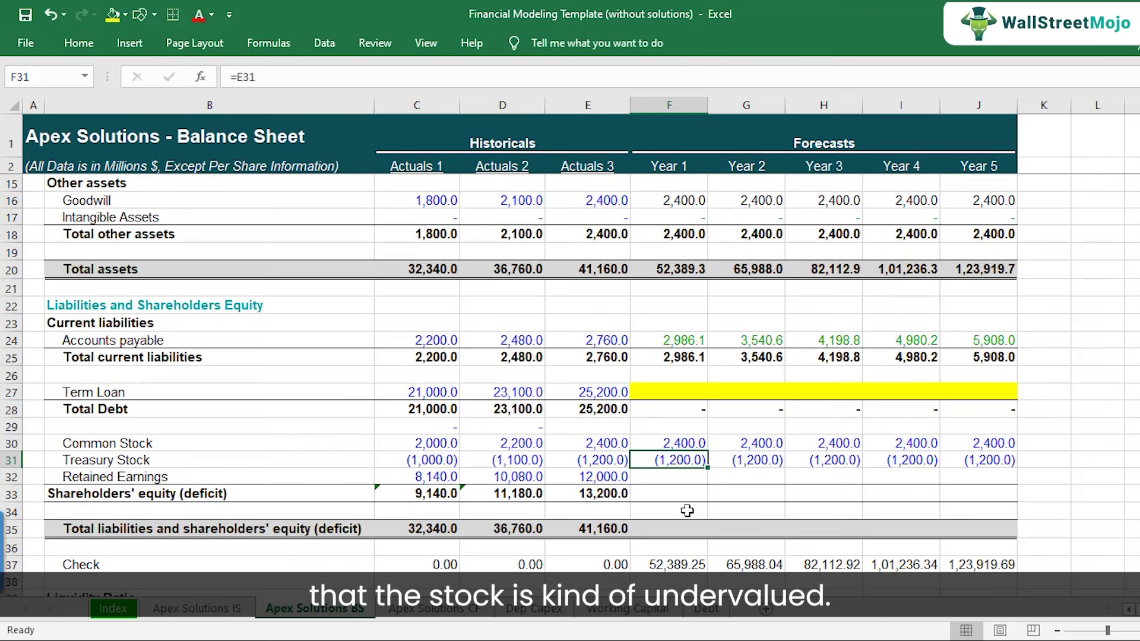
key(Up)
key(F2)
key(Escape)
key(Down)
key(F2)
key(Escape)
Step: Calculate Year 1 Retained Earnings in F32 as the prior-year balance plus Year 1 net income with =E32+'Apex Solutions IS'!F30
key(Down)
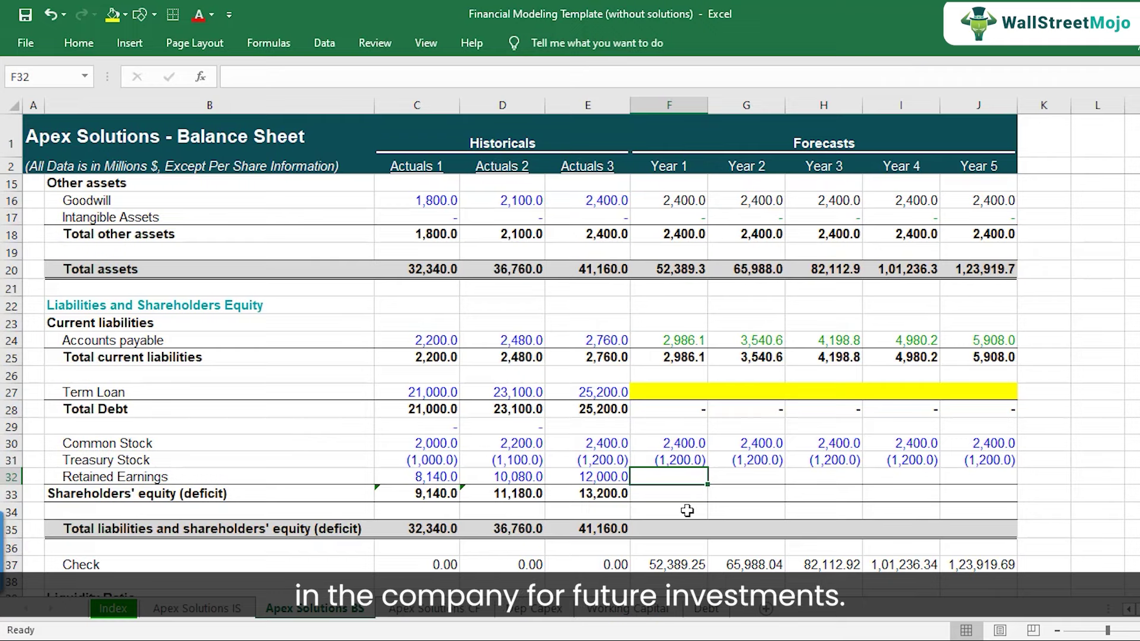
click(227, 610)
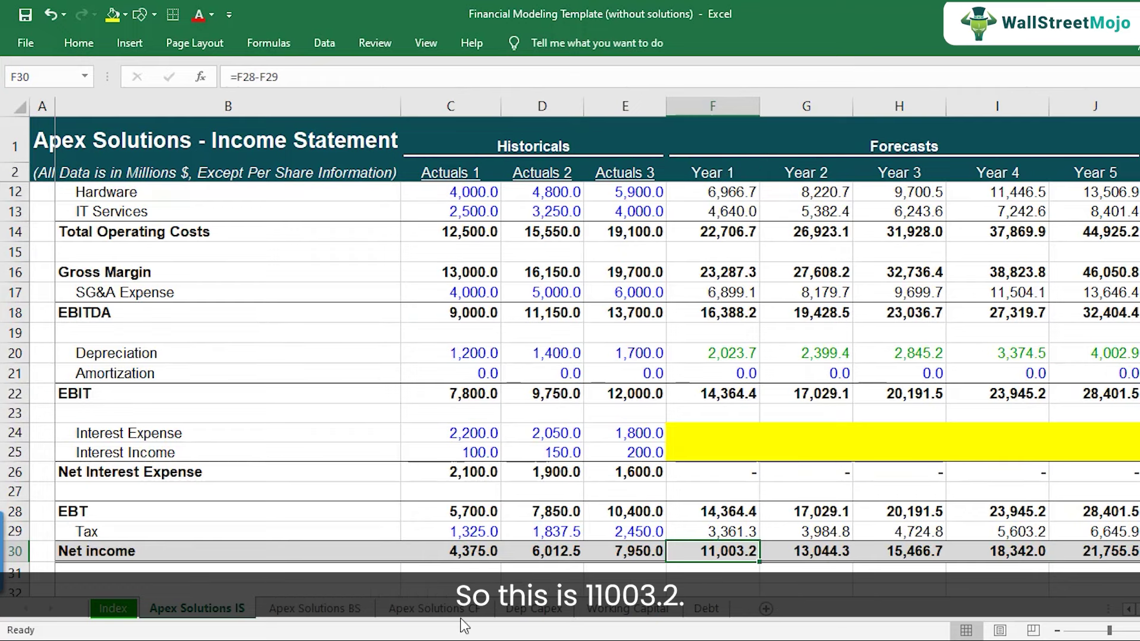
scroll(723, 549, down, 1)
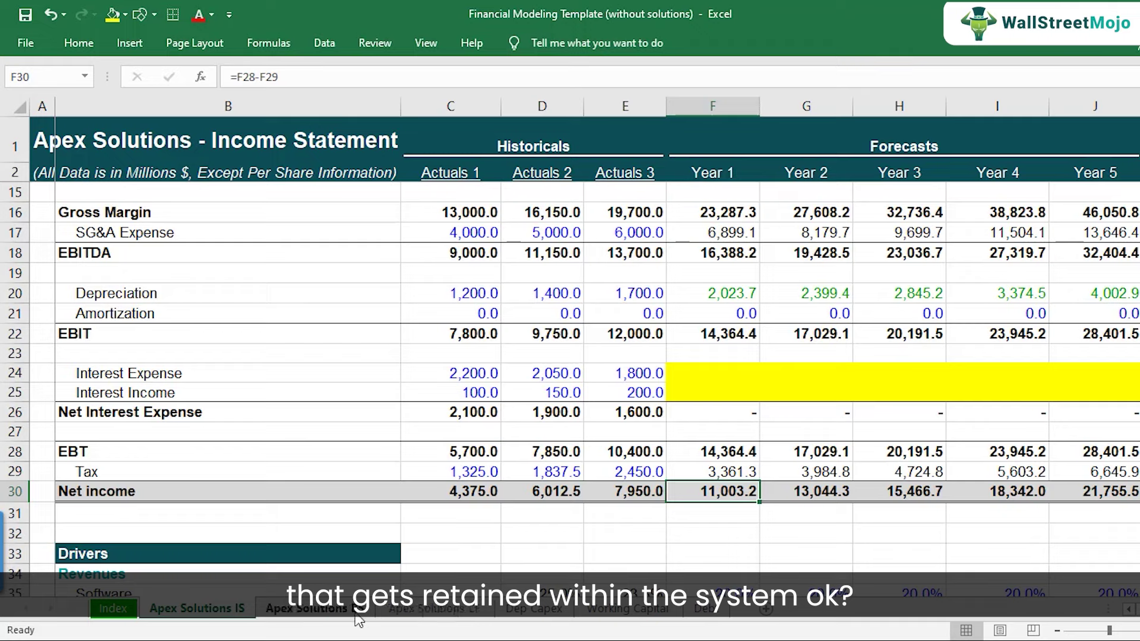
click(359, 612)
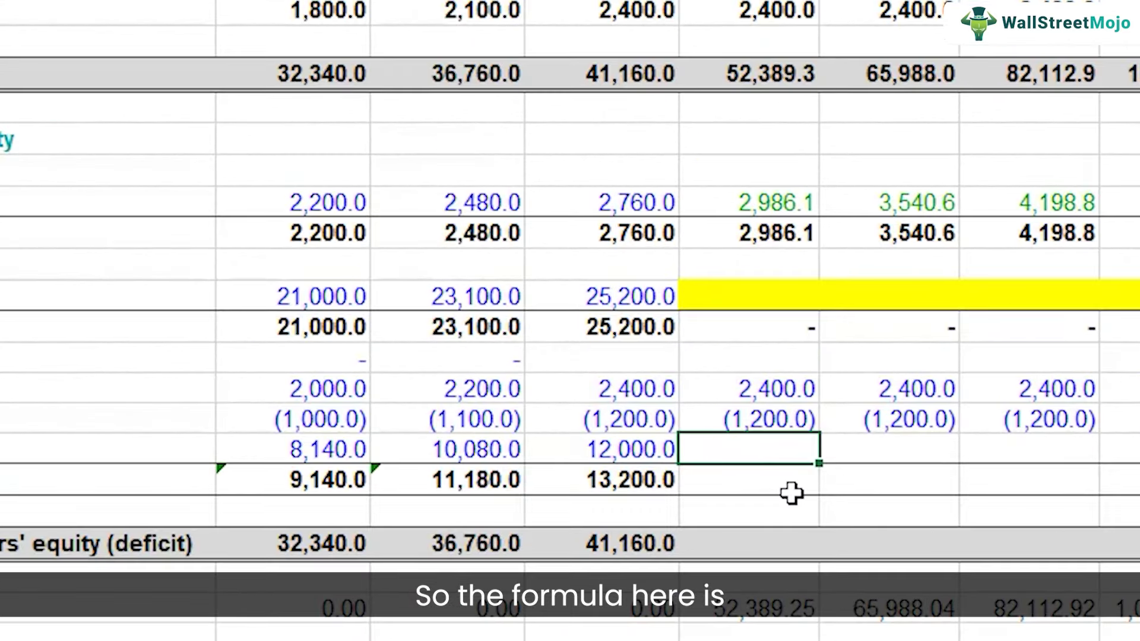
text(=)
key(Left)
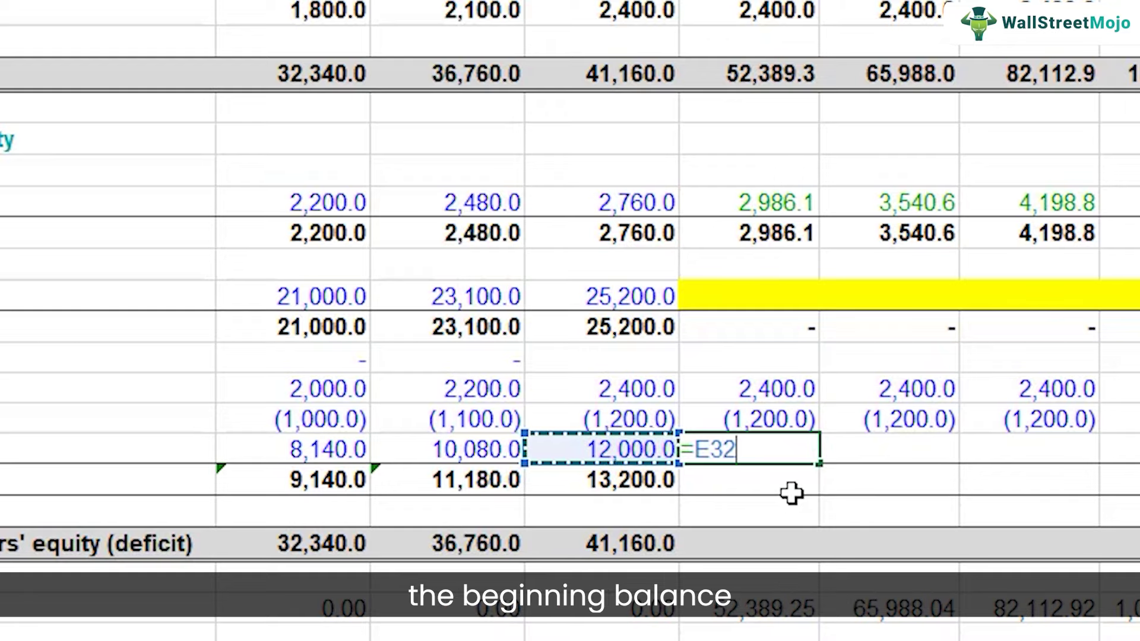
text(+'Apex Solutions IS'!)
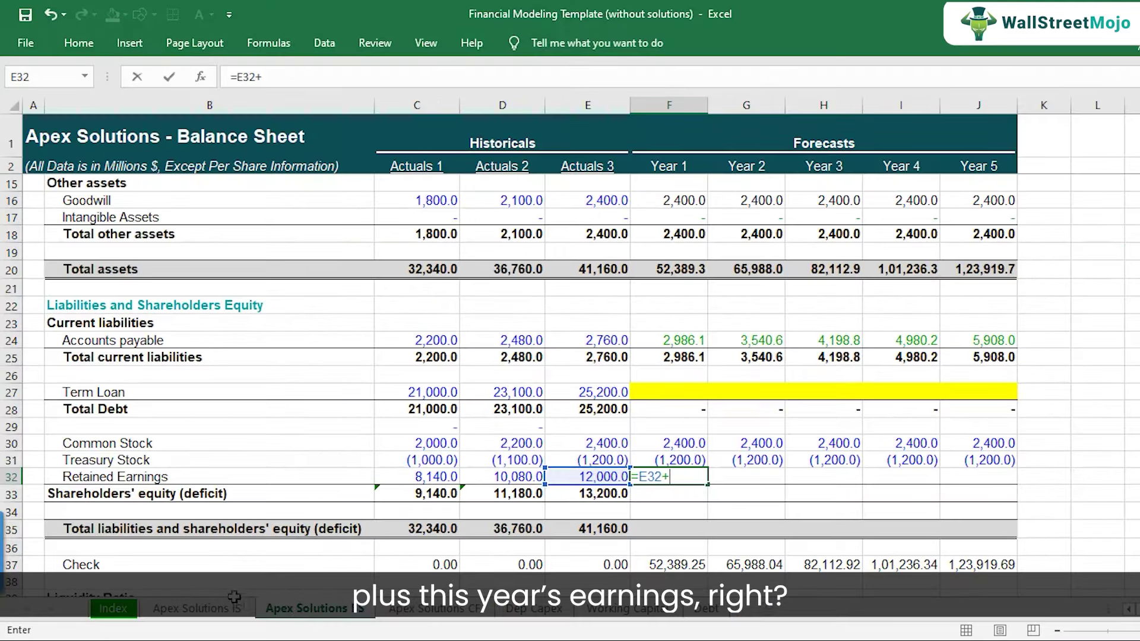
click(231, 608)
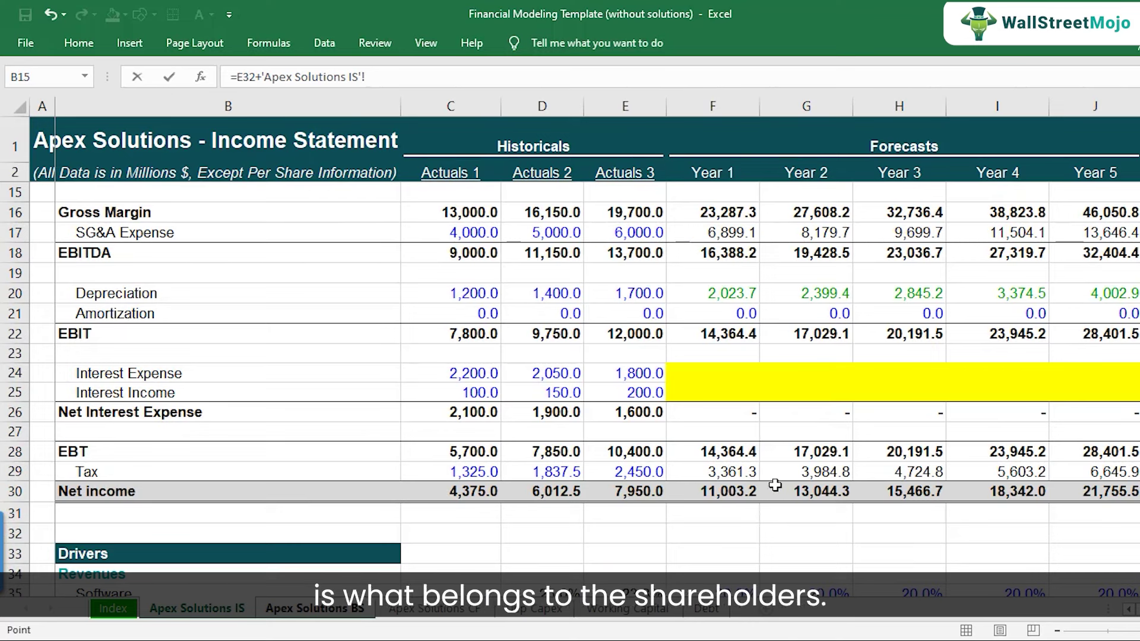
click(739, 490)
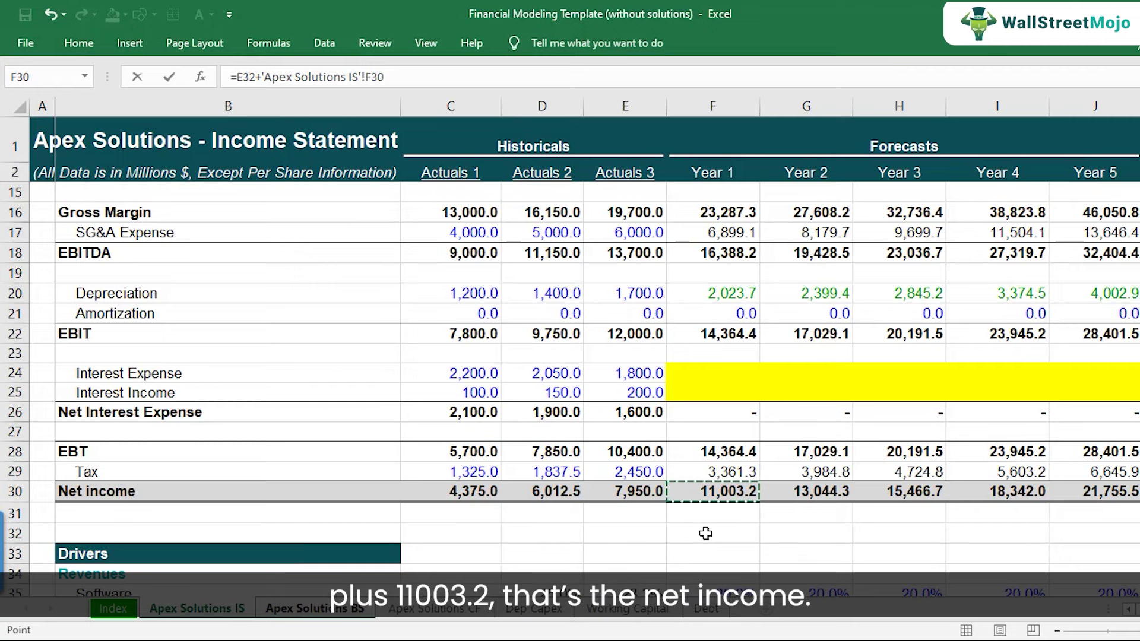
key(Return)
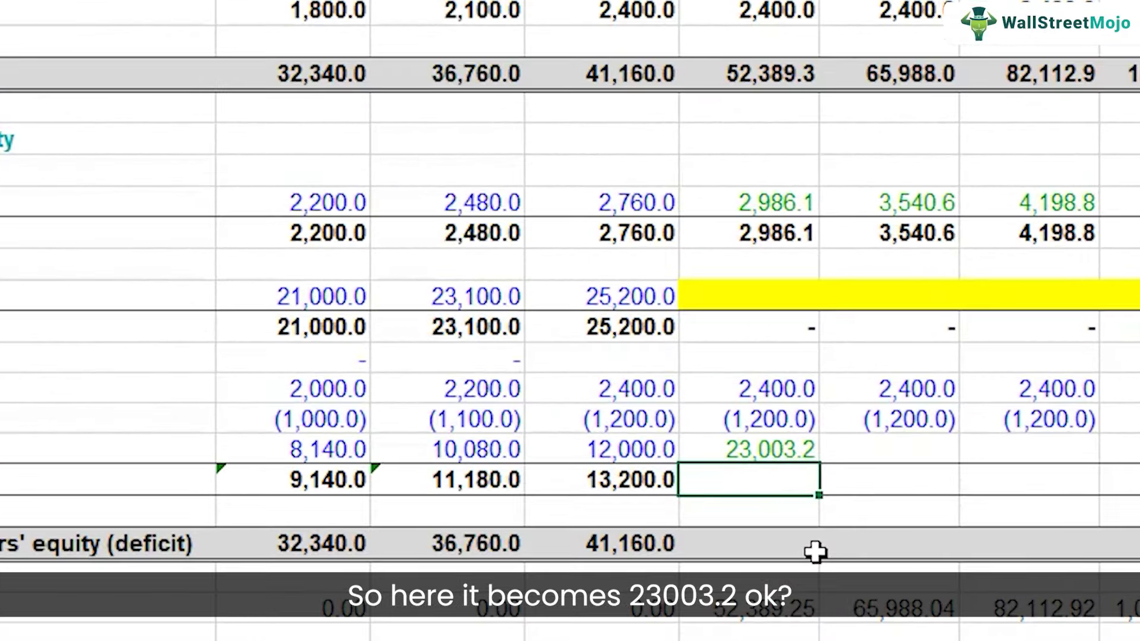
Step: Copy the Actuals 3 Shareholders' equity sum from E33 into Year 1 and check that F33 reads =SUM(F30:F32)
key(Up)
key(Down)
key(Left)
key(F2)
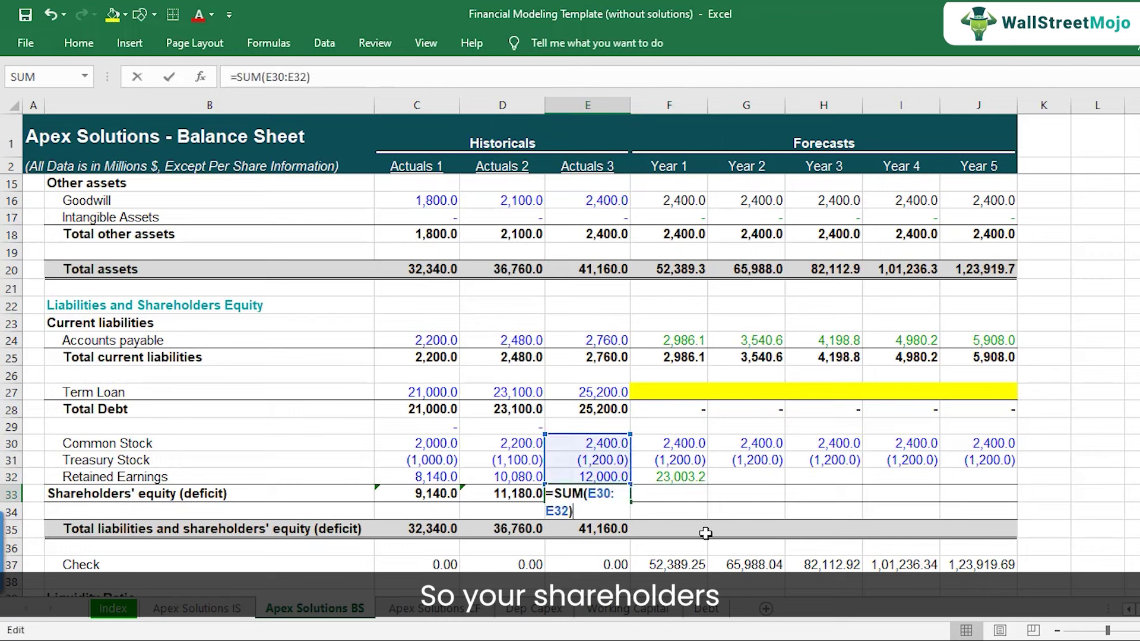
key(Return)
key(Up)
key(ctrl+c)
key(Right)
key(ctrl+v)
key(Down)
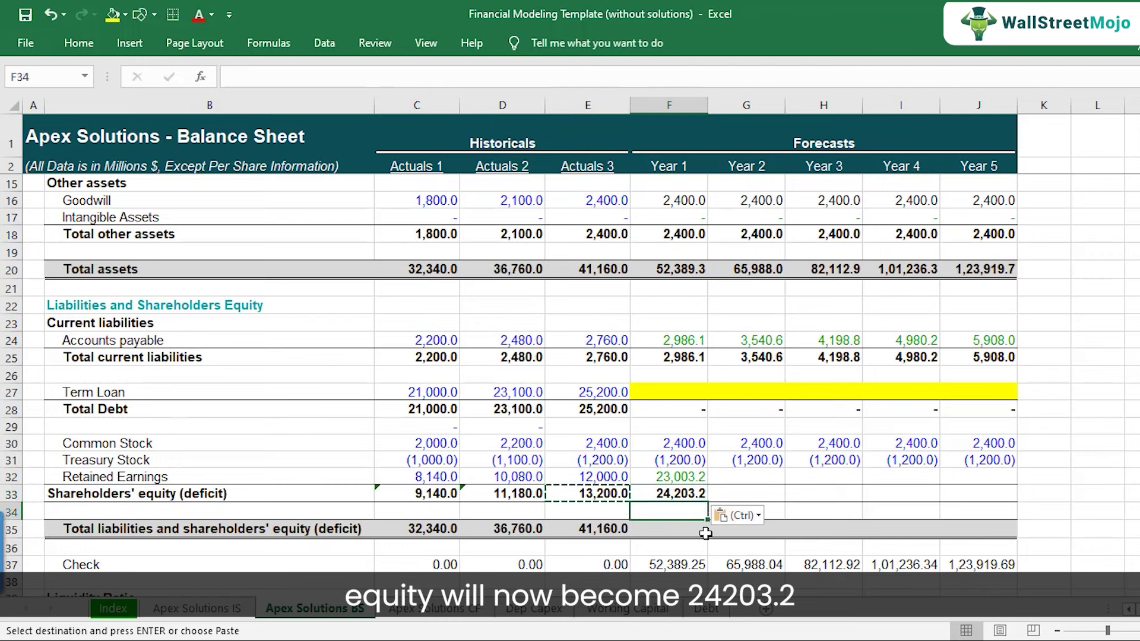
key(Up)
key(F2)
key(Escape)
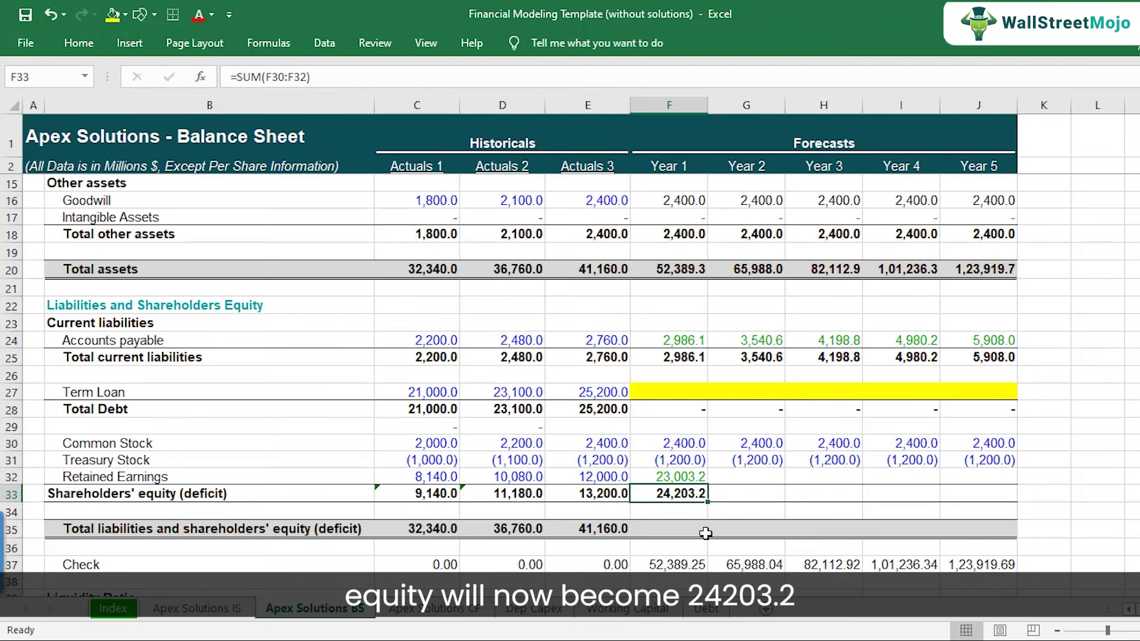
Step: Copy the Actuals 3 Total liabilities and shareholders' equity formula from E35 into Year 1 in F35
key(Left)
key(Down)
key(Down)
key(ctrl+c)
key(Right)
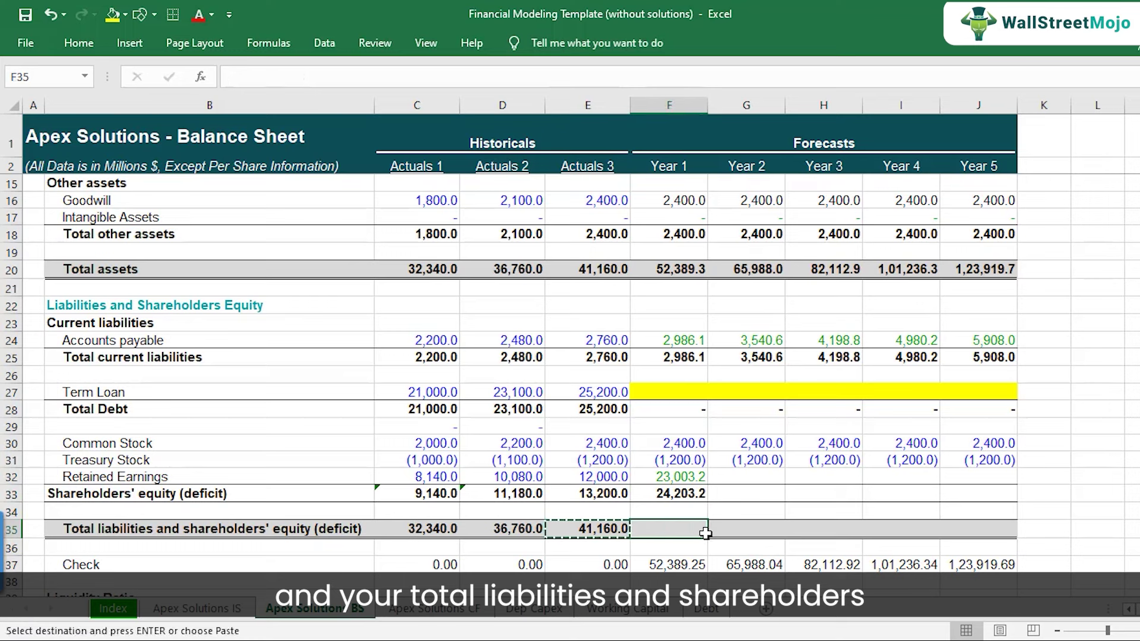
key(ctrl+v)
key(Escape)
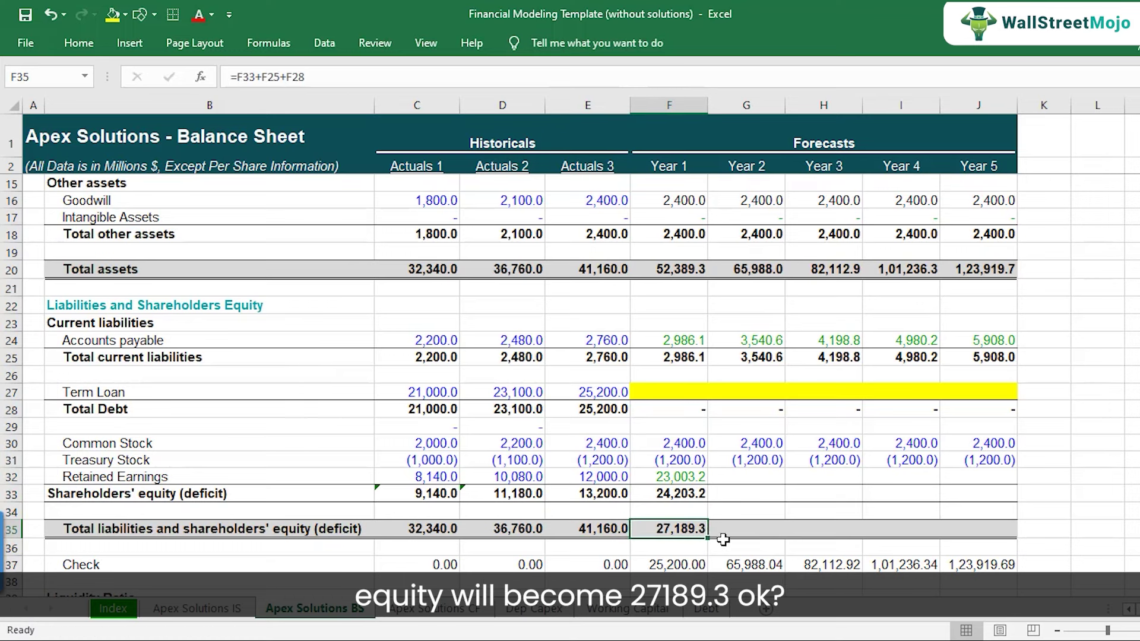
Step: Copy the Year 1 formulas in F32:F35, from Retained Earnings to Total liabilities and shareholders' equity, across to Year 2 through Year 5
drag(689, 476, 681, 528)
key(ctrl+c)
drag(743, 481, 980, 478)
key(ctrl+v)
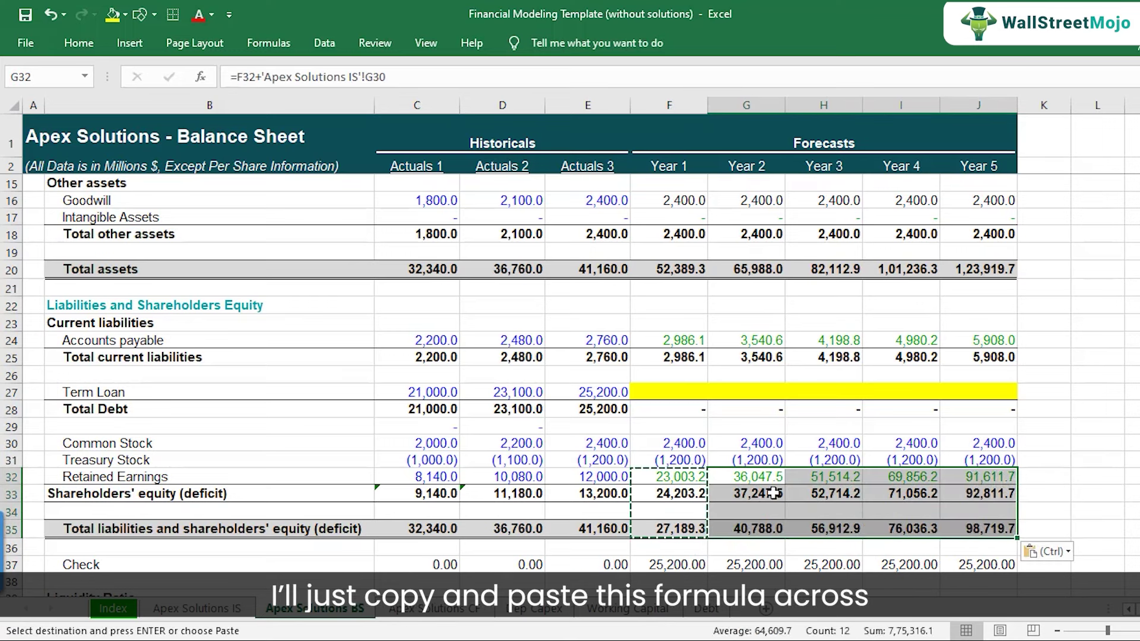
Step: Review the copied Retained Earnings formulas for Year 2 through Year 5 in row 32
double_click(749, 477)
double_click(817, 478)
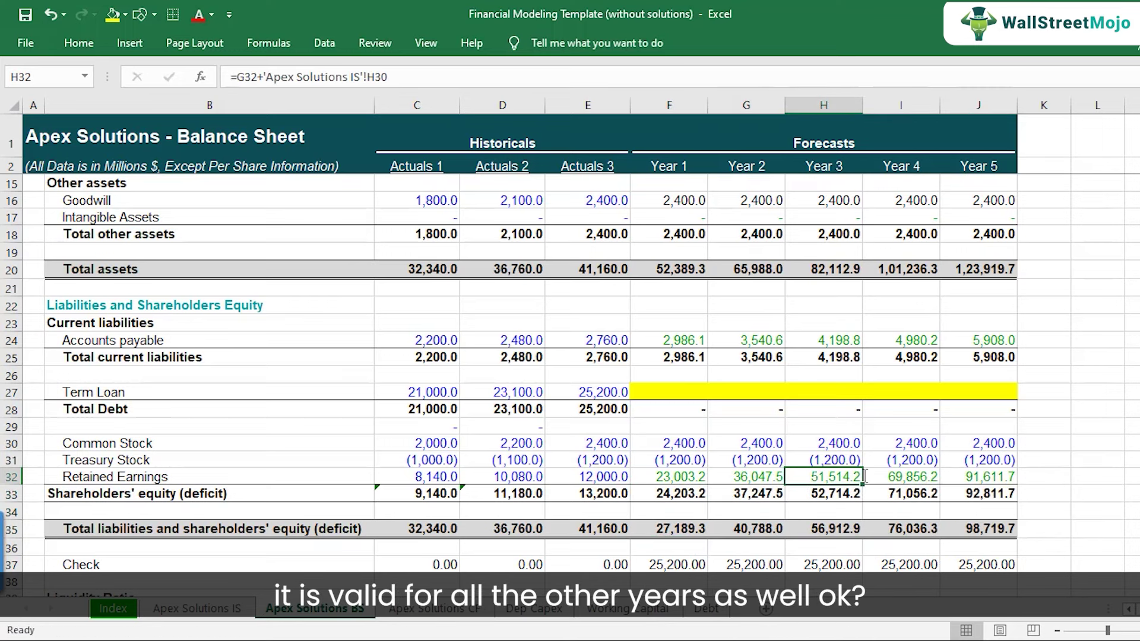
click(896, 477)
key(F2)
click(985, 476)
key(F2)
key(Escape)
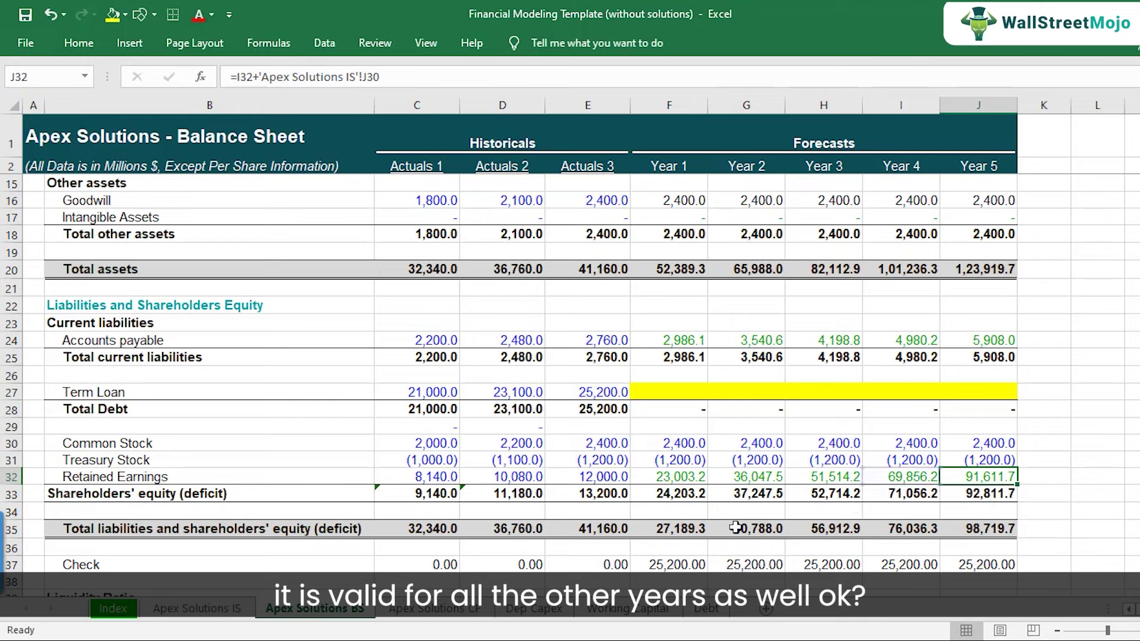
Step: Examine the Check row's formula in C37 and its results for the three historical years
click(682, 528)
scroll(685, 539, down, 1)
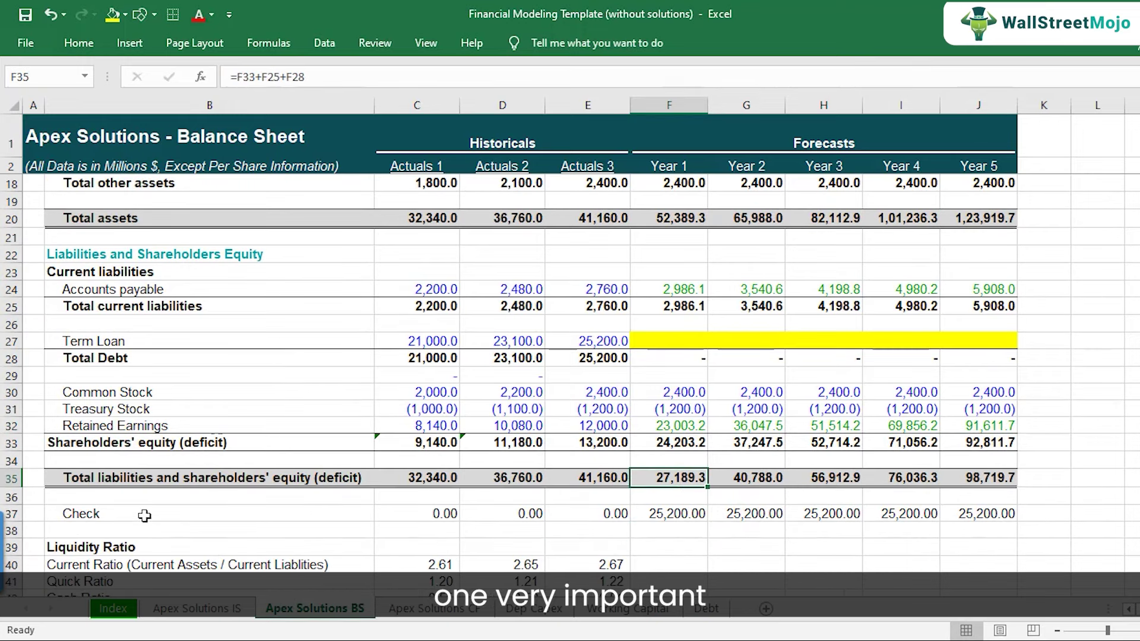
click(18, 514)
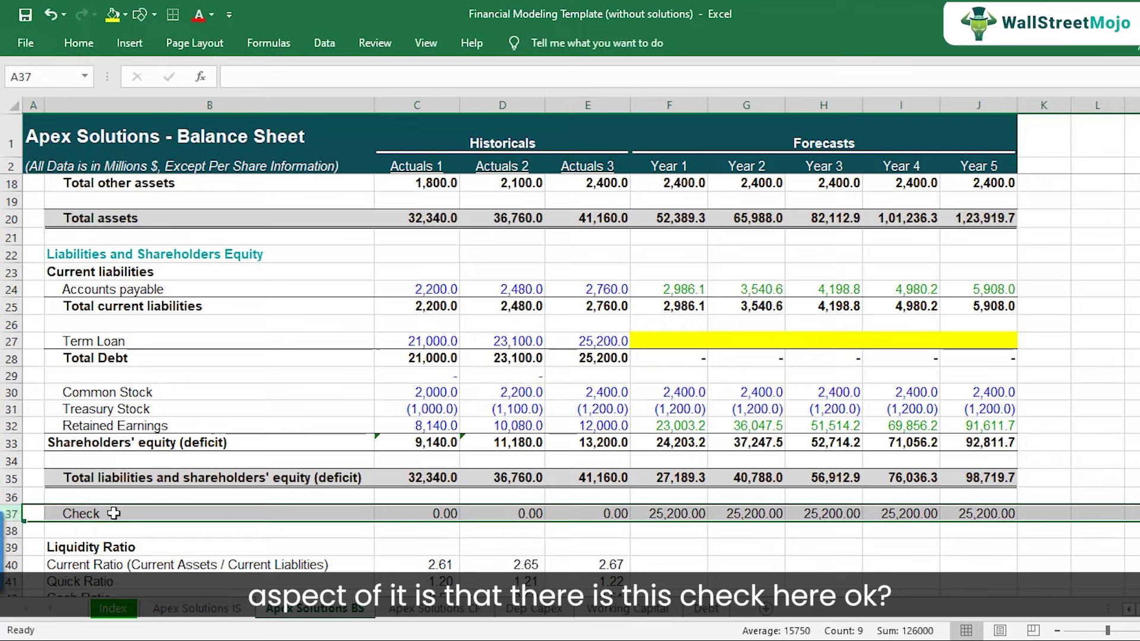
click(440, 518)
key(F2)
scroll(447, 294, up, 1)
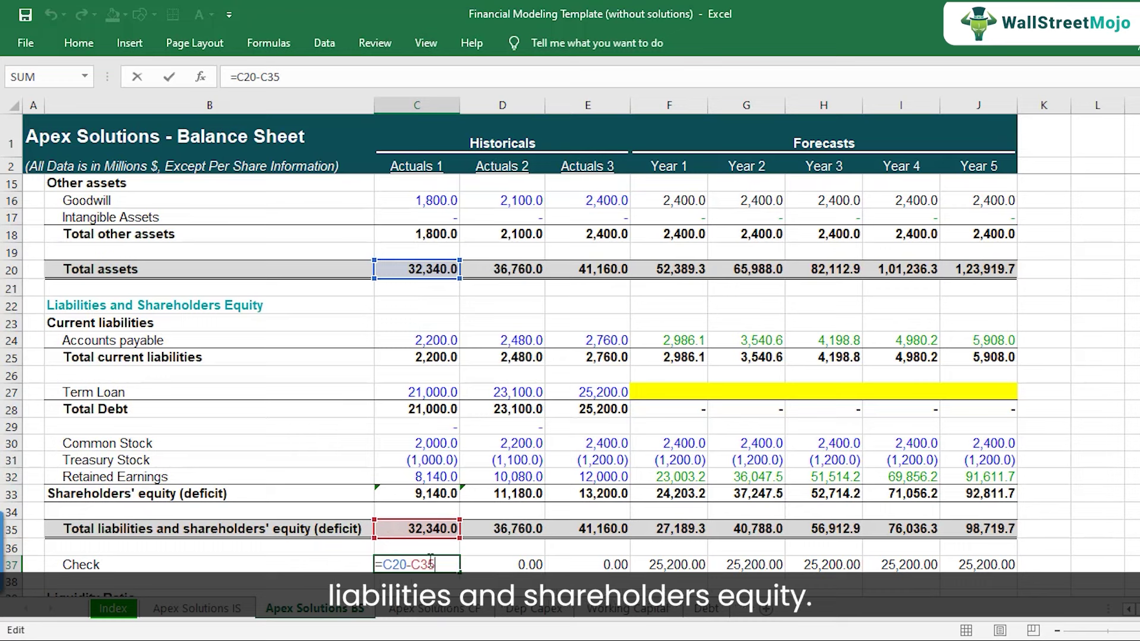
key(ctrl+Return)
shift+click(591, 561)
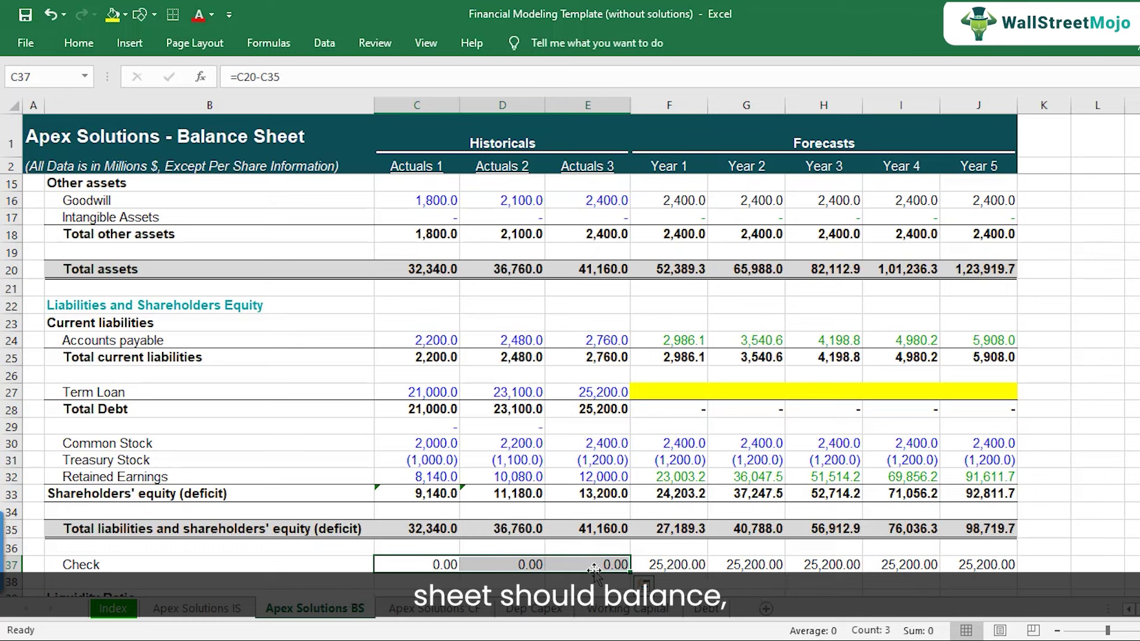
Step: Examine the Year 1 to Year 5 balance checks against the unfilled Term Loan forecasts and the Debt sheet that will supply them
scroll(612, 564, down, 1)
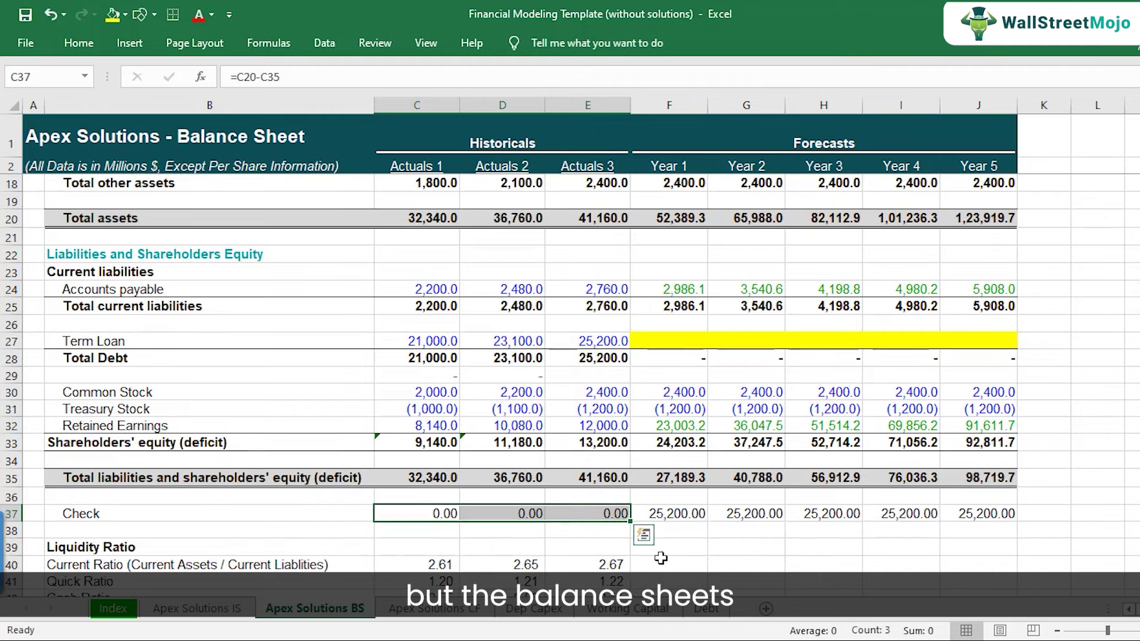
drag(676, 518, 976, 512)
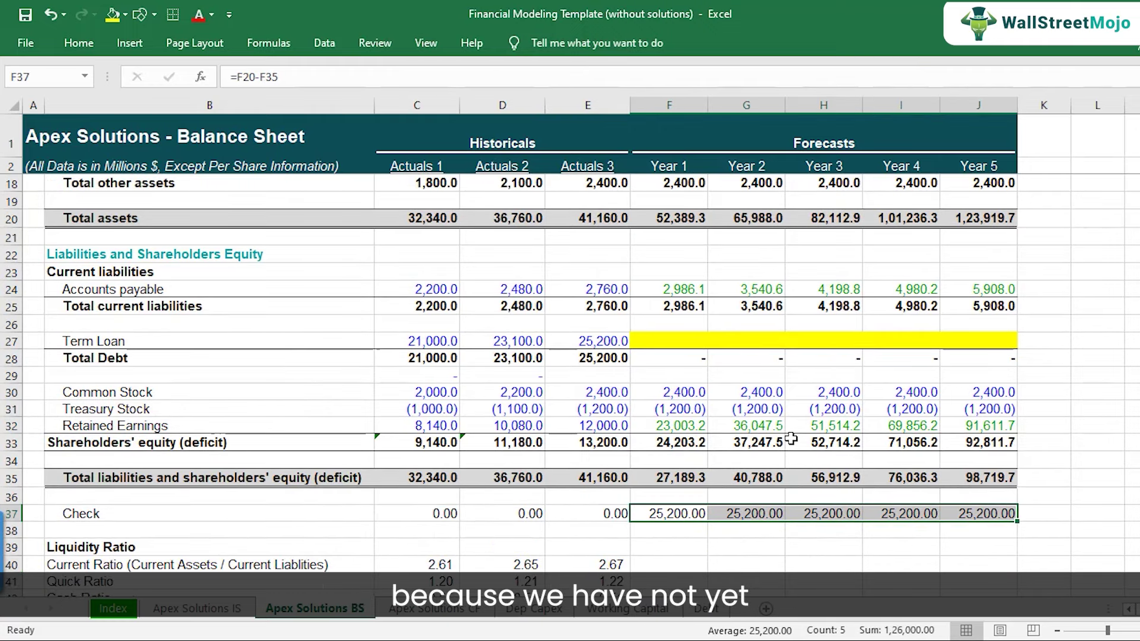
scroll(772, 416, up, 1)
drag(663, 392, 1005, 388)
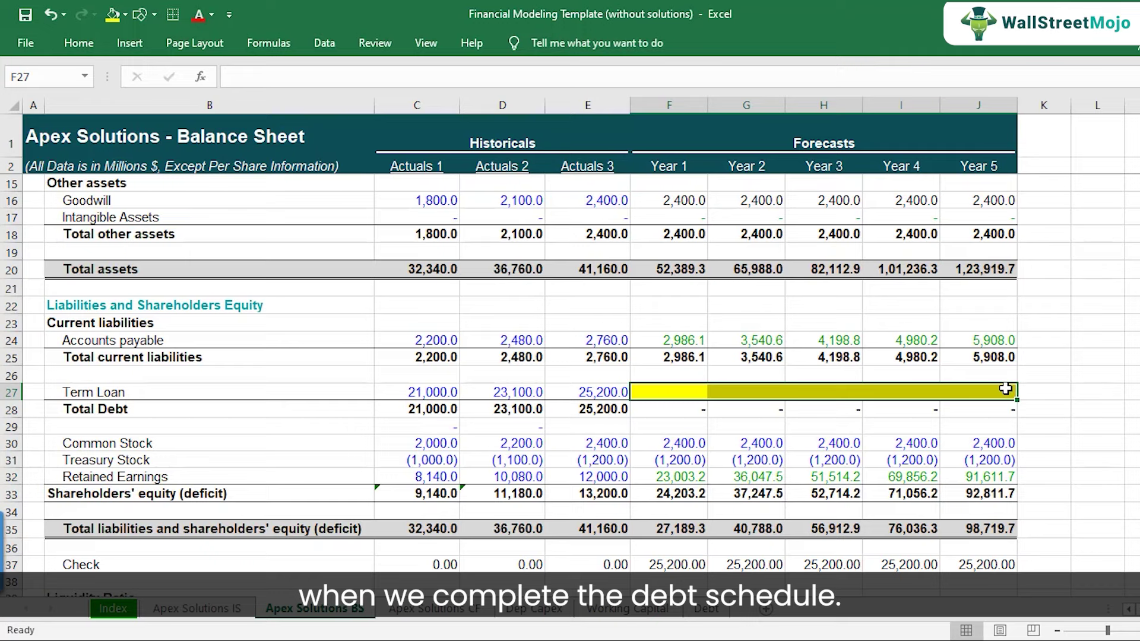
click(703, 609)
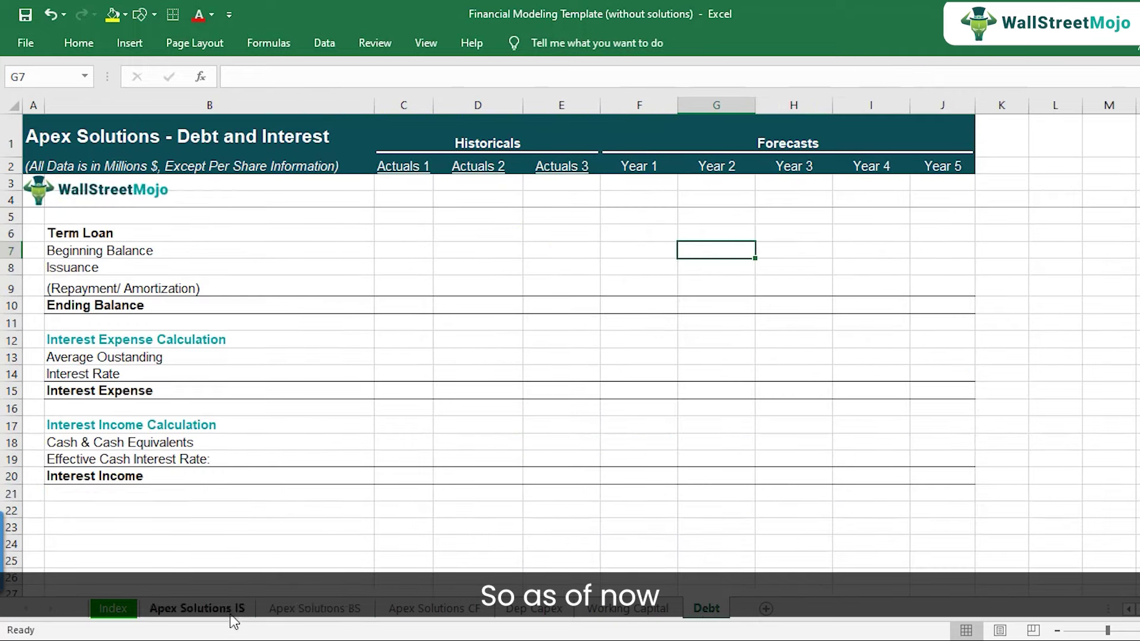
click(315, 608)
scroll(624, 552, down, 1)
drag(666, 522, 985, 513)
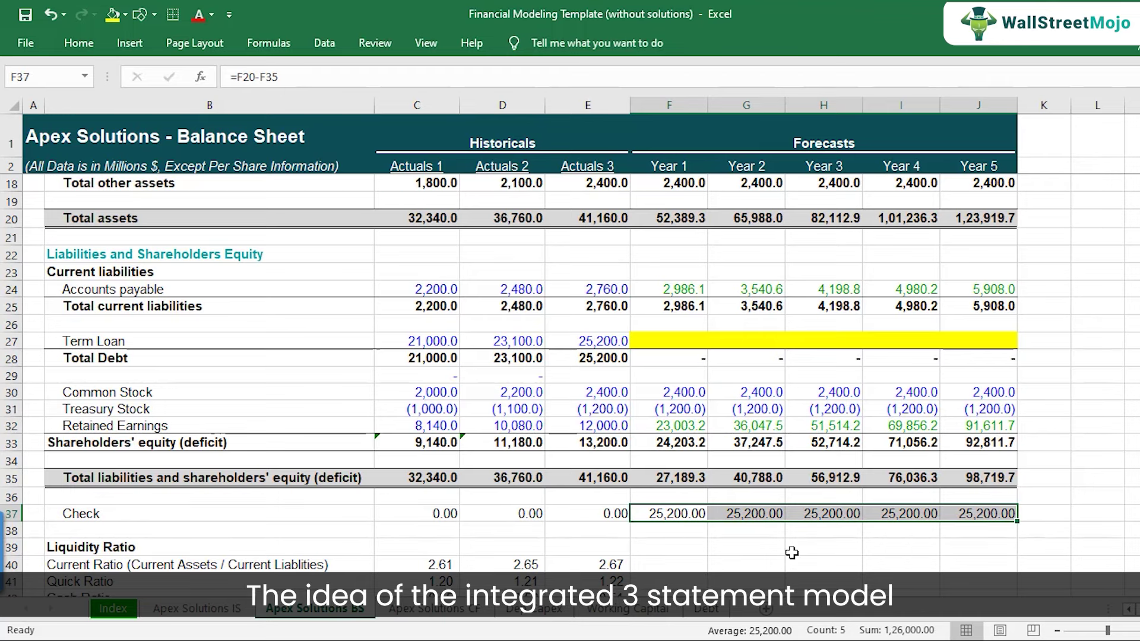
click(696, 547)
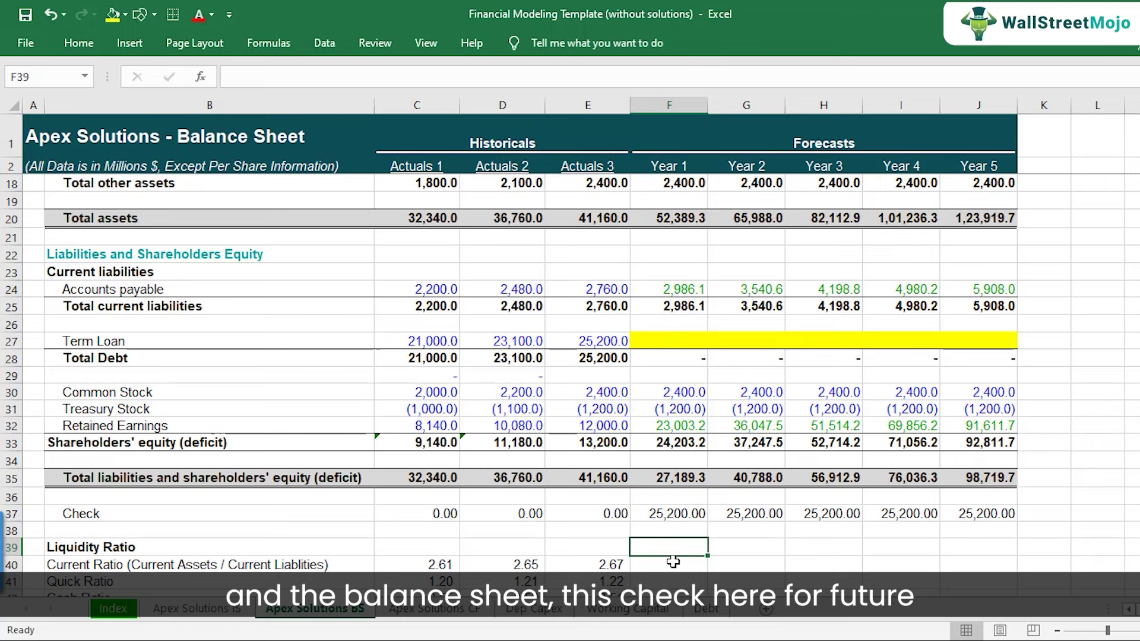
drag(661, 513, 978, 511)
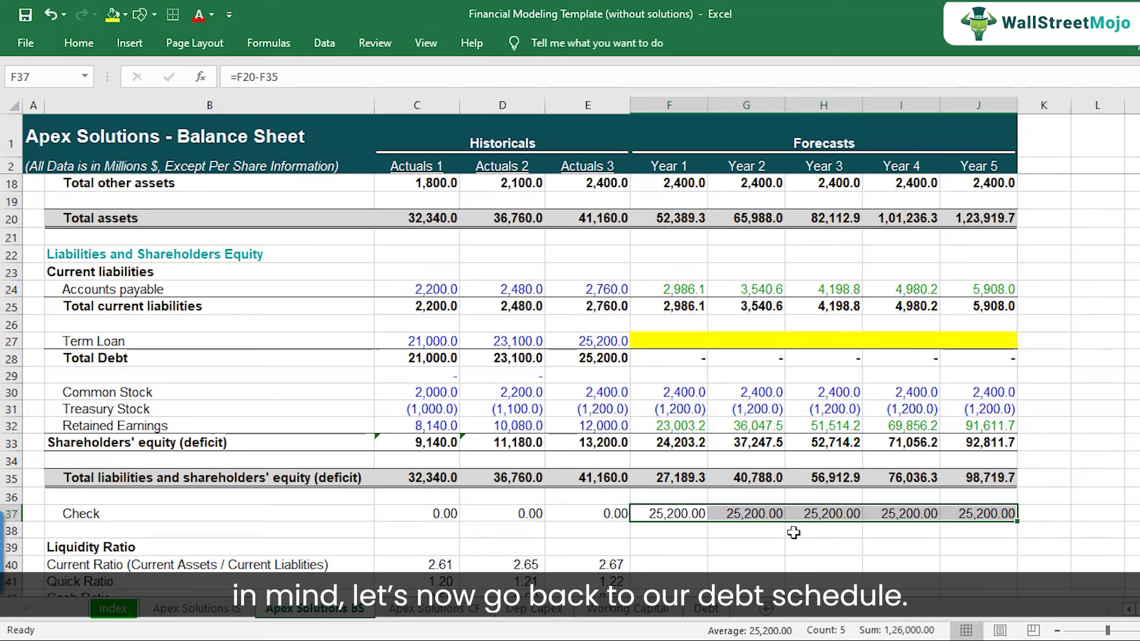
Step: Open the Debt sheet and examine the forecast cells for the term loan Ending Balance and Interest Income
click(707, 607)
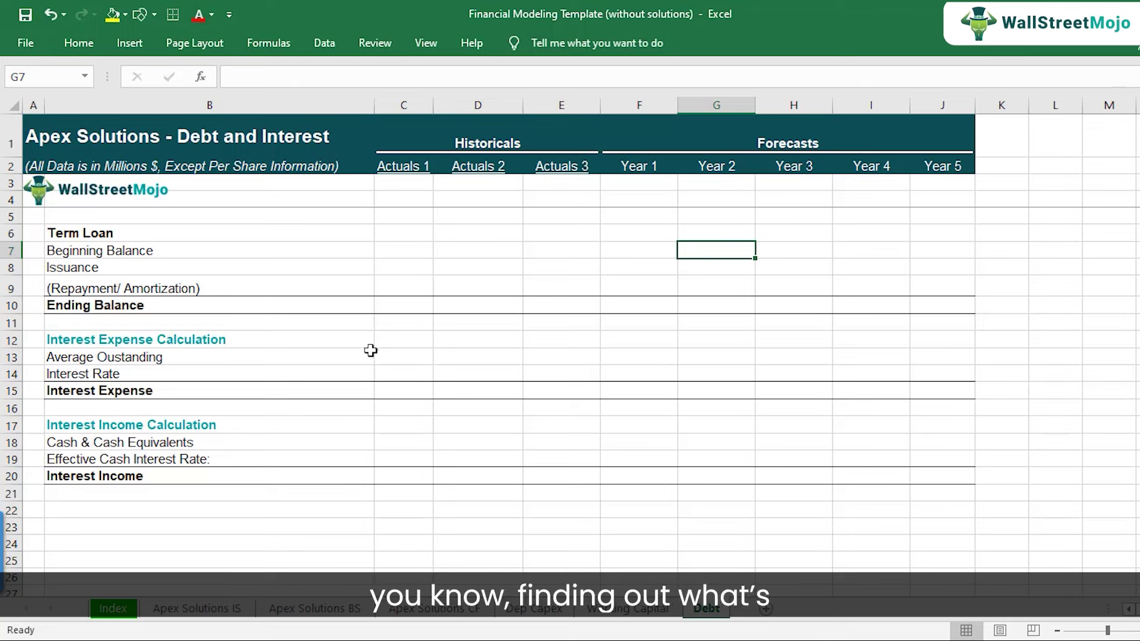
click(213, 306)
drag(628, 304, 954, 303)
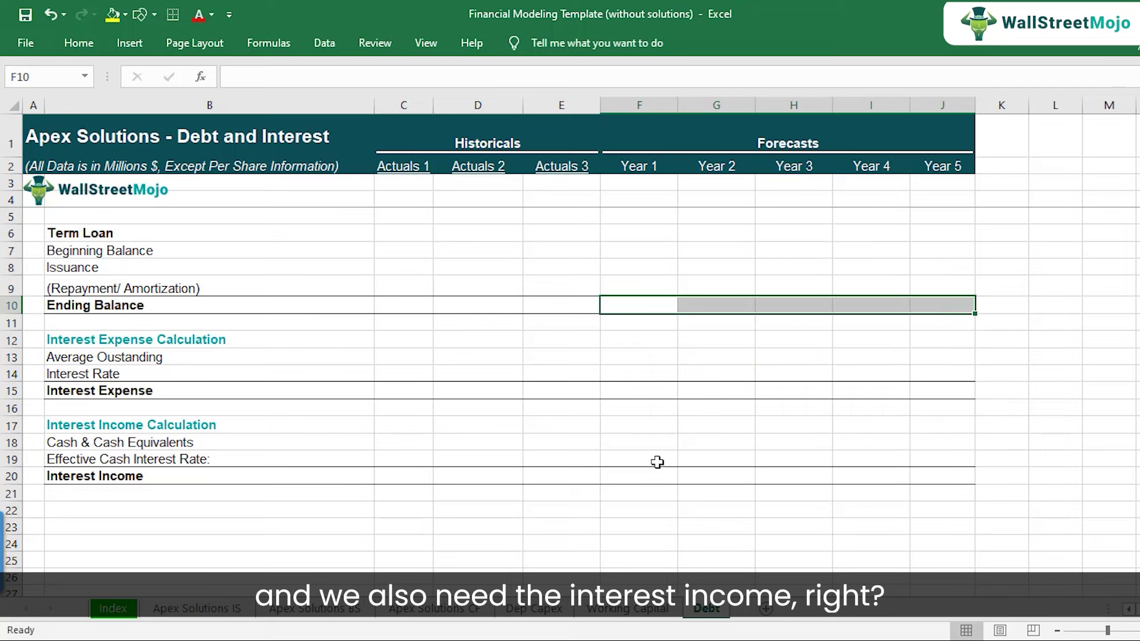
click(650, 481)
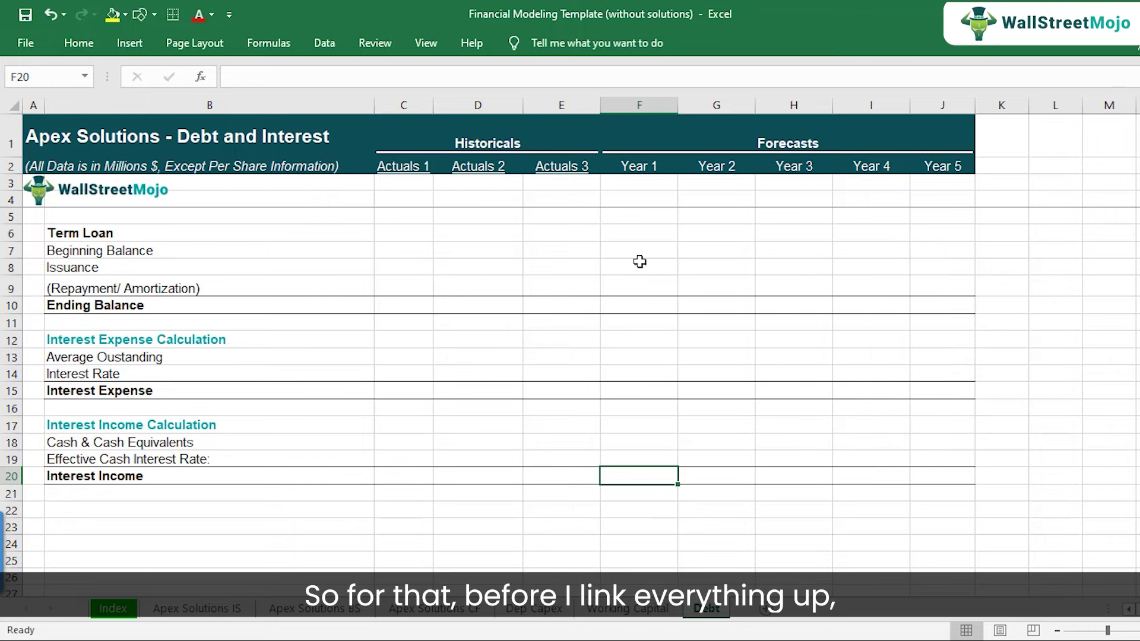
Step: Switch to the case study PDF and find the Debt and Interest Expenses section on page 11
key(alt+Tab)
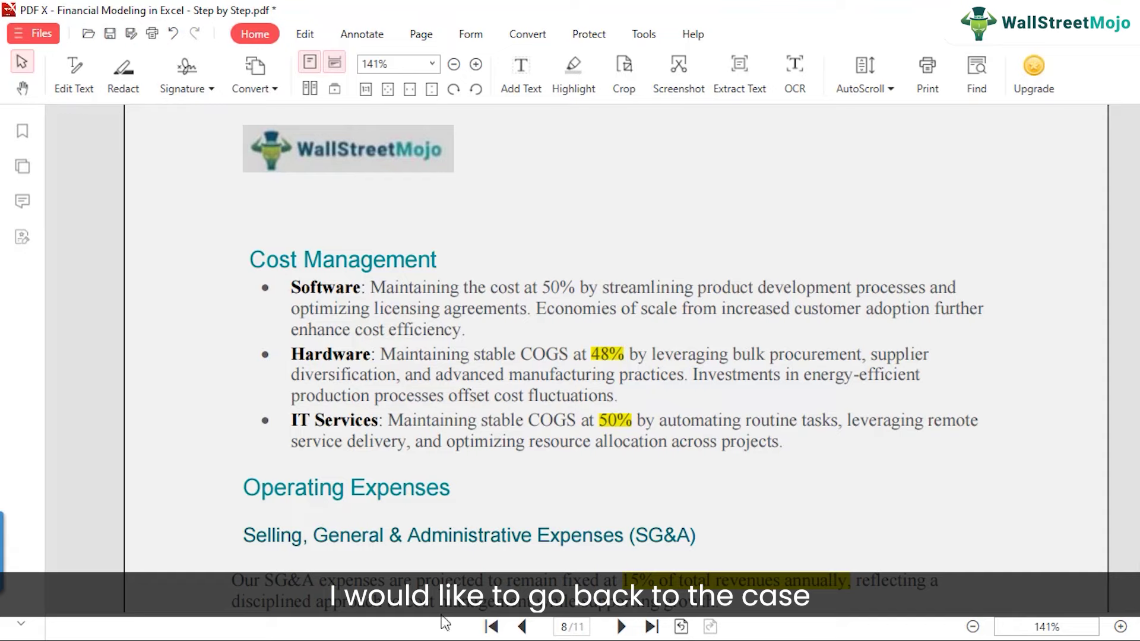
scroll(192, 421, down, 12)
scroll(194, 448, down, 12)
scroll(206, 464, down, 10)
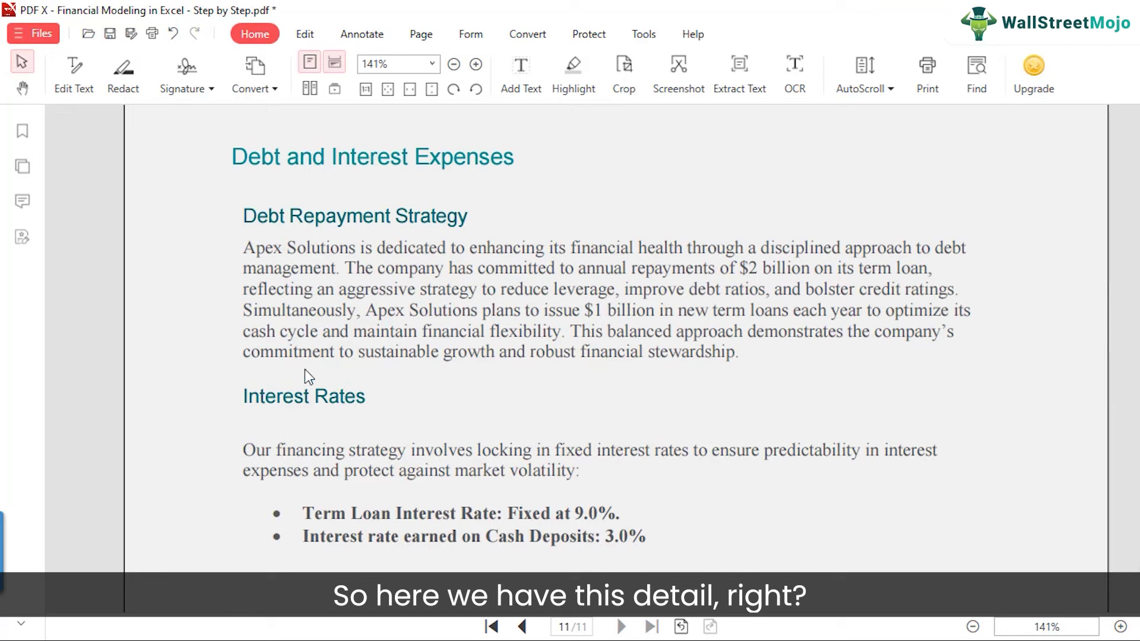
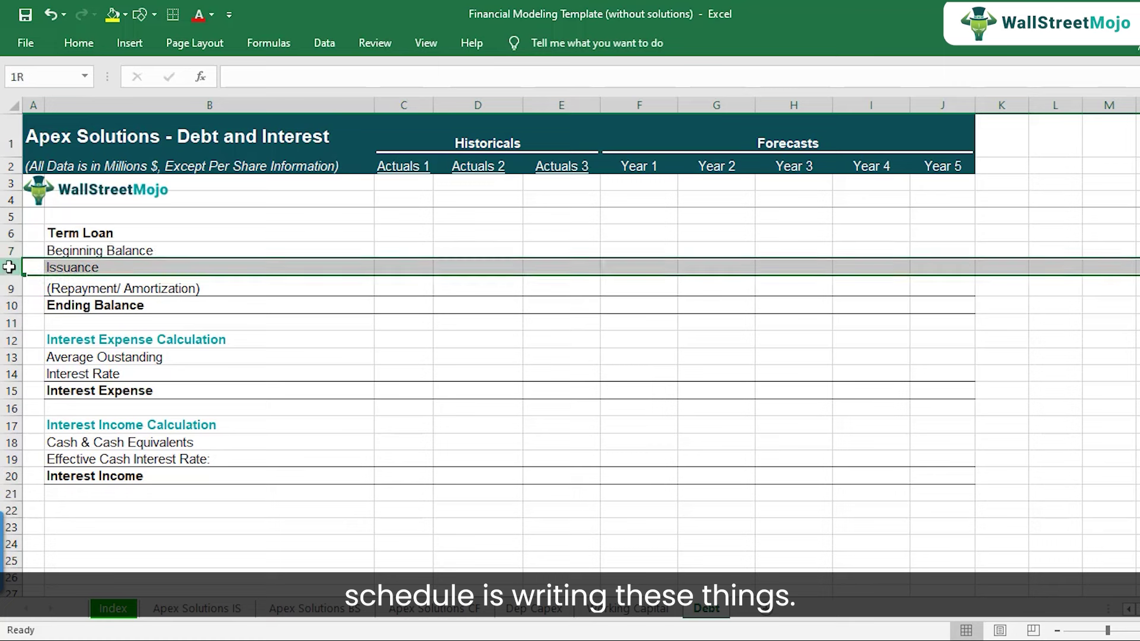
Step: Examine the Term Loan rows on the Debt sheet, from Beginning Balance through Issuance and Repayment to Ending Balance
click(5, 288)
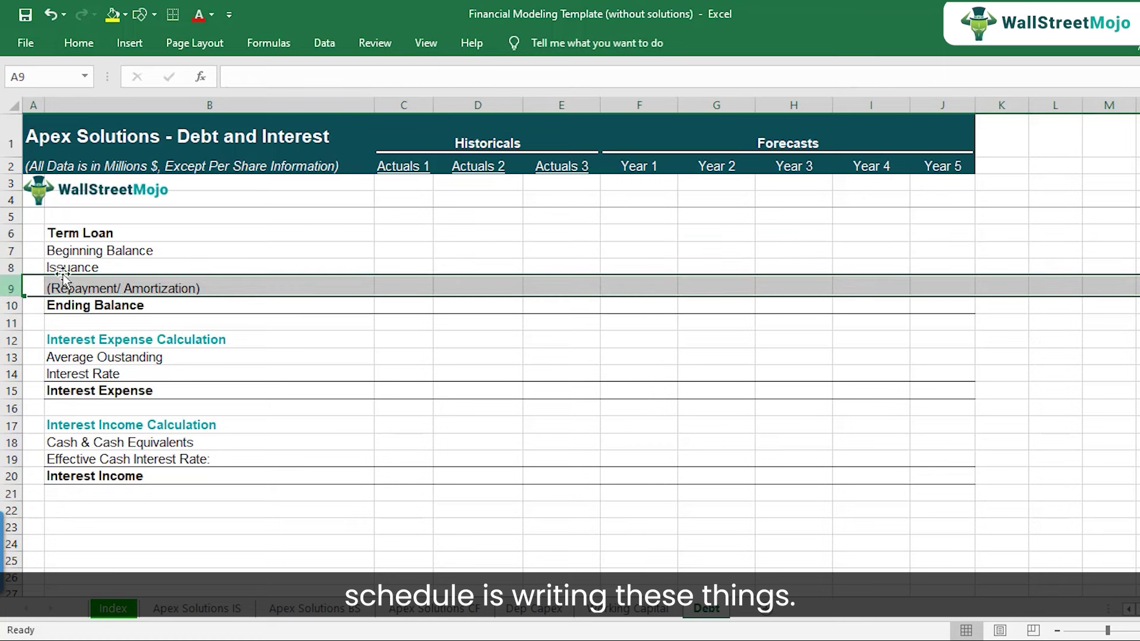
click(200, 252)
click(179, 268)
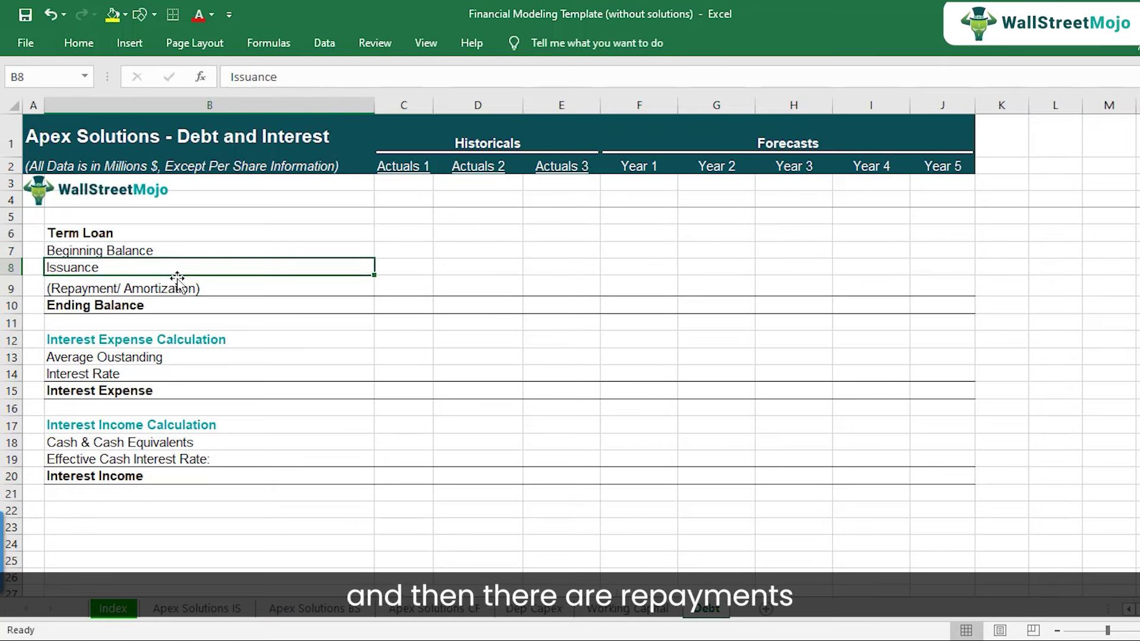
click(176, 288)
click(174, 305)
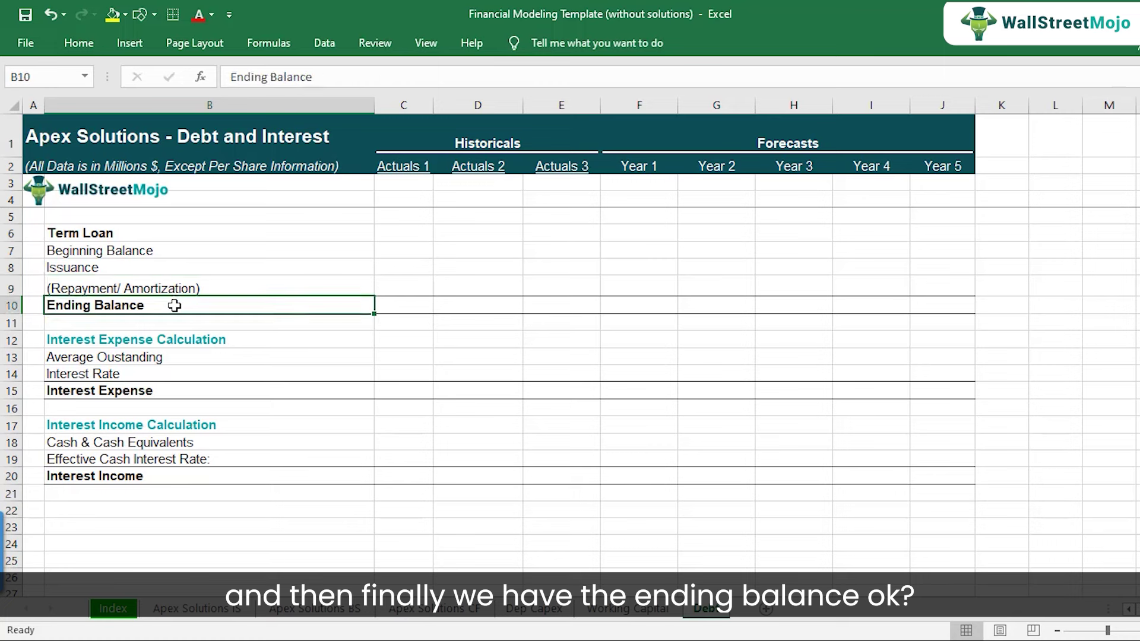
click(558, 307)
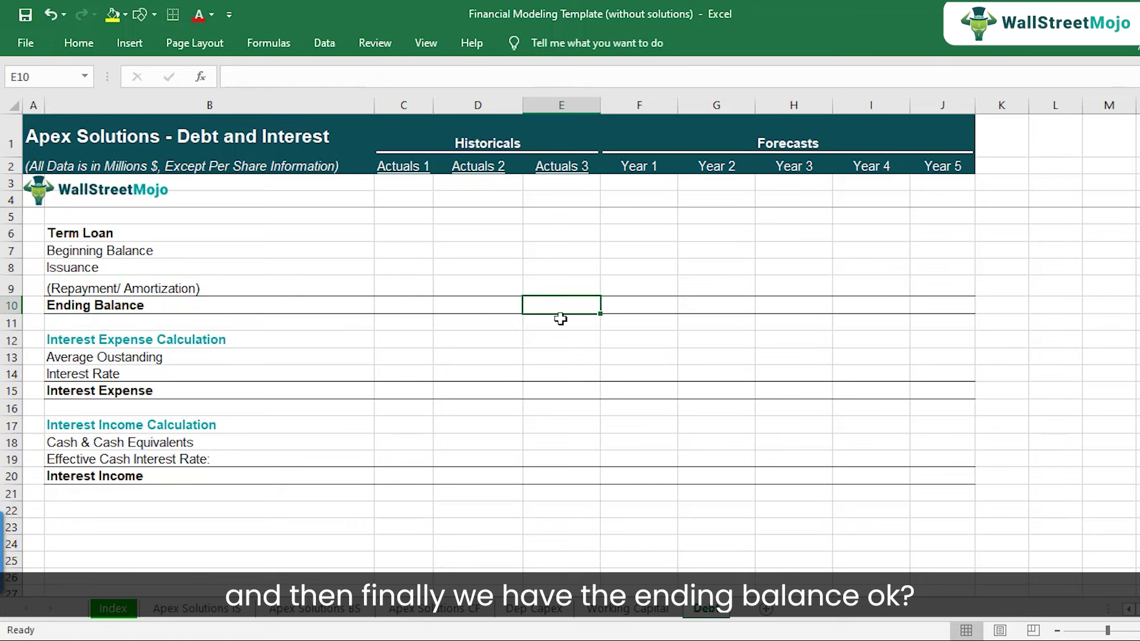
click(153, 305)
Step: Link the Actuals 3 term loan Ending Balance in E10 to cell E27 of the Apex Solutions BS sheet
click(582, 309)
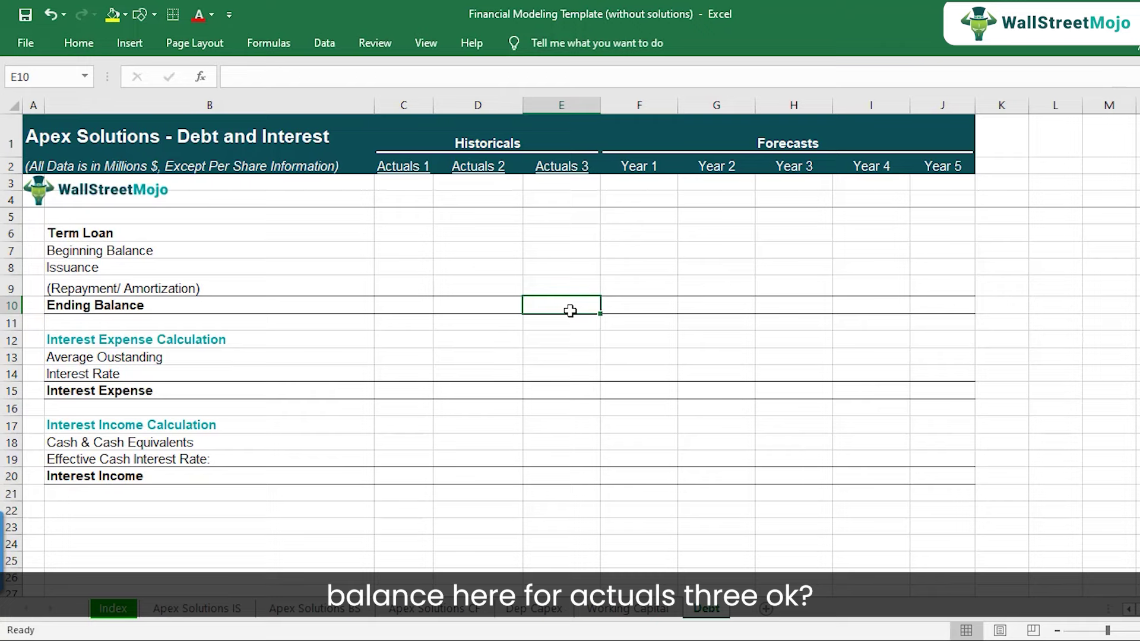
text(=)
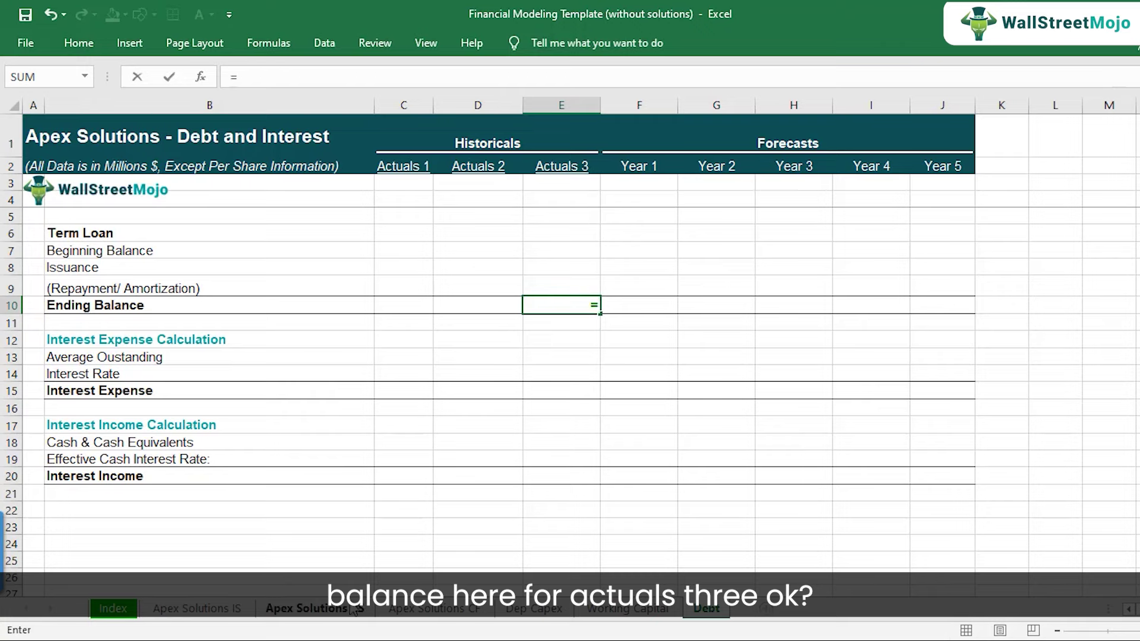
click(351, 609)
click(606, 343)
key(Return)
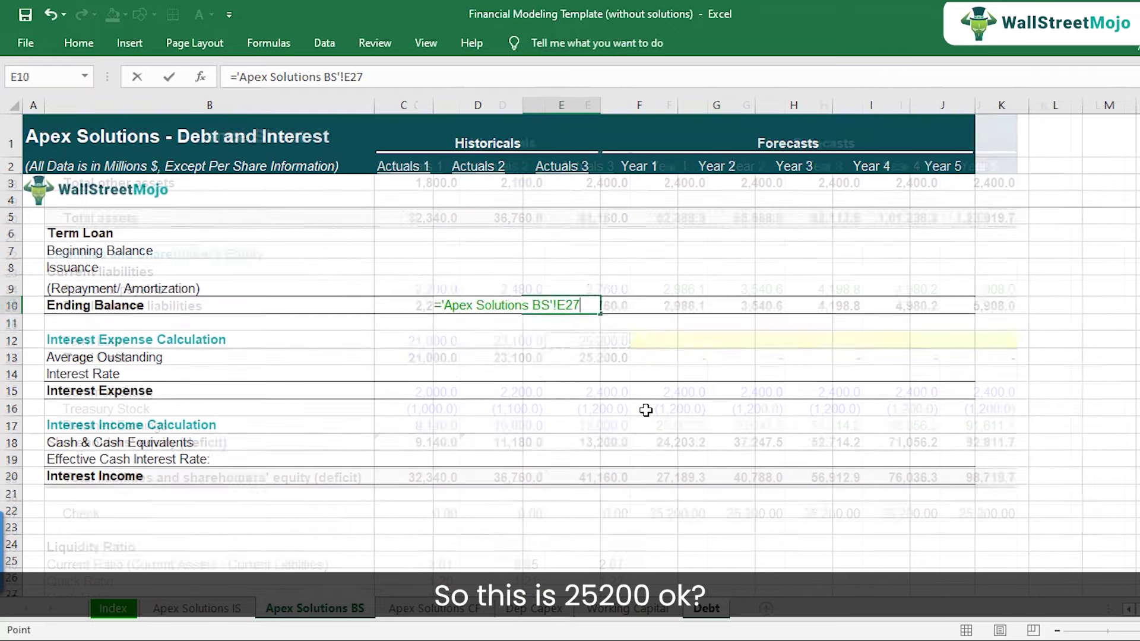
Step: Set the Year 1 Beginning Balance in F7 equal to the Actuals 3 Ending Balance with =E10
key(Up)
key(Up)
key(Up)
key(Up)
key(Right)
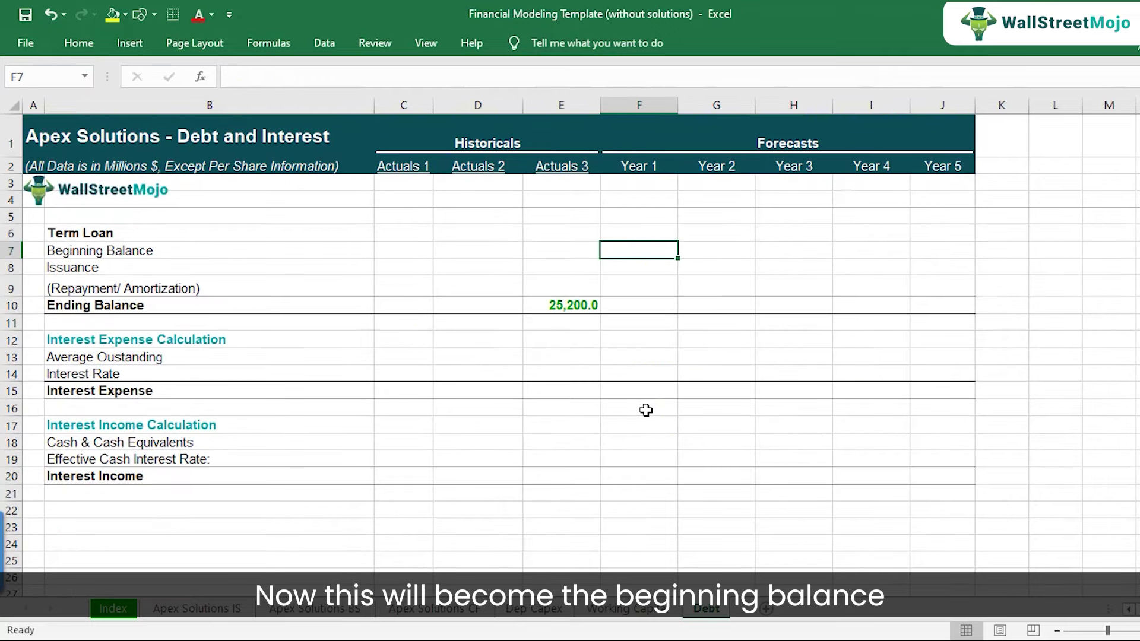
text(=)
key(Left)
key(Down)
key(Down)
key(Down)
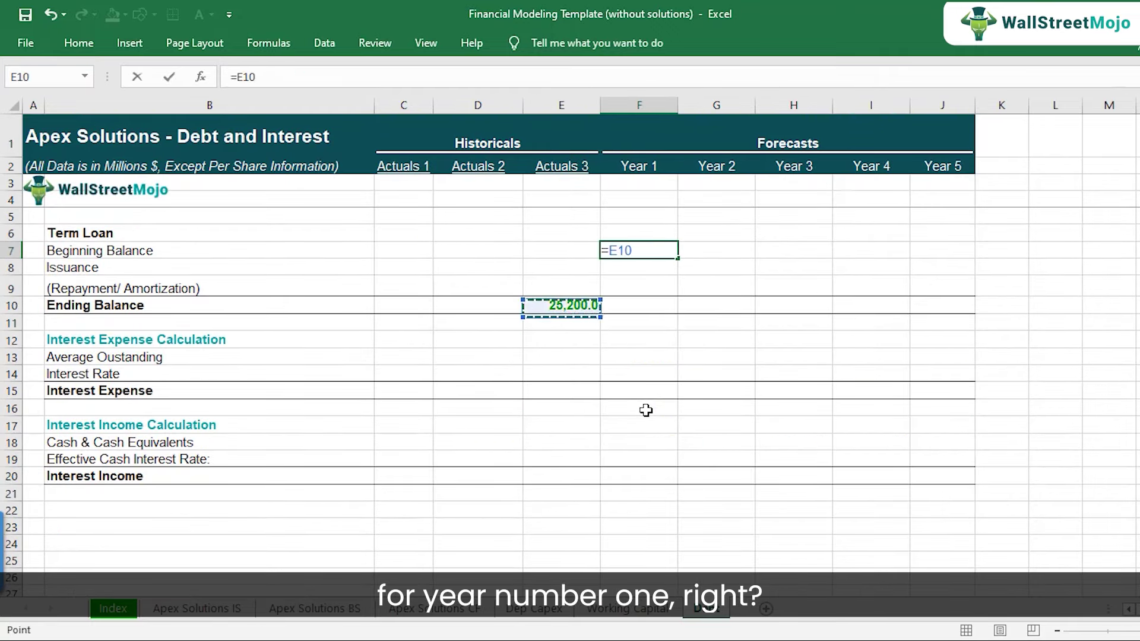
key(Return)
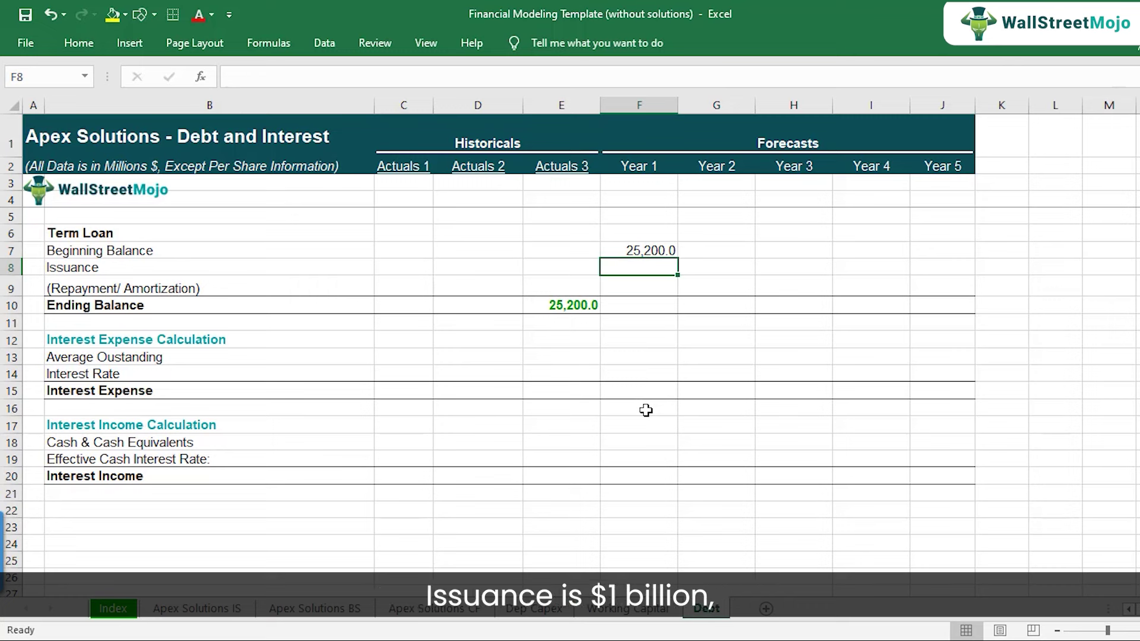
Step: Enter the Year 1 term loan Issuance as 1000 and the Repayment/Amortization as -2000
text(1000)
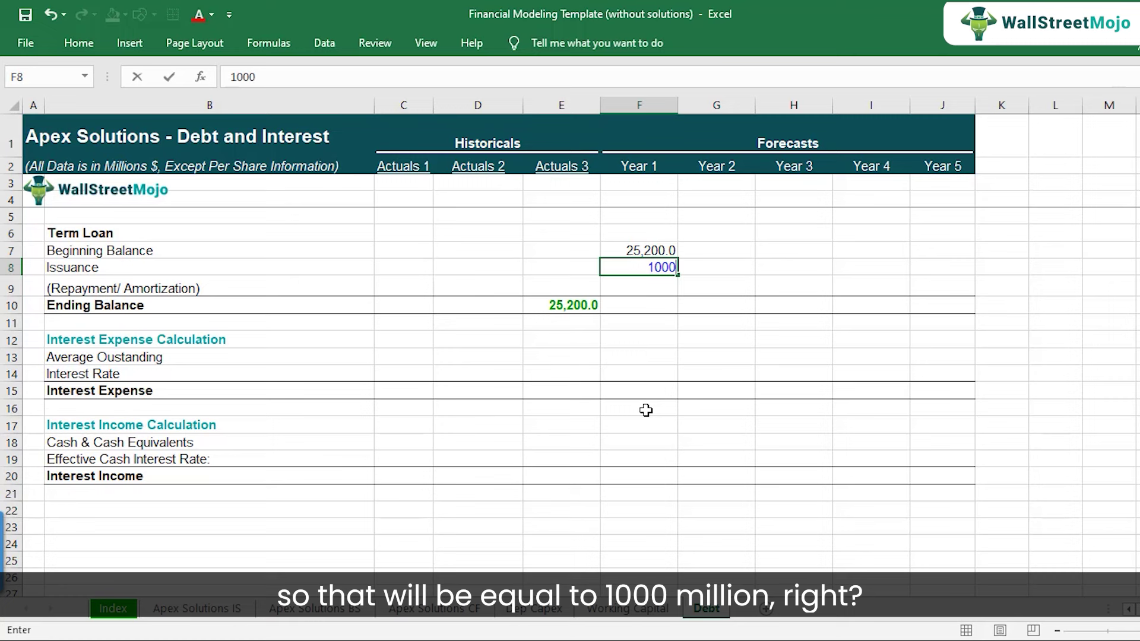
key(Return)
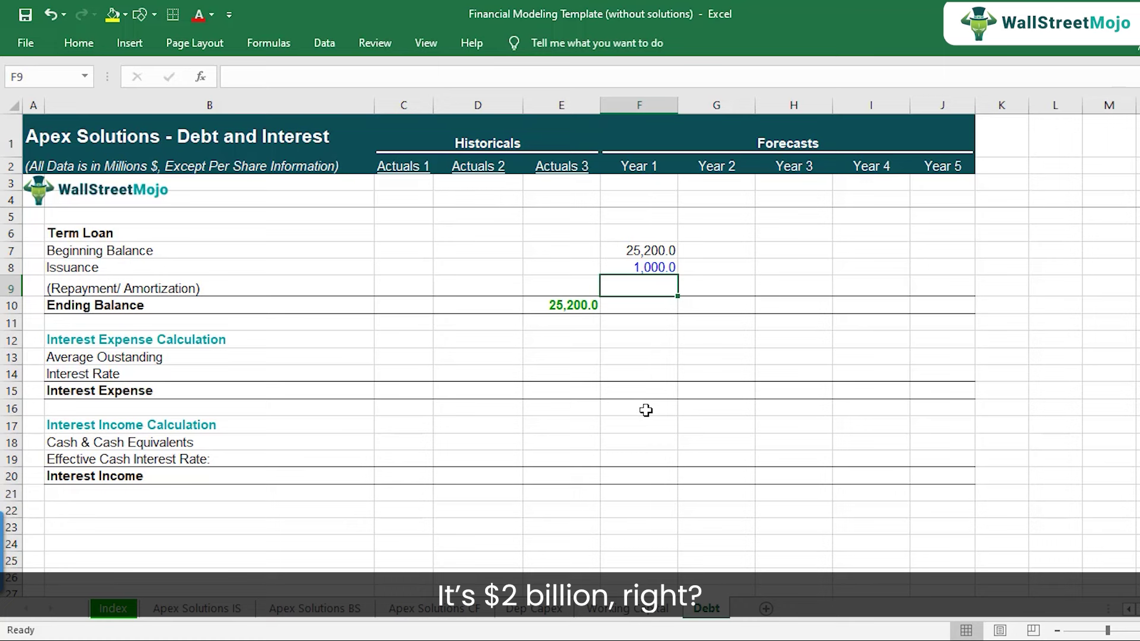
text(-)
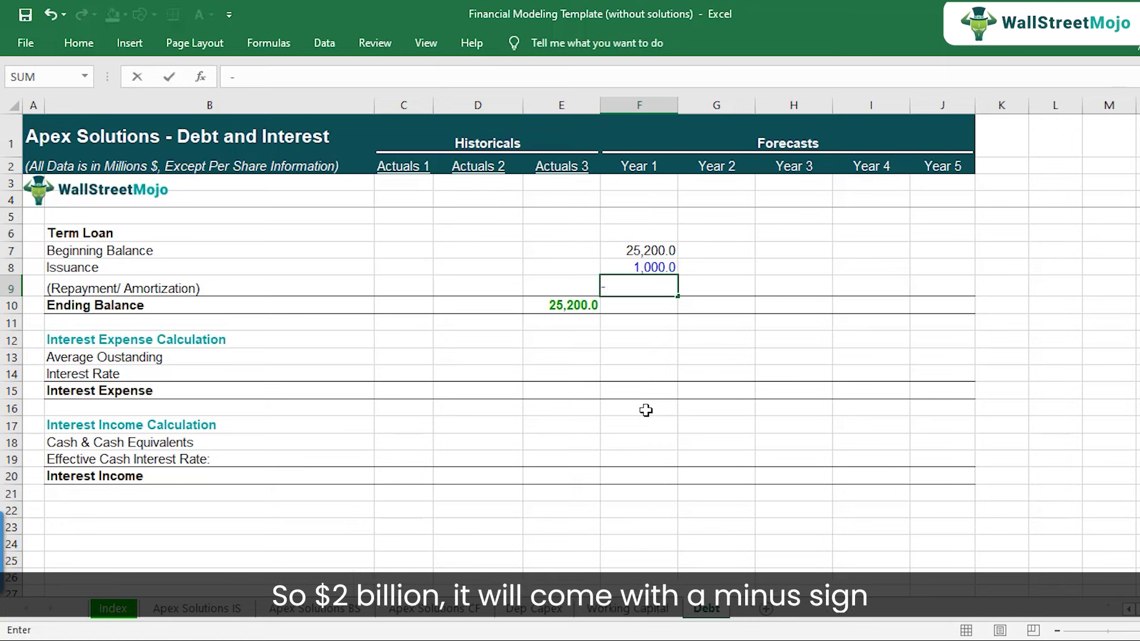
text(2000)
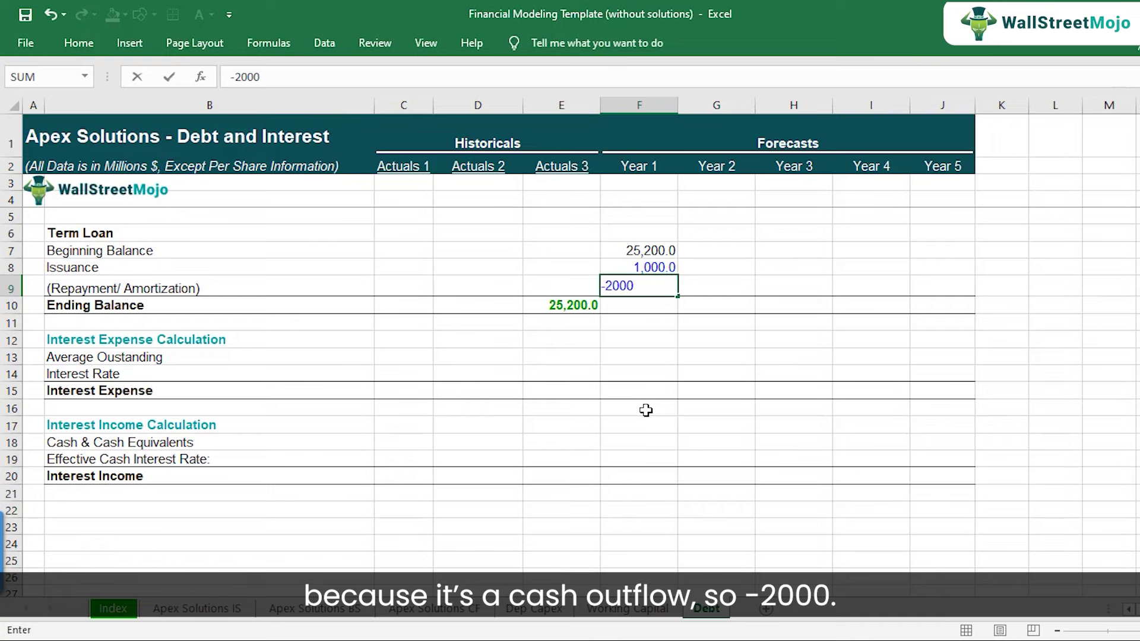
key(Return)
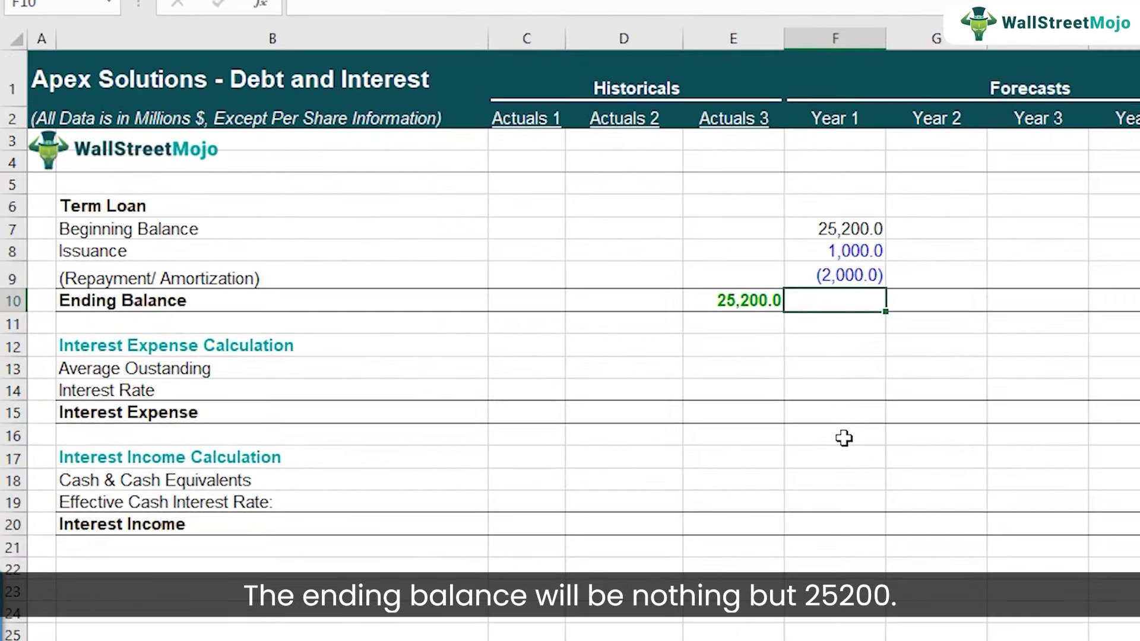
text(=)
key(Up)
key(Up)
key(Up)
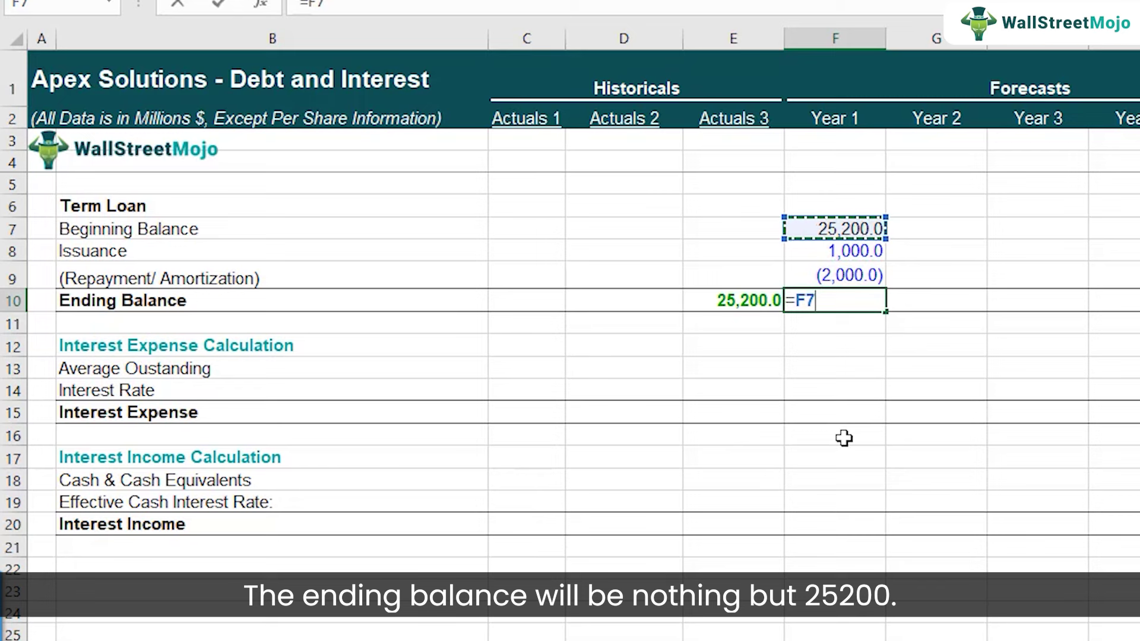
text(+)
key(Up)
key(Up)
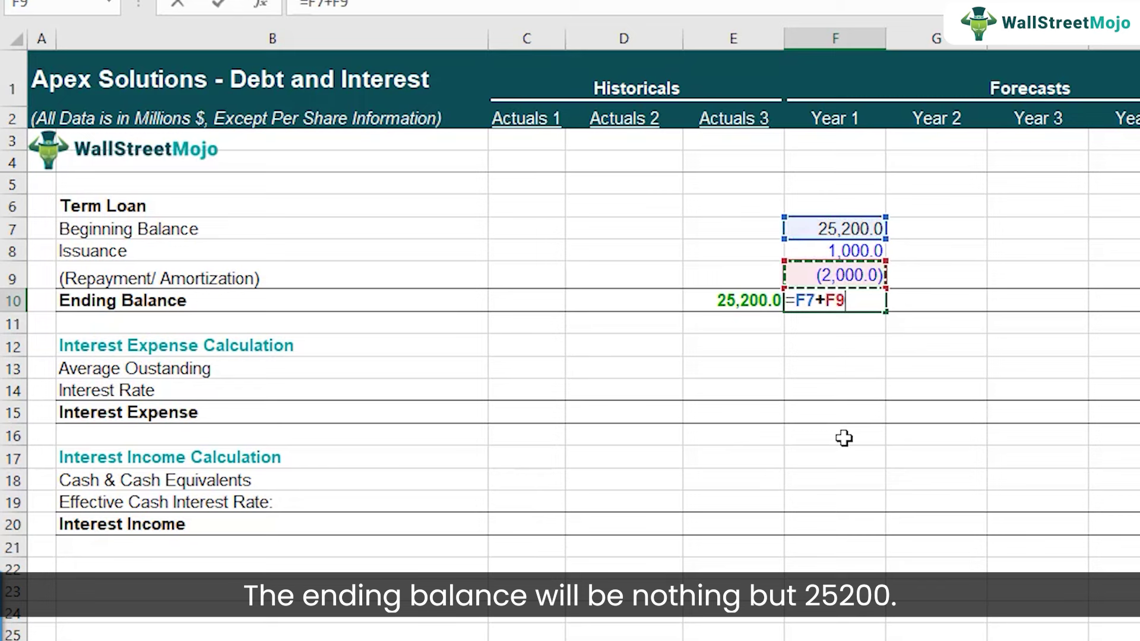
key(Escape)
Step: Calculate the Year 1 Ending Balance in F10 with =SUM(F7:F9)
text(=sum()
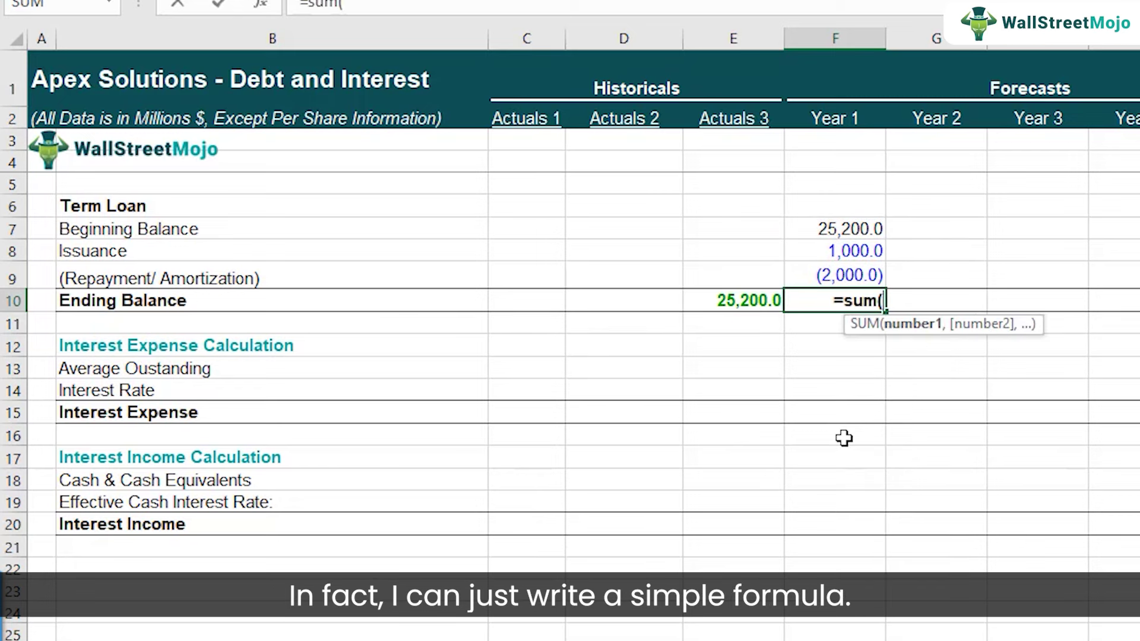
key(Up)
key(shift+Up)
key(shift+Up)
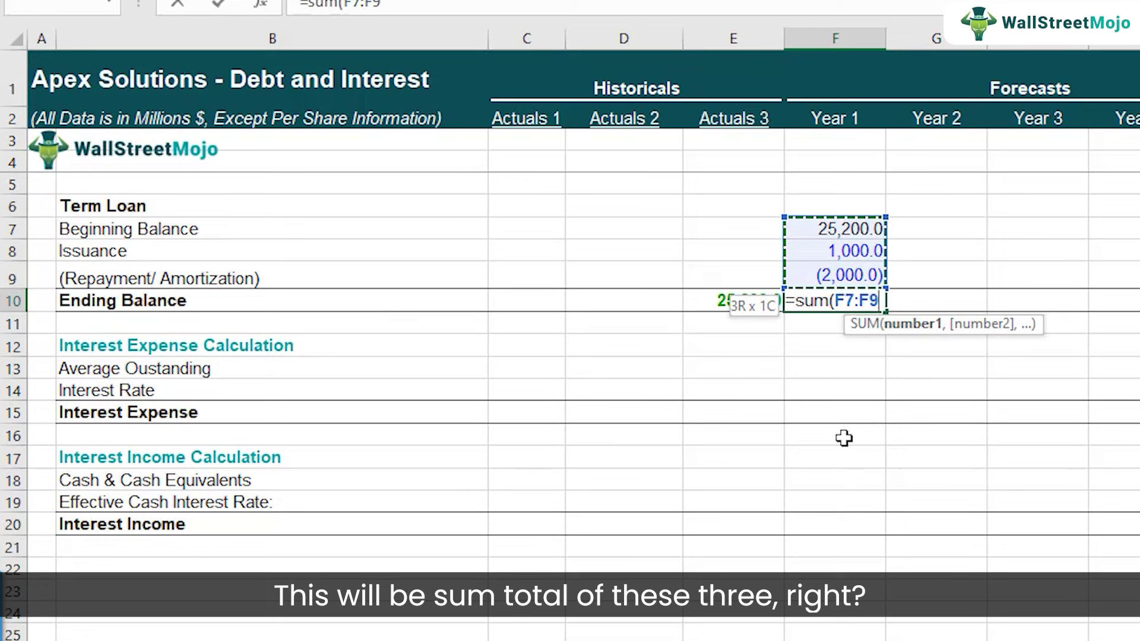
text())
key(Return)
key(Up)
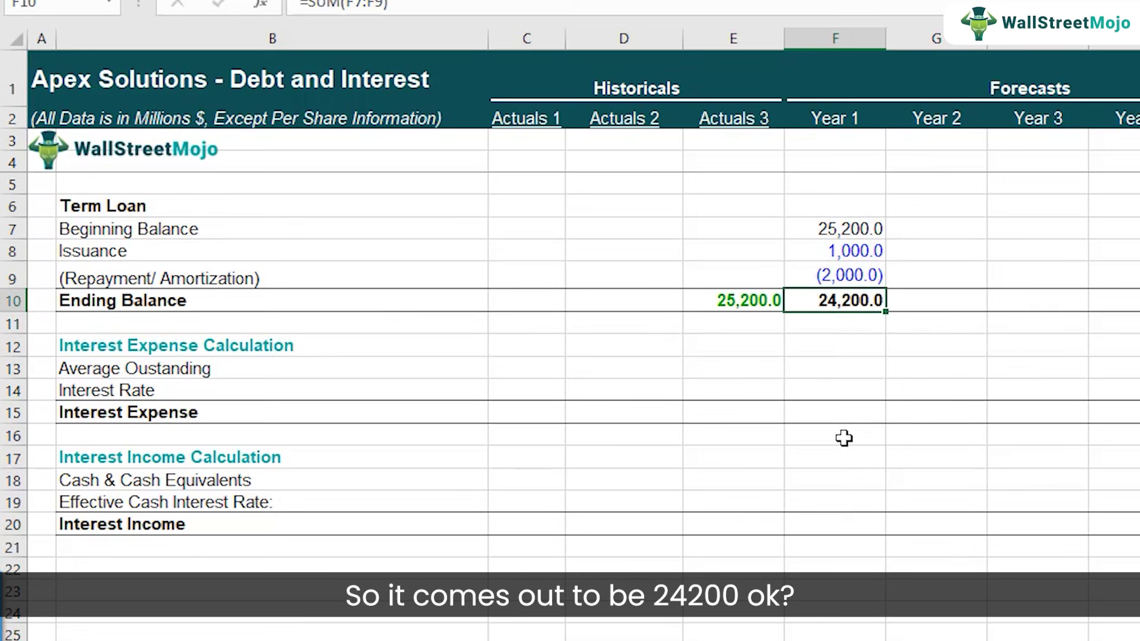
Step: Set the Year 2 Beginning Balance in G7 equal to the Year 1 Ending Balance with =F10
key(Up)
key(Up)
key(Up)
key(Right)
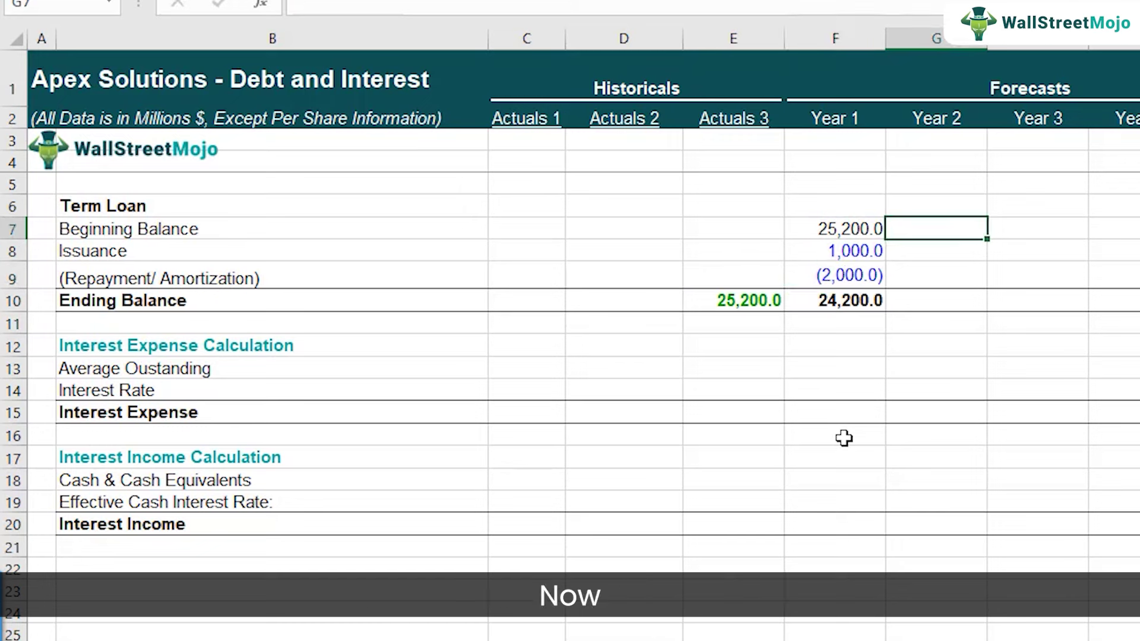
text(=)
key(Left)
key(Down)
key(Down)
key(Down)
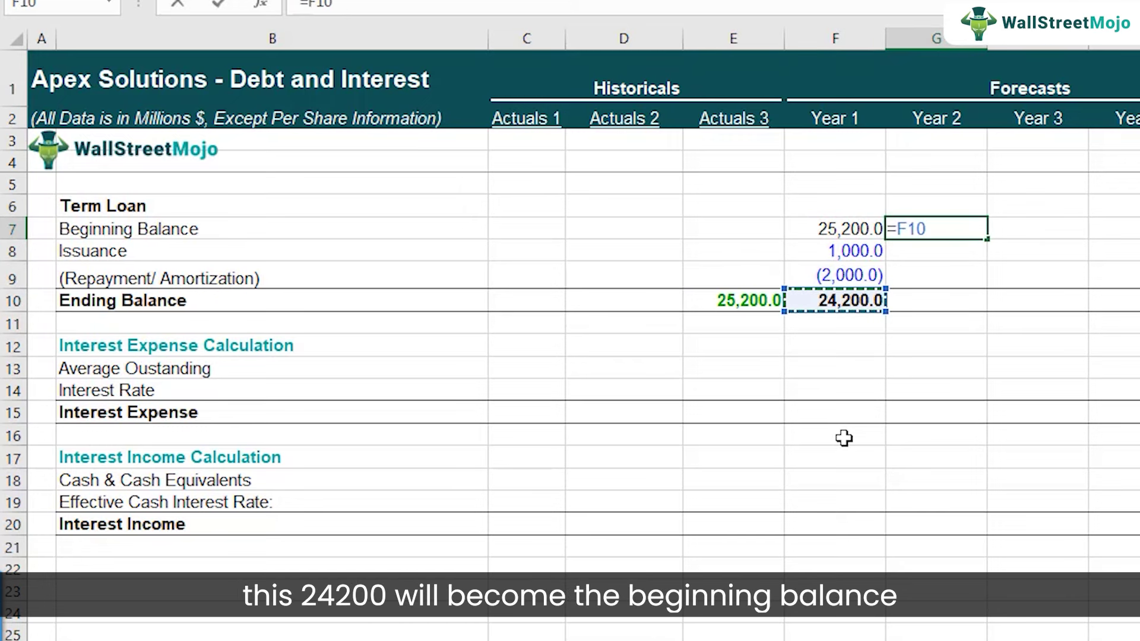
key(Return)
Step: Copy the Year 1 Issuance and Repayment values in F8:F9 to Year 2 in G8:G9
key(Left)
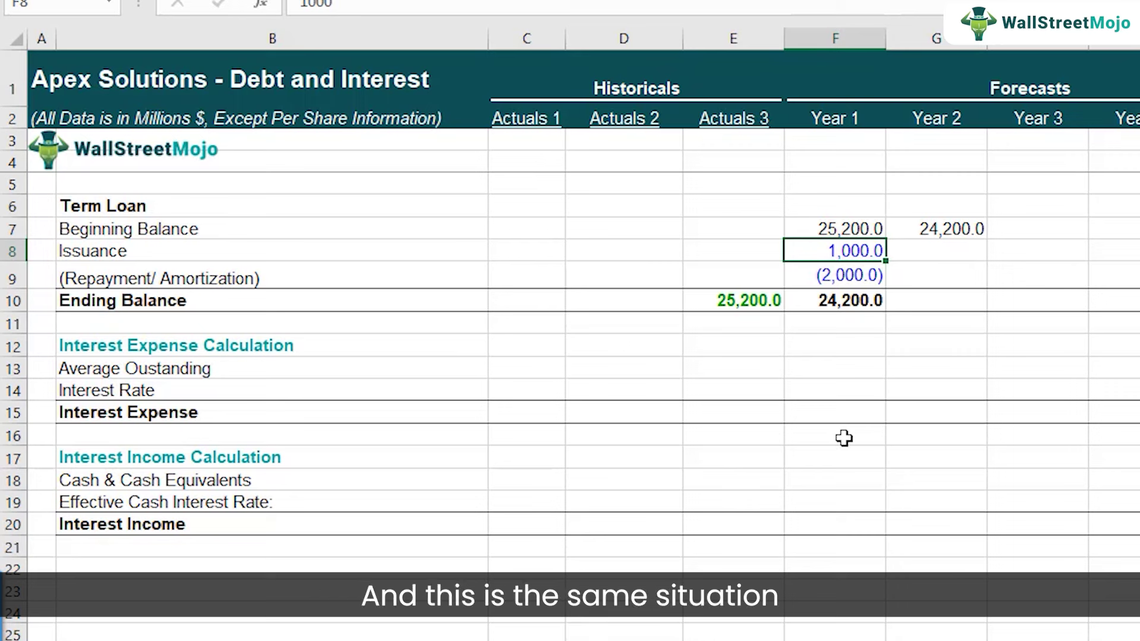
key(shift+Down)
key(ctrl+c)
key(Right)
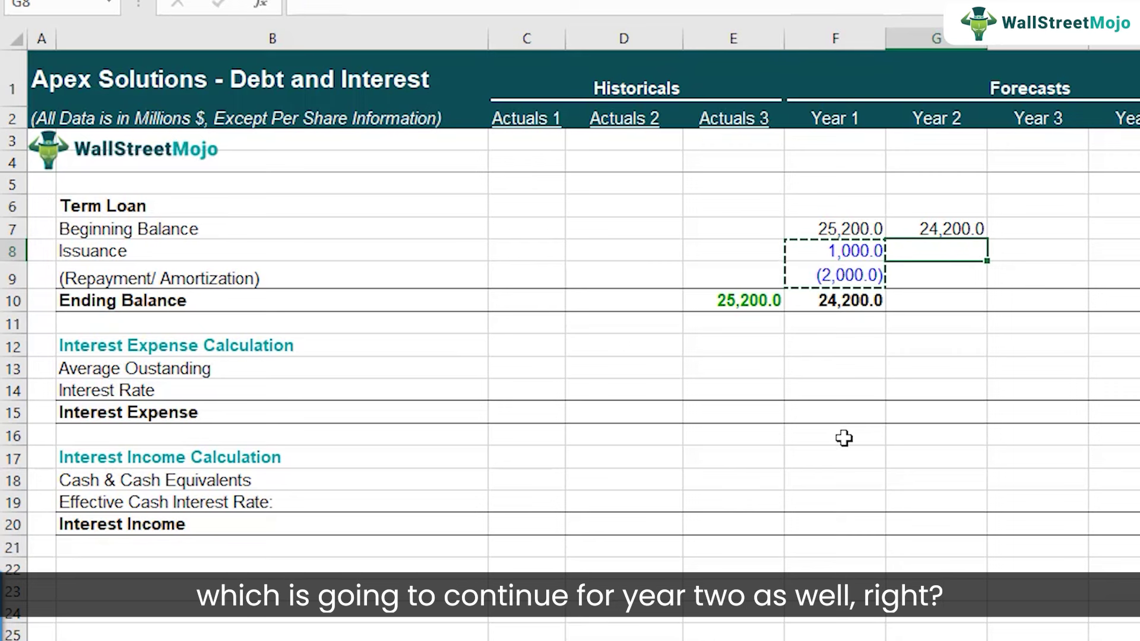
key(ctrl+v)
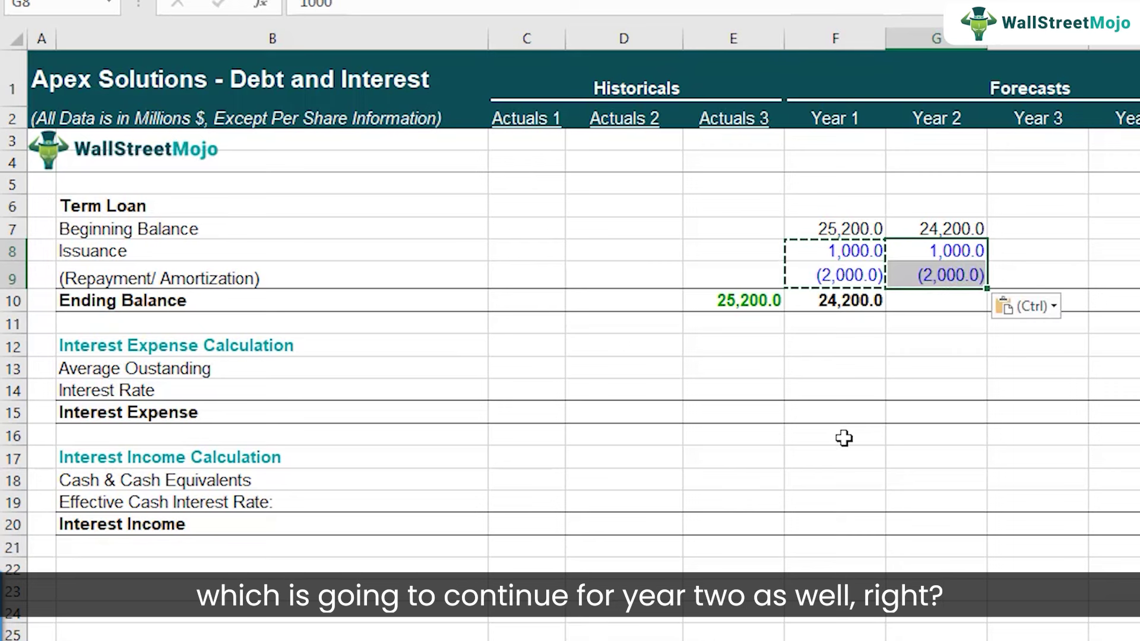
Step: Copy the Year 1 Ending Balance formula from F10 to Year 2 in G10 and check its summed range
key(Down)
key(Down)
key(Left)
key(F2)
key(Escape)
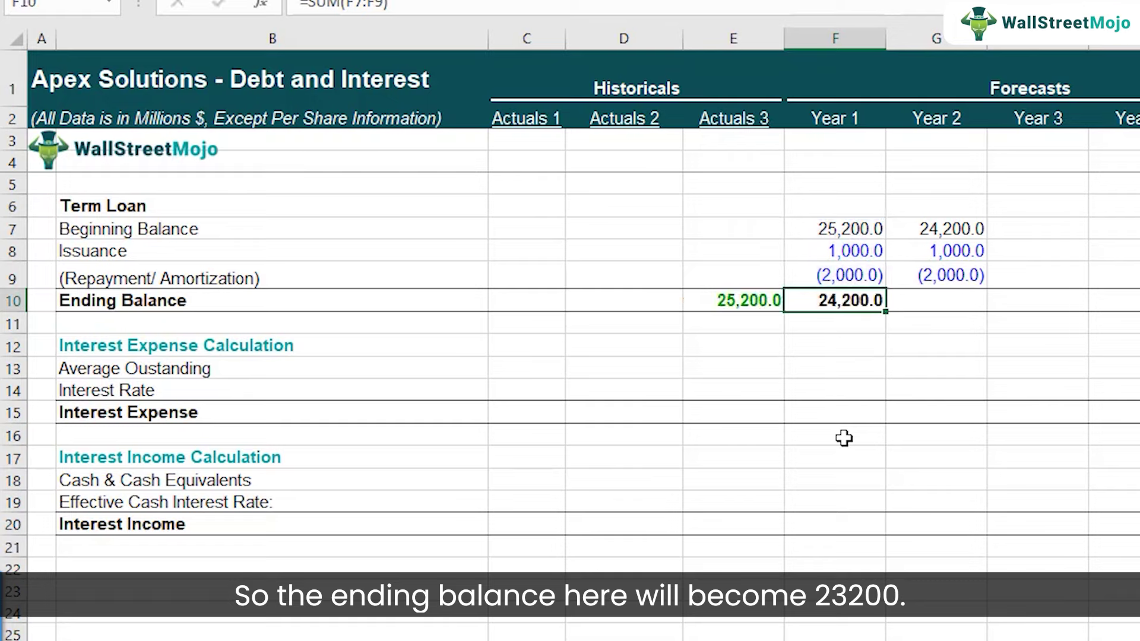
key(ctrl+c)
key(Right)
key(ctrl+v)
key(F2)
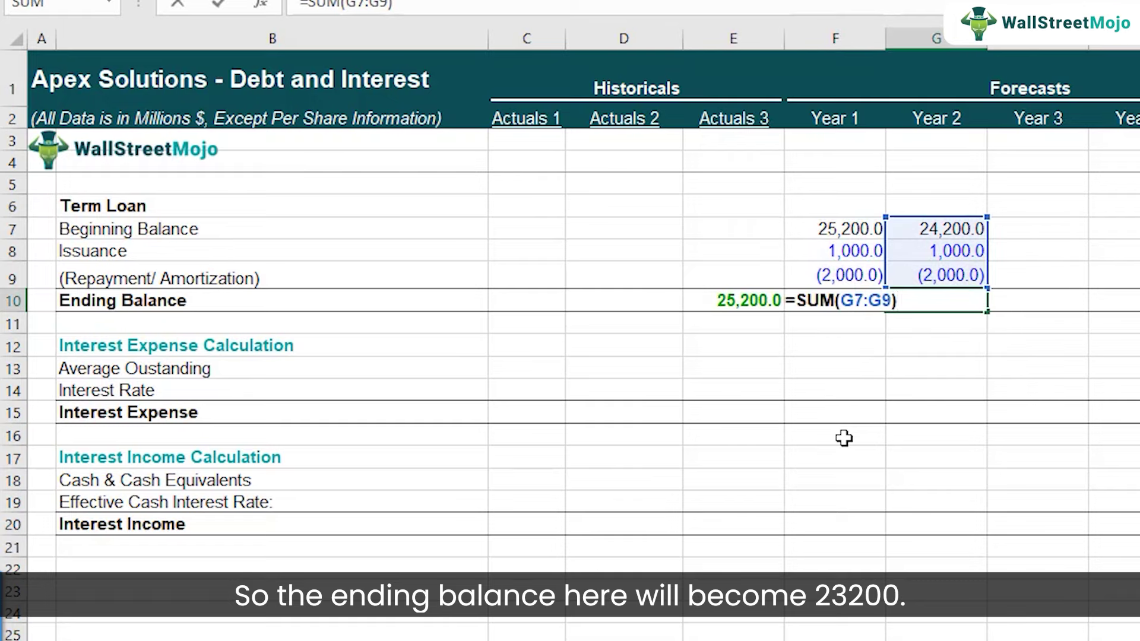
key(Escape)
key(F2)
key(Escape)
Step: Copy the Year 2 term loan block G7:G10 across to Years 3 to 5
key(Up)
key(Up)
key(Up)
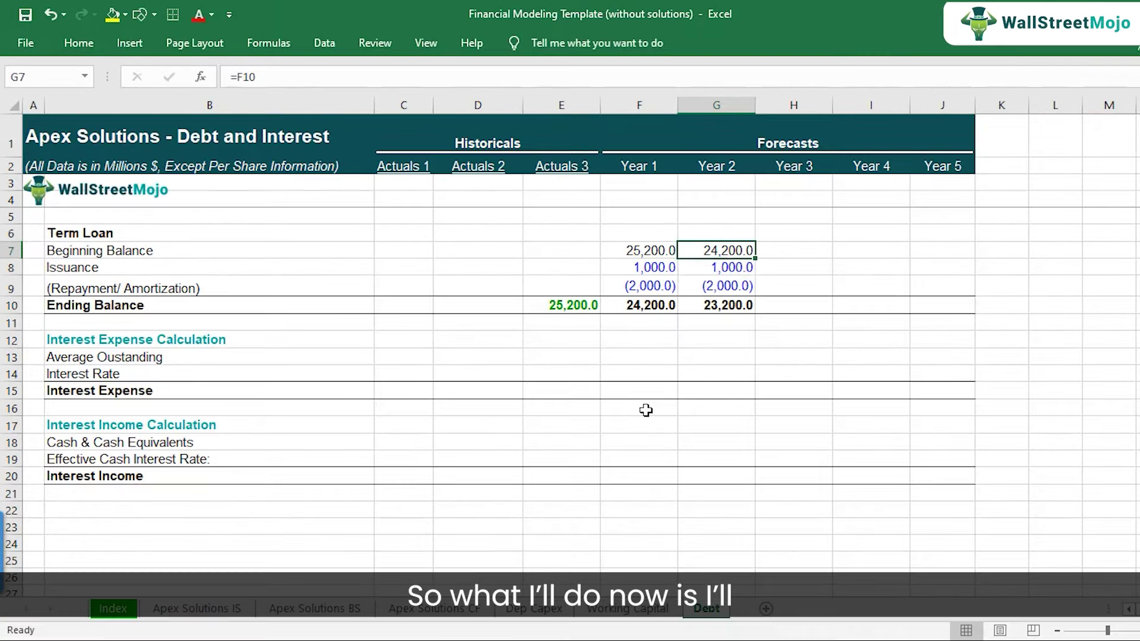
key(shift+Down)
key(shift+Down)
key(shift+Down)
key(ctrl+c)
key(shift+Right)
key(shift+Right)
key(shift+Right)
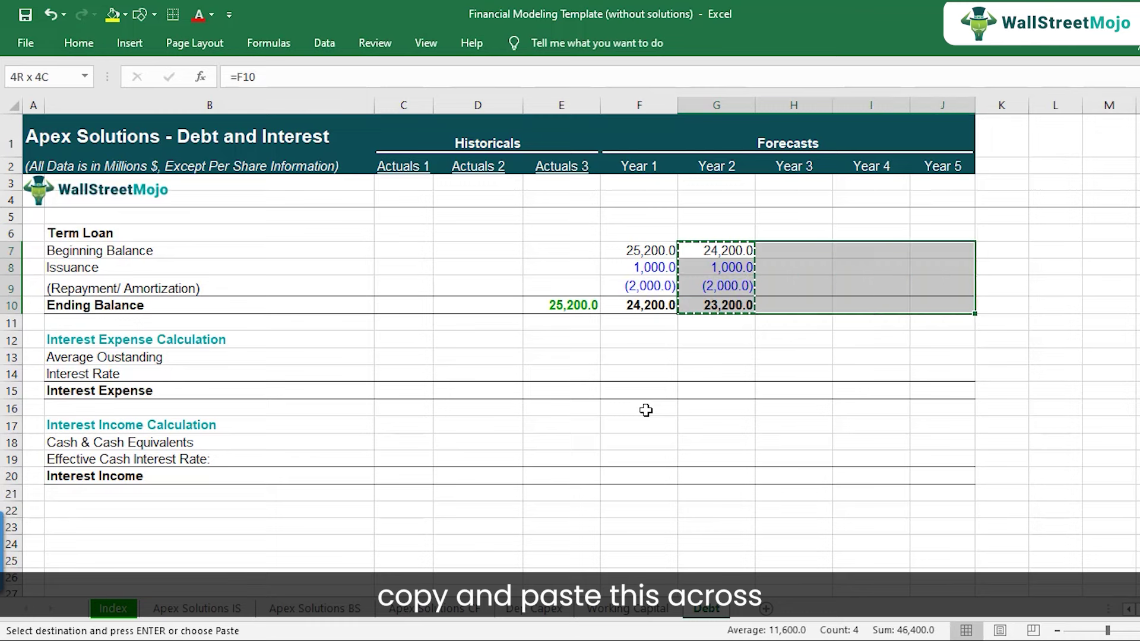
key(ctrl+v)
key(Down)
key(Right)
key(Right)
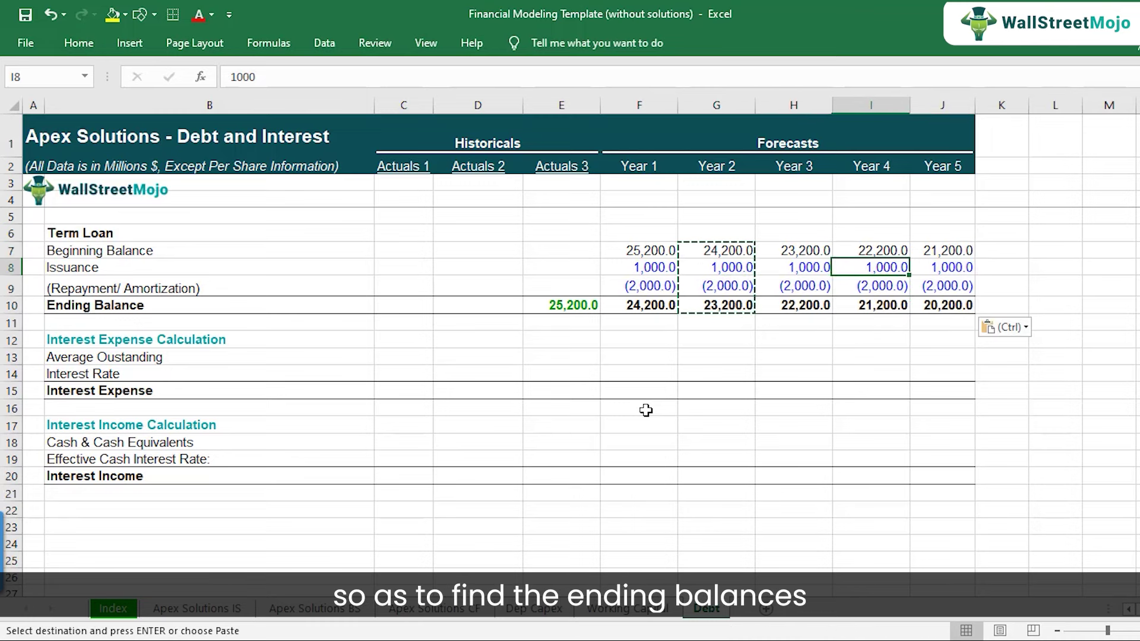
key(Down)
key(Down)
key(Escape)
Step: Examine the term loan Ending Balance row and its formulas from Actuals 3 through Year 5
key(Right)
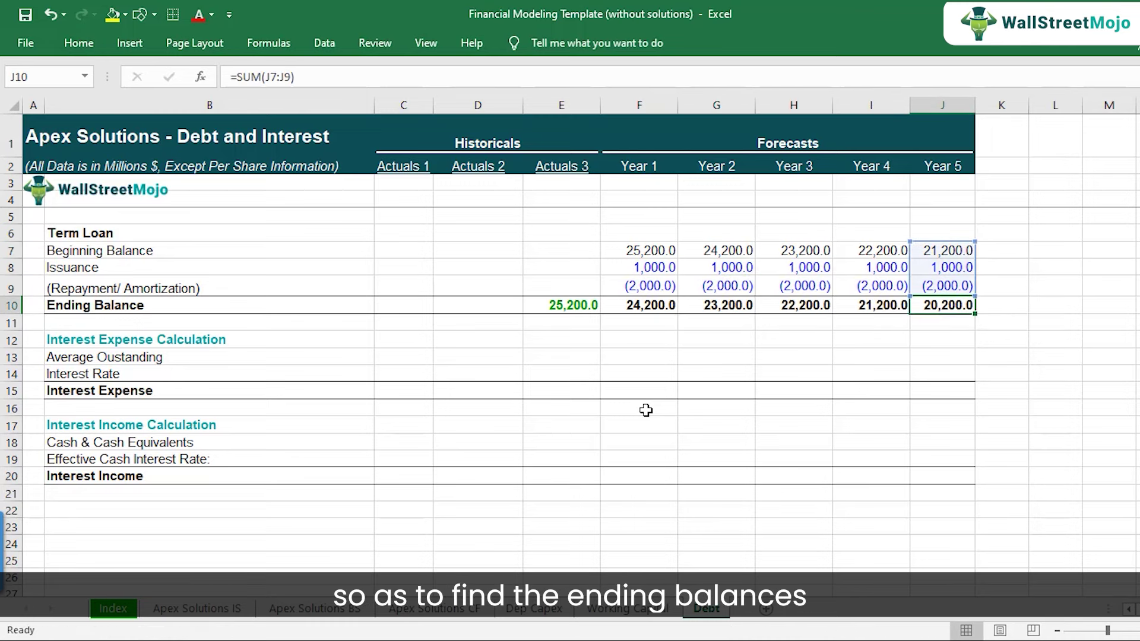
key(Left)
key(Left)
key(Left)
key(Left)
key(Left)
key(Right)
key(Right)
key(Right)
key(Right)
key(Right)
key(Left)
key(Left)
key(Left)
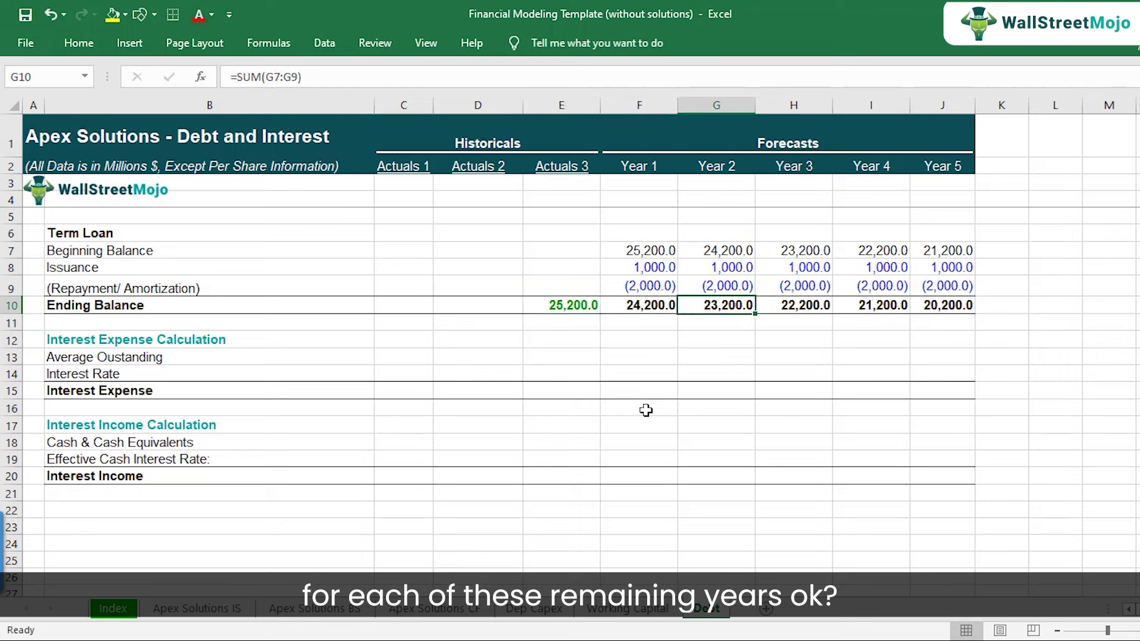
key(Left)
key(Left)
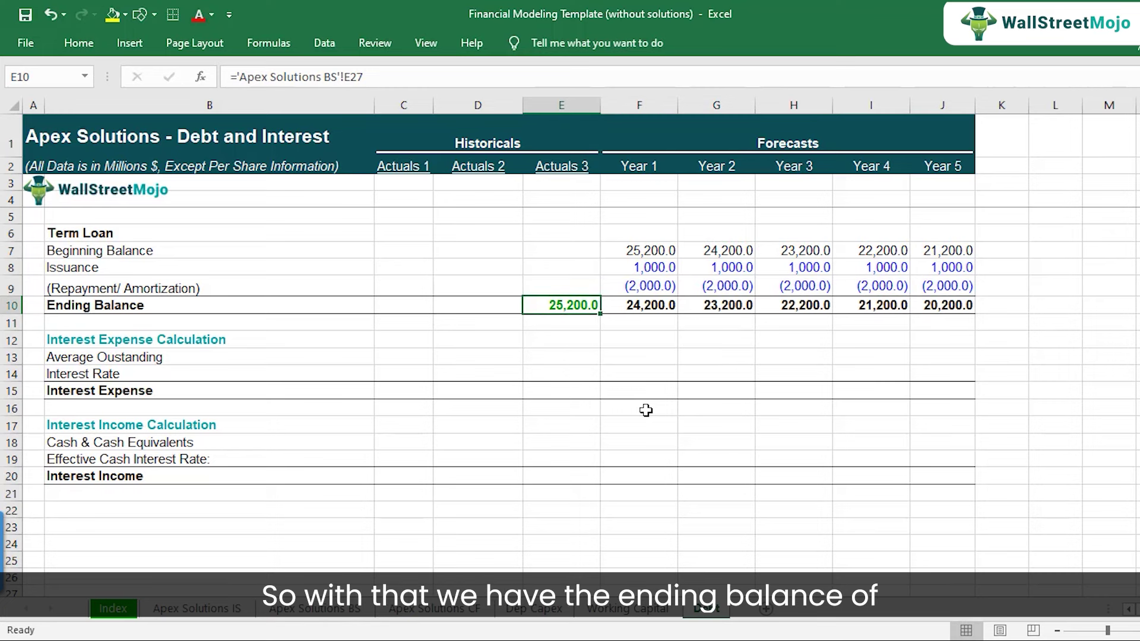
key(Right)
key(Right)
key(Right)
key(Right)
key(Right)
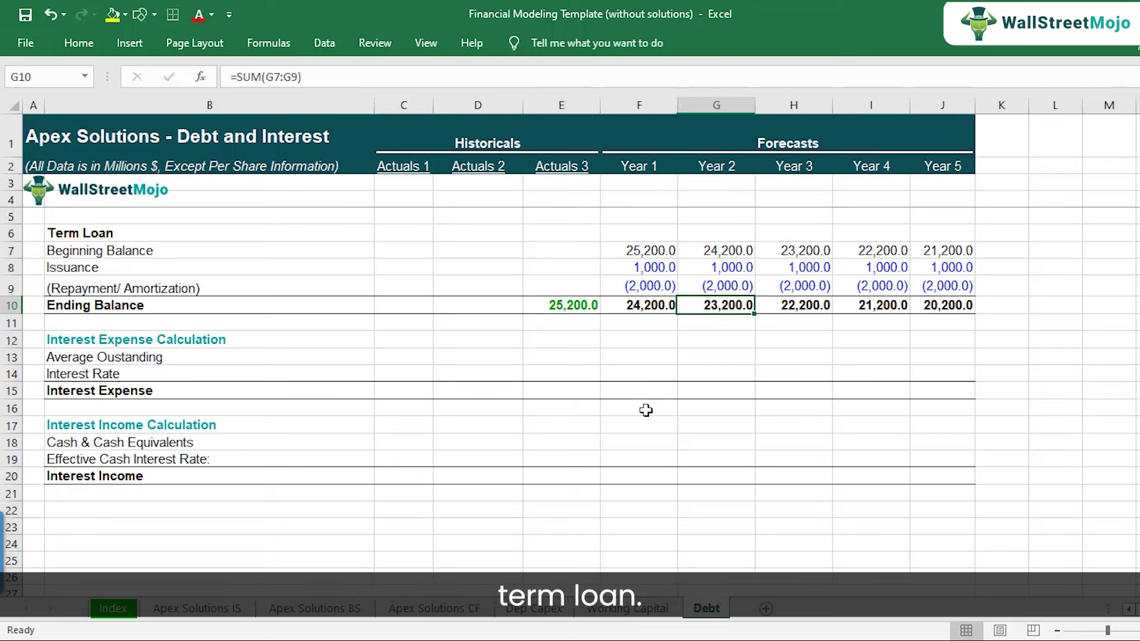
key(Left)
key(Left)
key(Left)
key(Left)
key(Left)
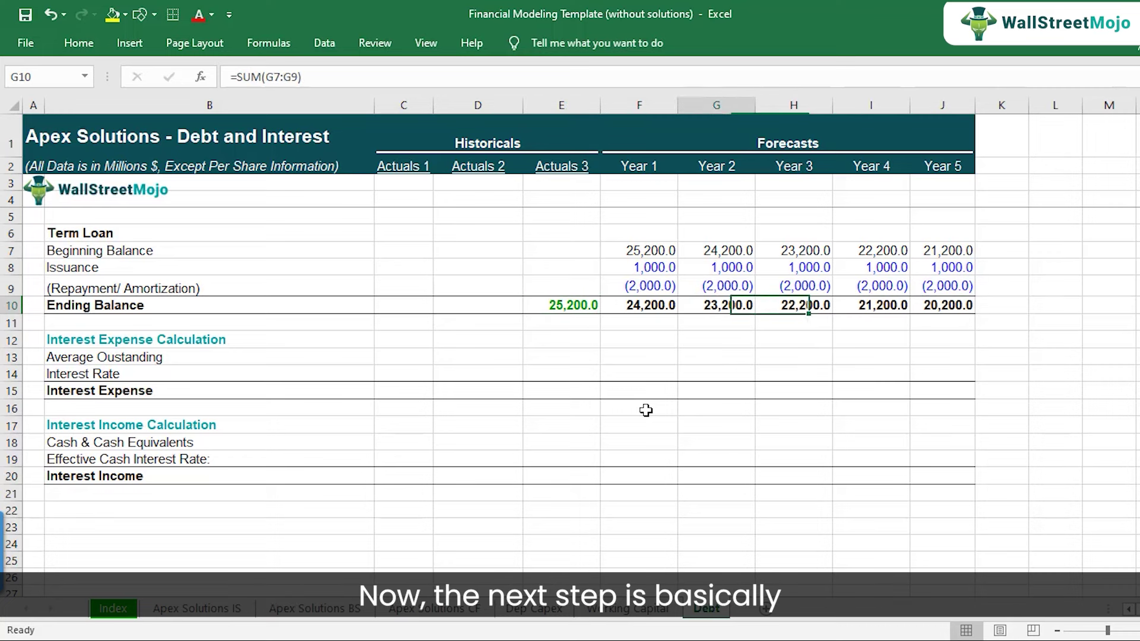
Step: Examine the Actuals 3 and Year 1 term loan Ending Balance cells E10 and F10 alongside the empty Average Outstanding row
key(Down)
key(Down)
key(Down)
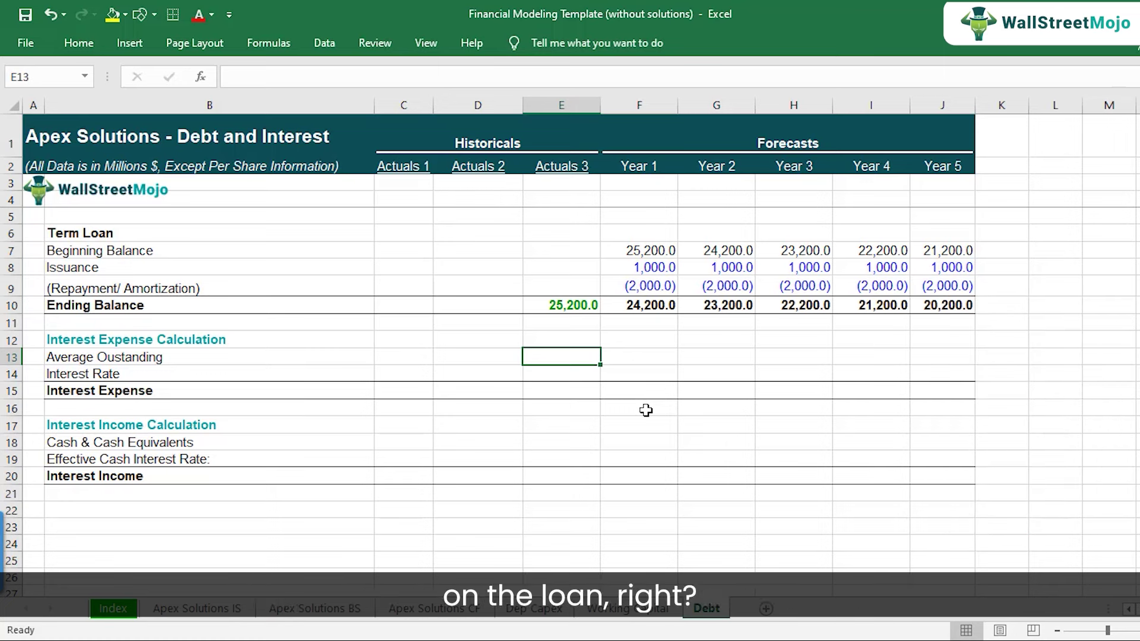
key(Up)
key(Up)
key(Up)
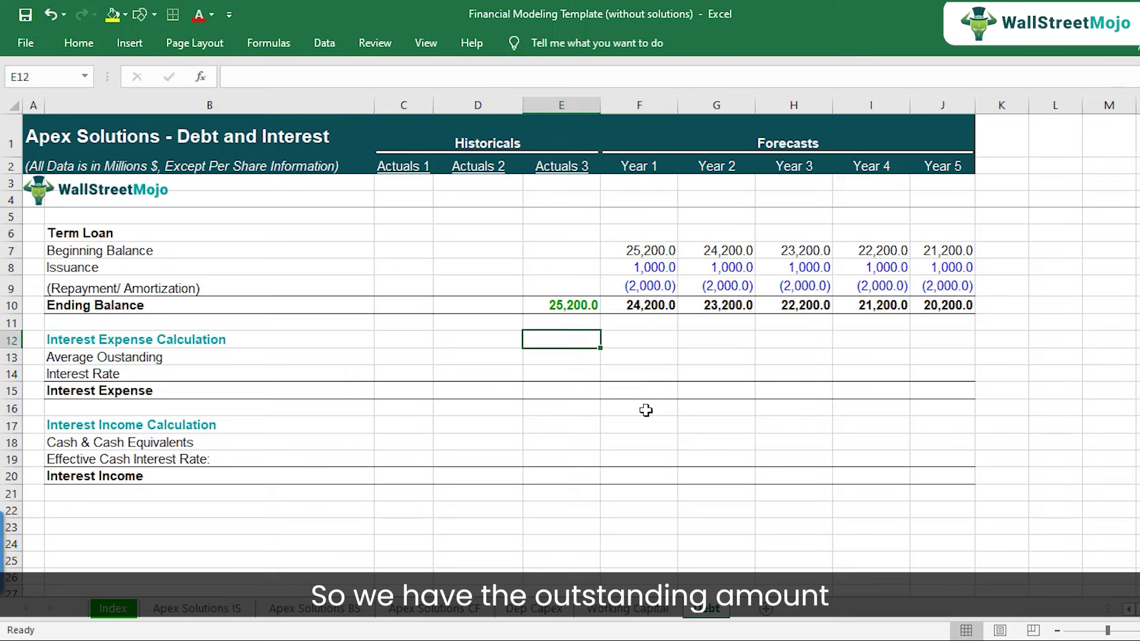
key(F2)
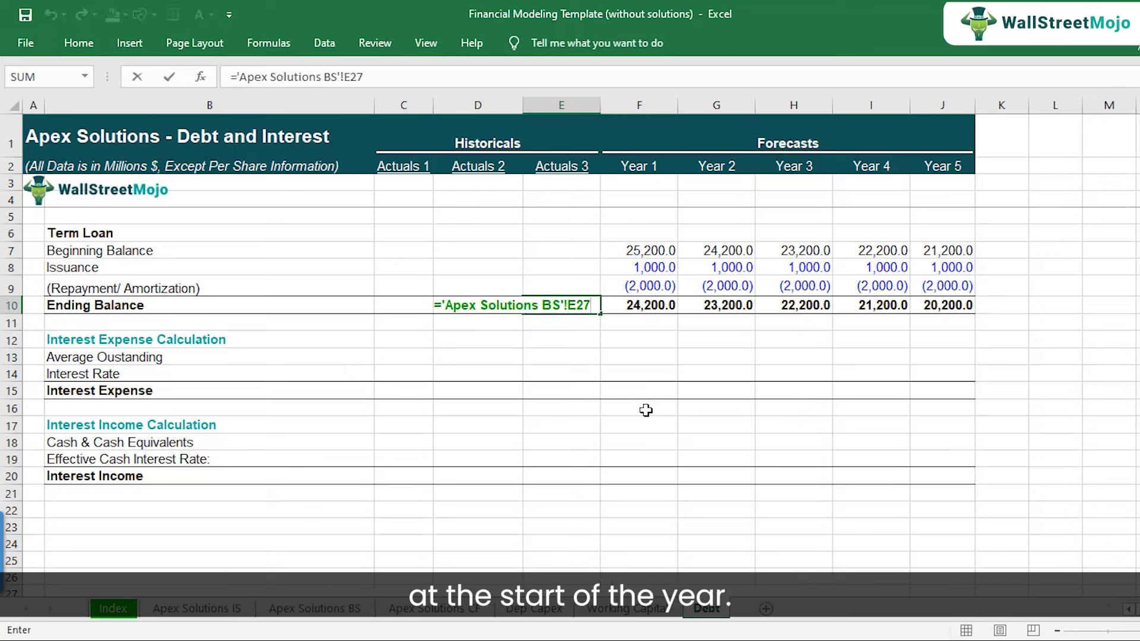
key(Escape)
key(Right)
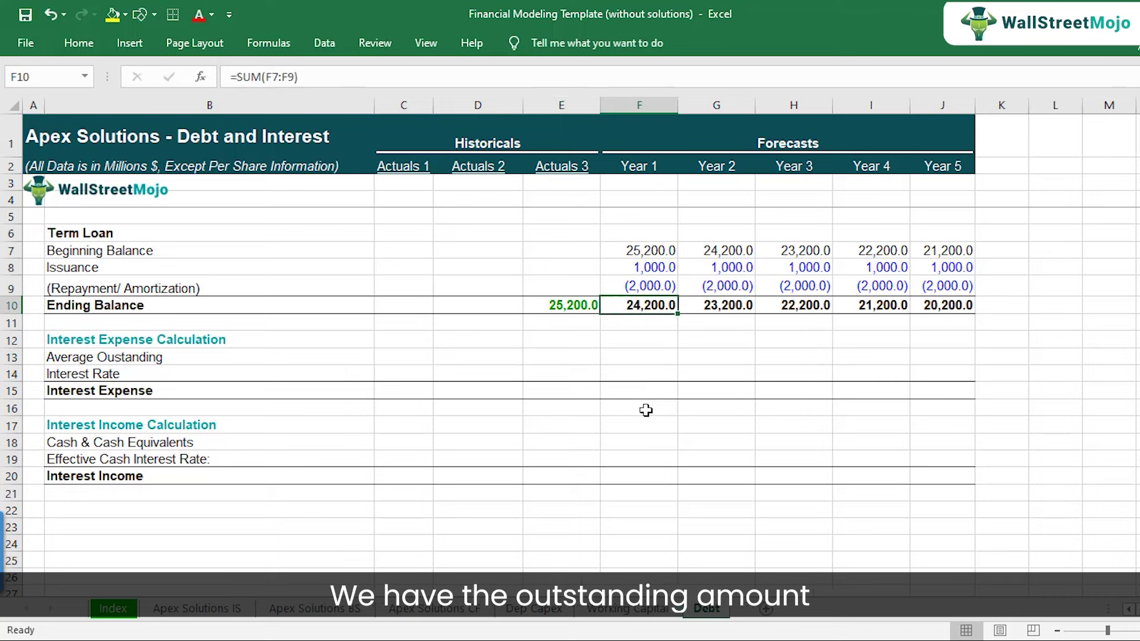
key(F2)
key(Escape)
key(Left)
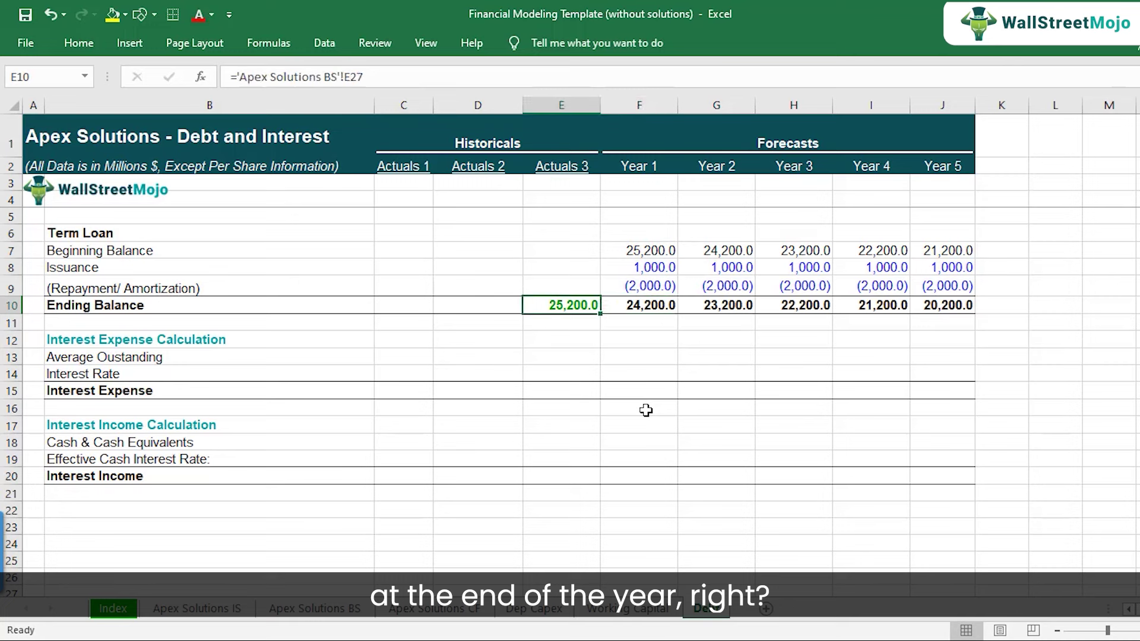
key(Down)
key(Down)
key(Down)
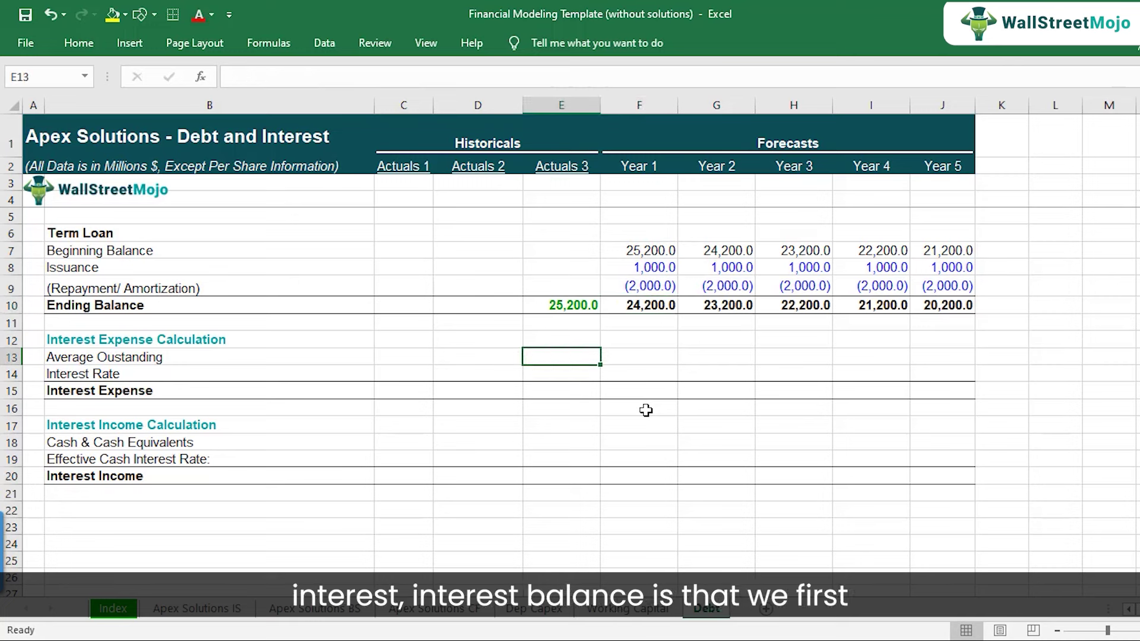
key(Right)
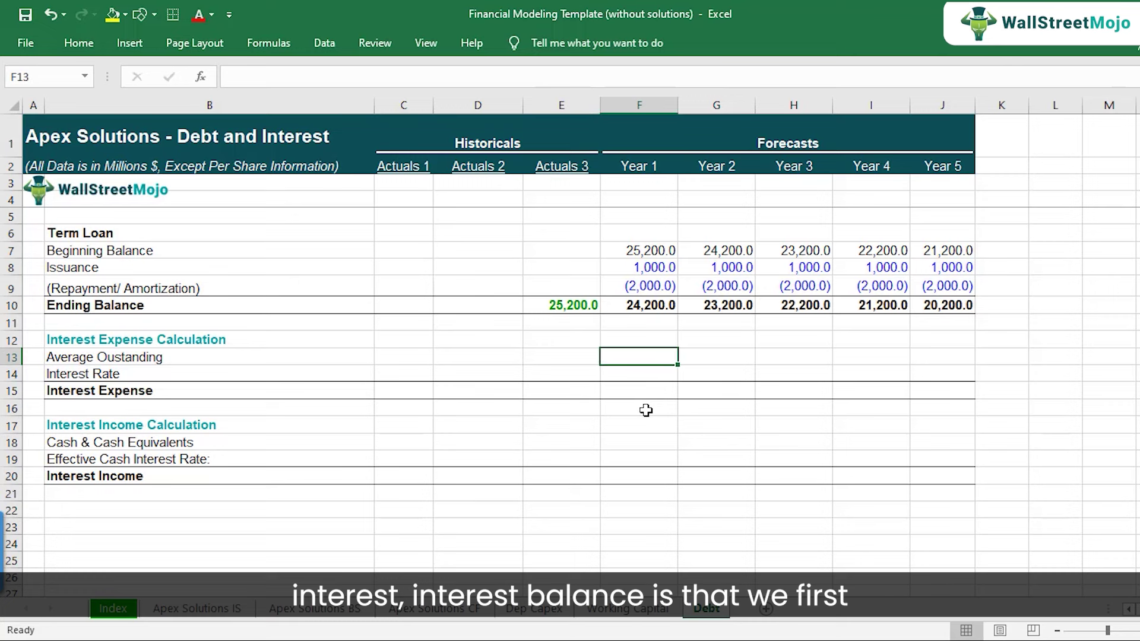
key(Up)
key(Up)
key(Up)
key(shift+Left)
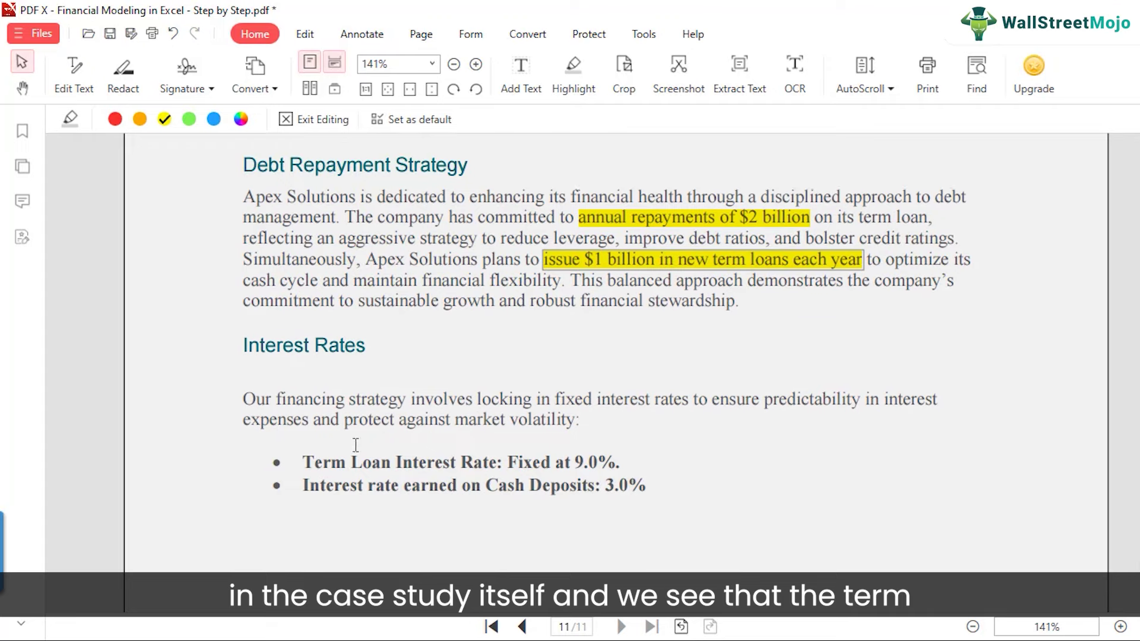
Step: Look up the fixed term loan interest rate in the Interest Rates section of the case study PDF
scroll(360, 445, down, 2)
click(563, 410)
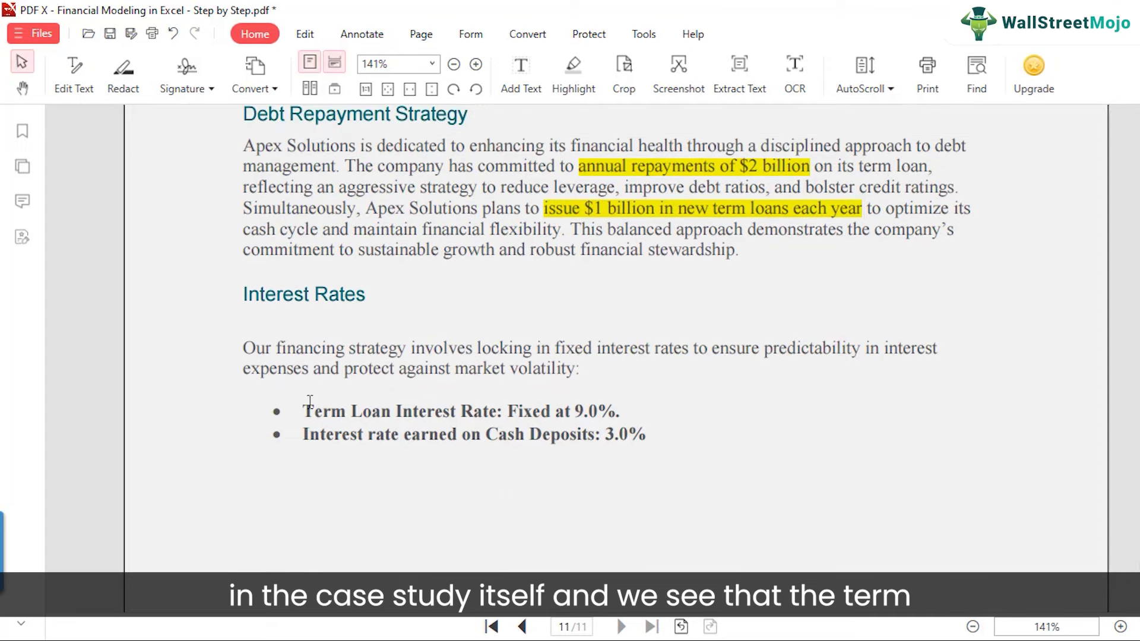
drag(576, 411, 612, 413)
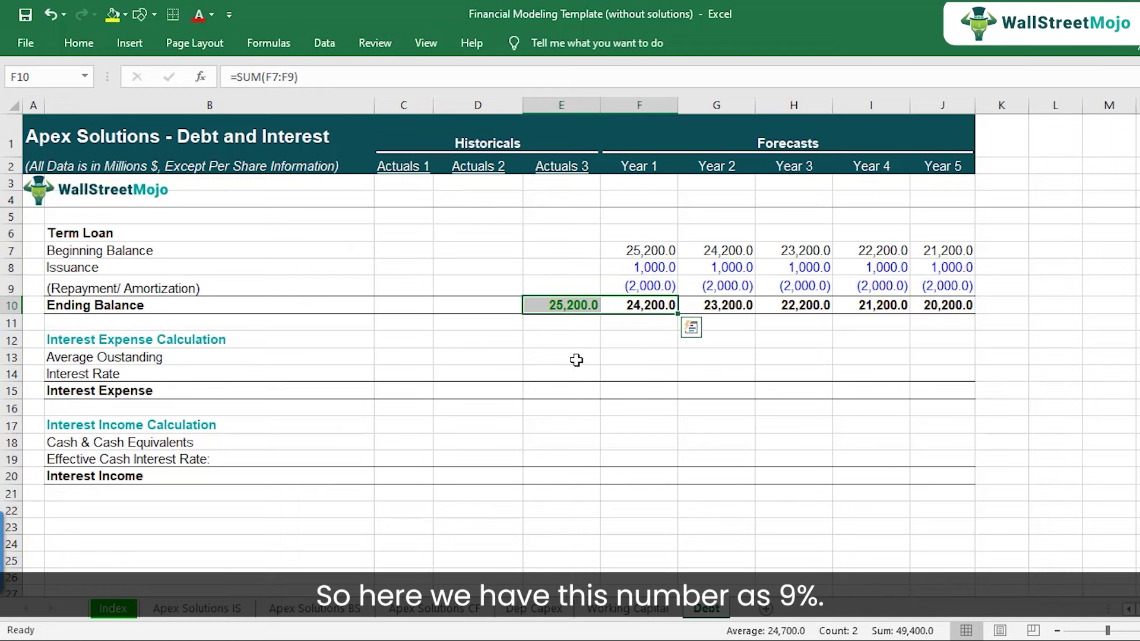
Step: Enter 9% as the Year 1 term loan Interest Rate in F14 of the Debt sheet
click(635, 373)
text(9%)
key(Return)
Step: Copy the Year 1 Interest Rate from F14 across to Years 2 to 5 in G14:J14
key(Up)
key(ctrl+c)
key(shift+Right)
key(shift+Right)
key(shift+Right)
key(shift+Right)
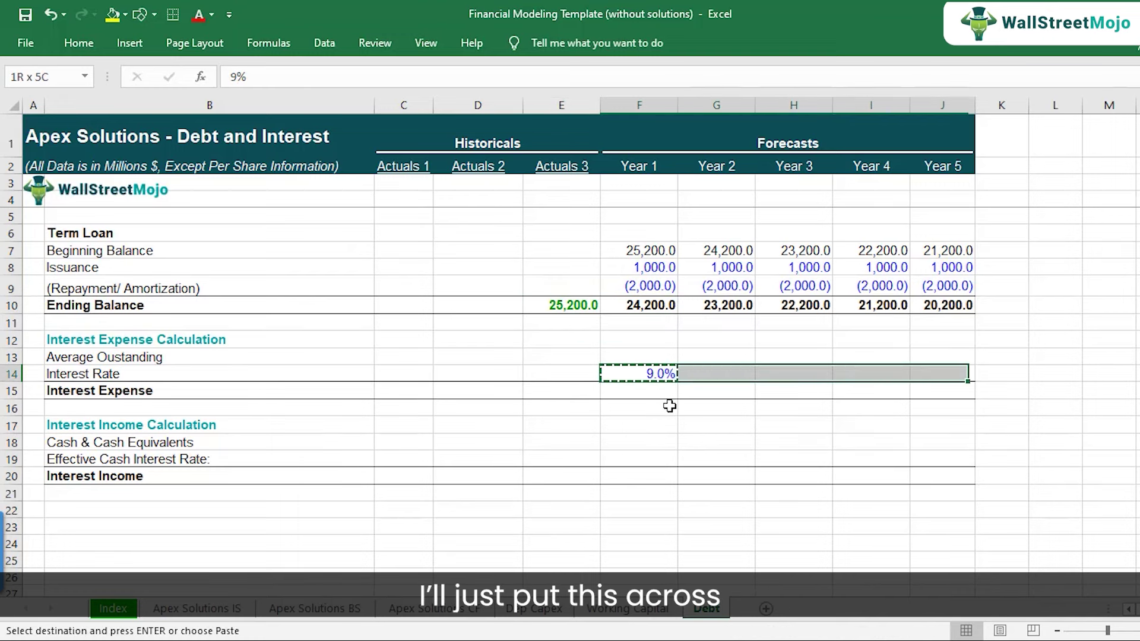
key(ctrl+v)
Step: Check the Interest Rate entries in row 14 across the forecast years
key(shift+Left)
key(shift+Left)
key(shift+Left)
key(shift+Left)
key(F2)
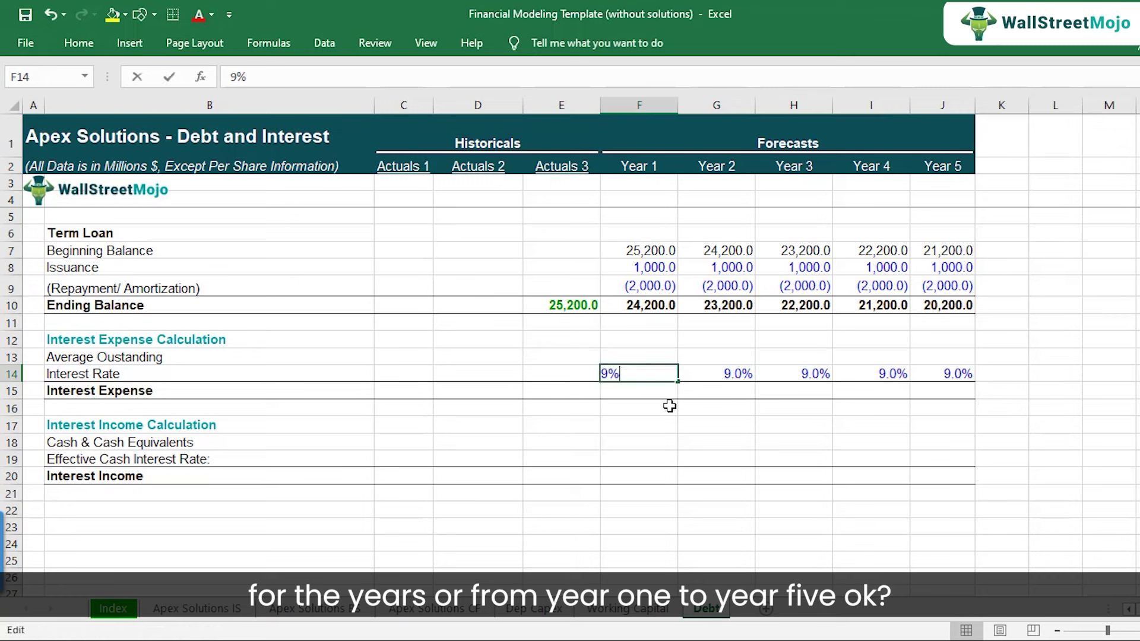
key(Tab)
key(Right)
key(Right)
key(Left)
key(Left)
key(Left)
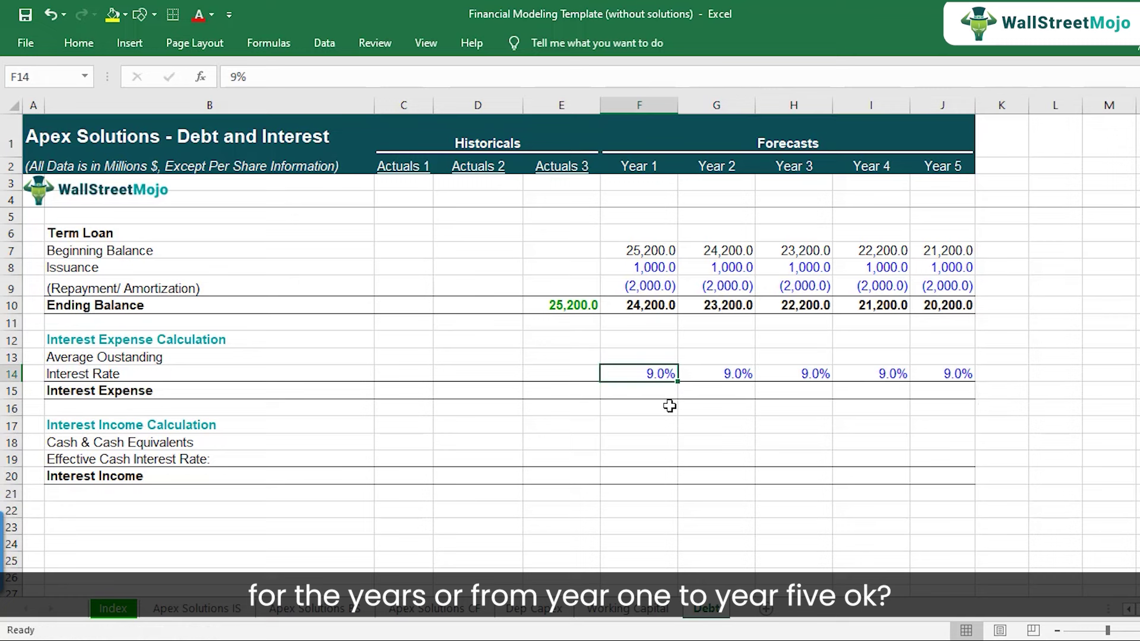
Step: Calculate the Year 1 Average Outstanding in F13 with =AVERAGE(E10:F10), using the Actuals 3 and Year 1 ending balances
key(Up)
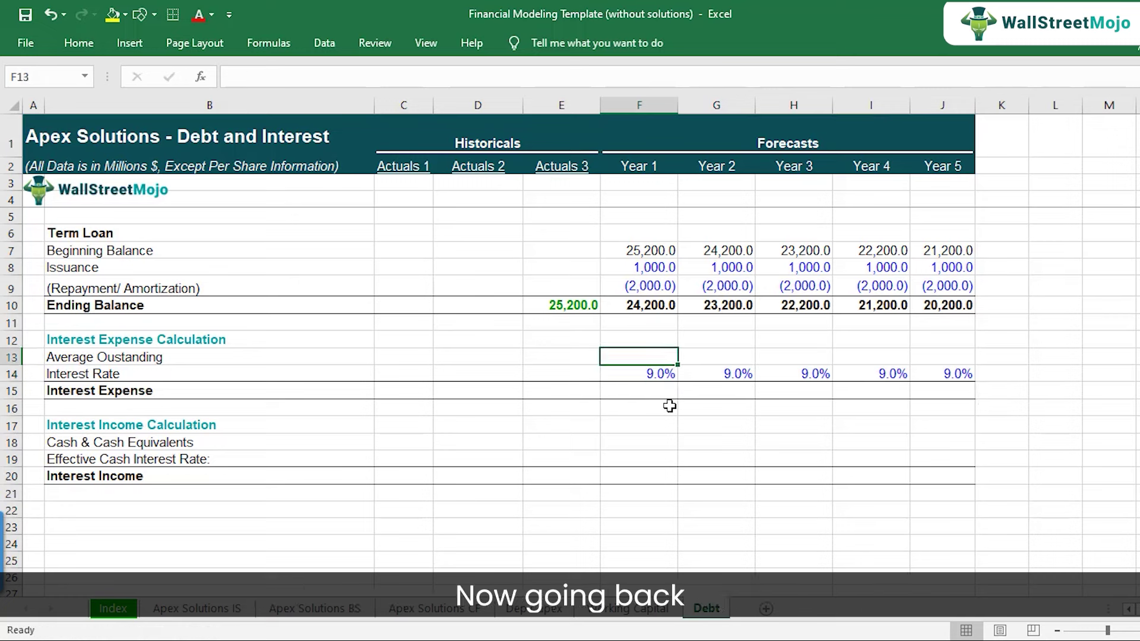
text(=a)
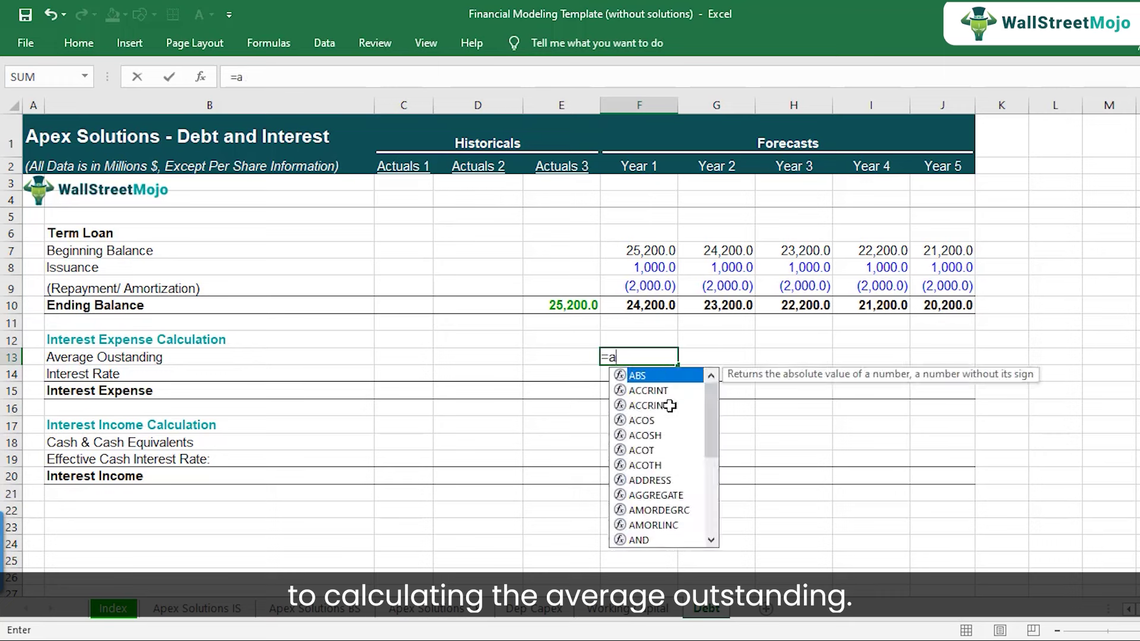
text(verage()
key(Up)
key(Up)
key(Up)
key(Left)
key(shift+Right)
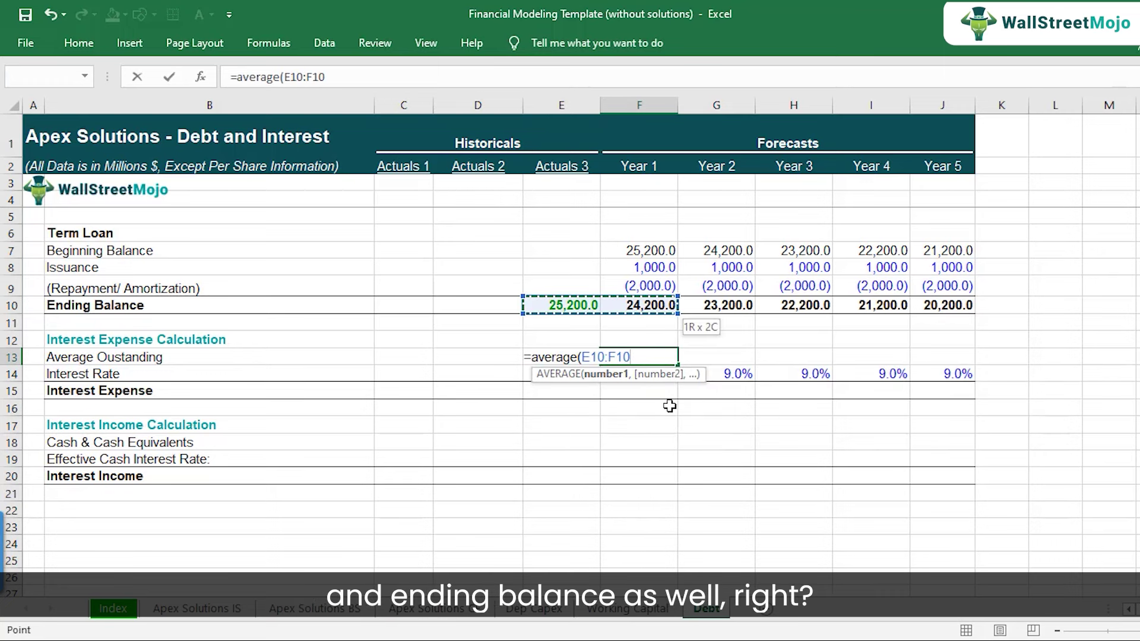
text())
key(Return)
key(Up)
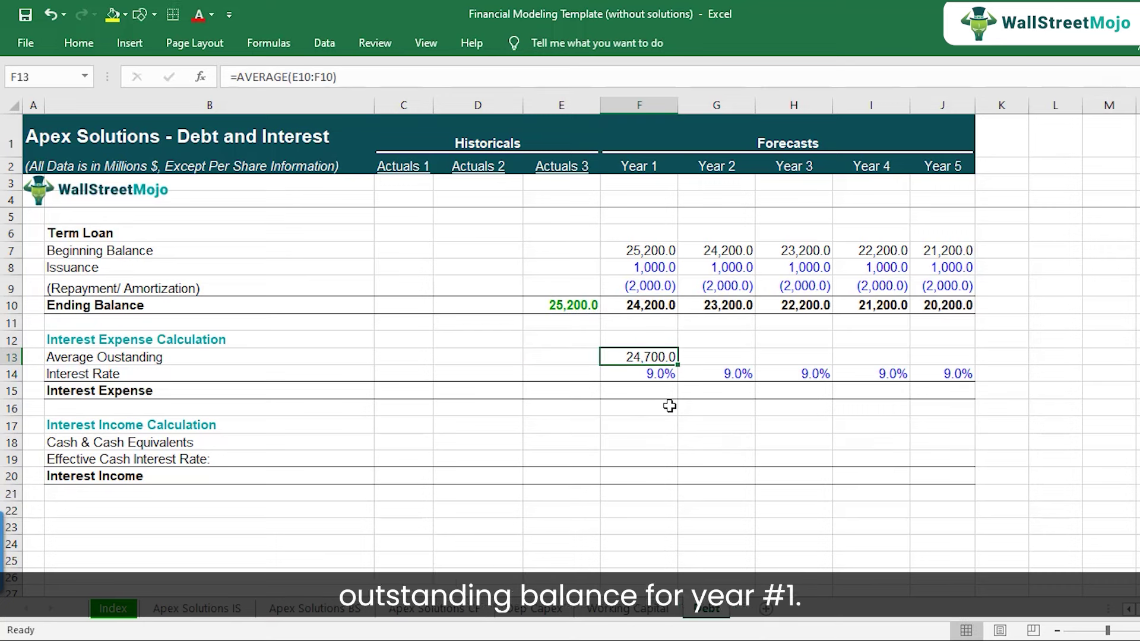
Step: Calculate the Year 1 Interest Expense in F15 as Average Outstanding times Interest Rate with =F13*F14
key(Down)
key(Down)
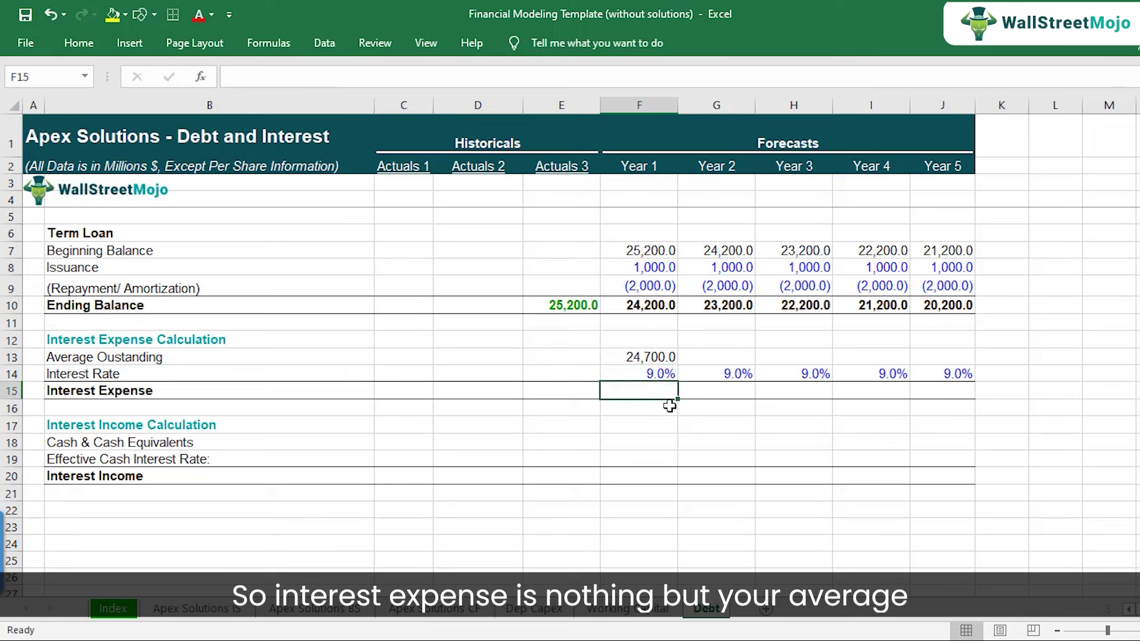
text(=)
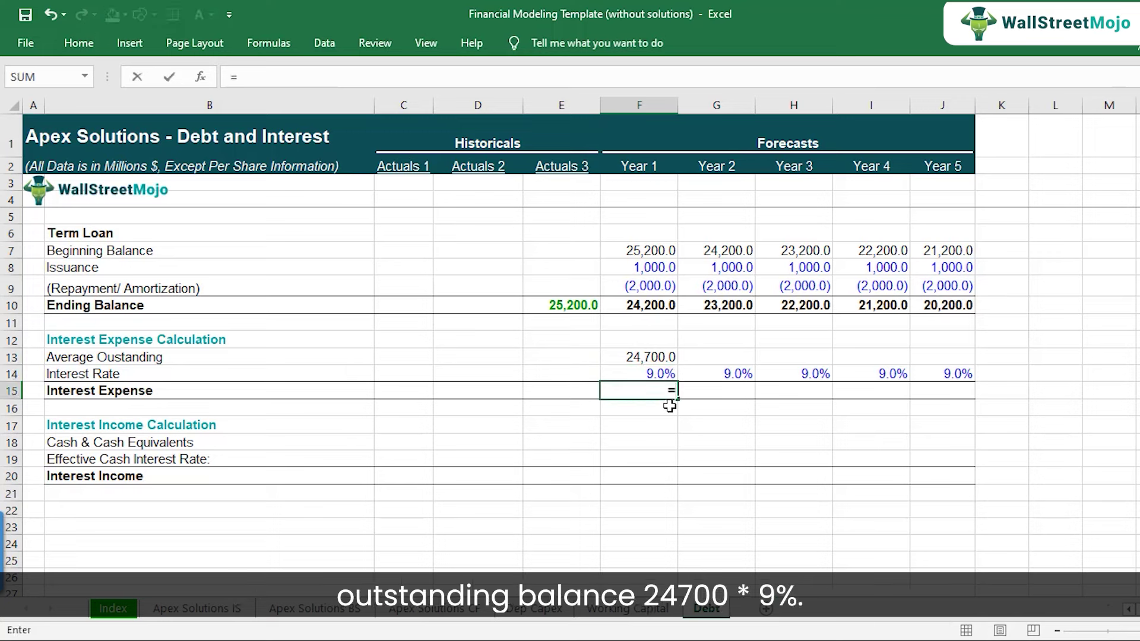
key(Up)
key(Up)
text(*)
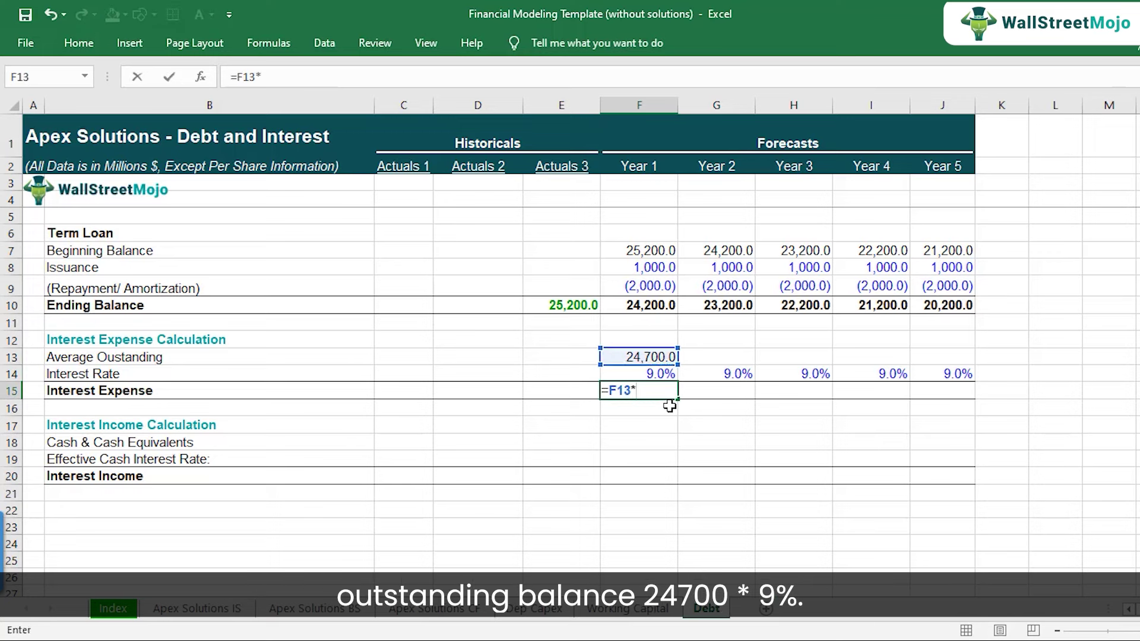
key(Up)
key(Return)
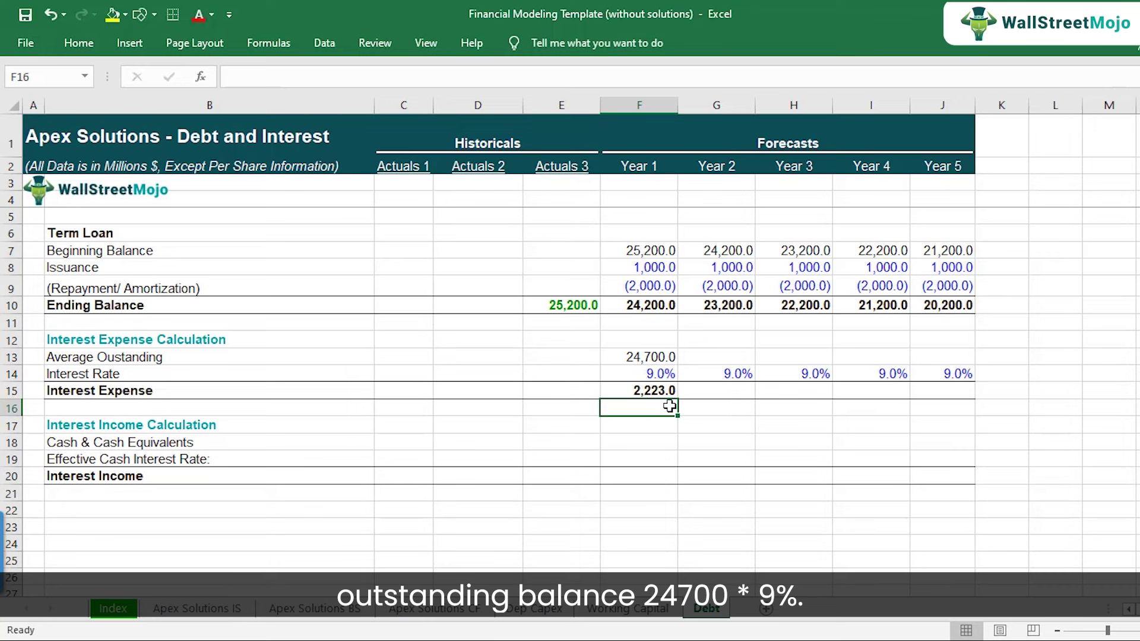
key(Up)
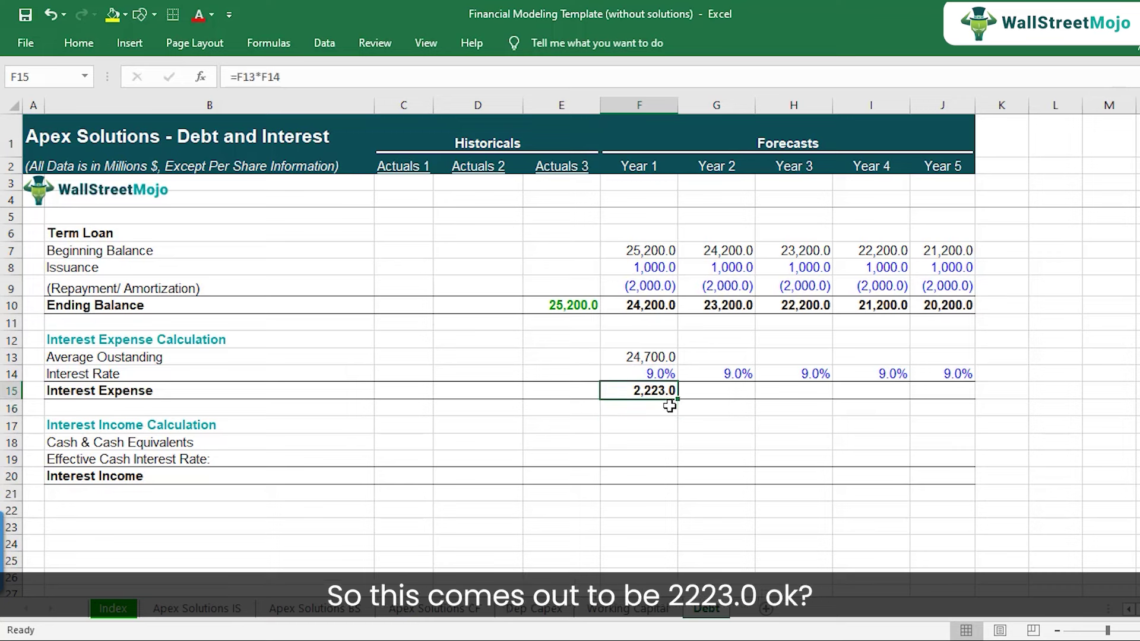
Step: Copy the Year 1 Average Outstanding formula from F13 across to Years 2 to 5
key(Up)
key(Up)
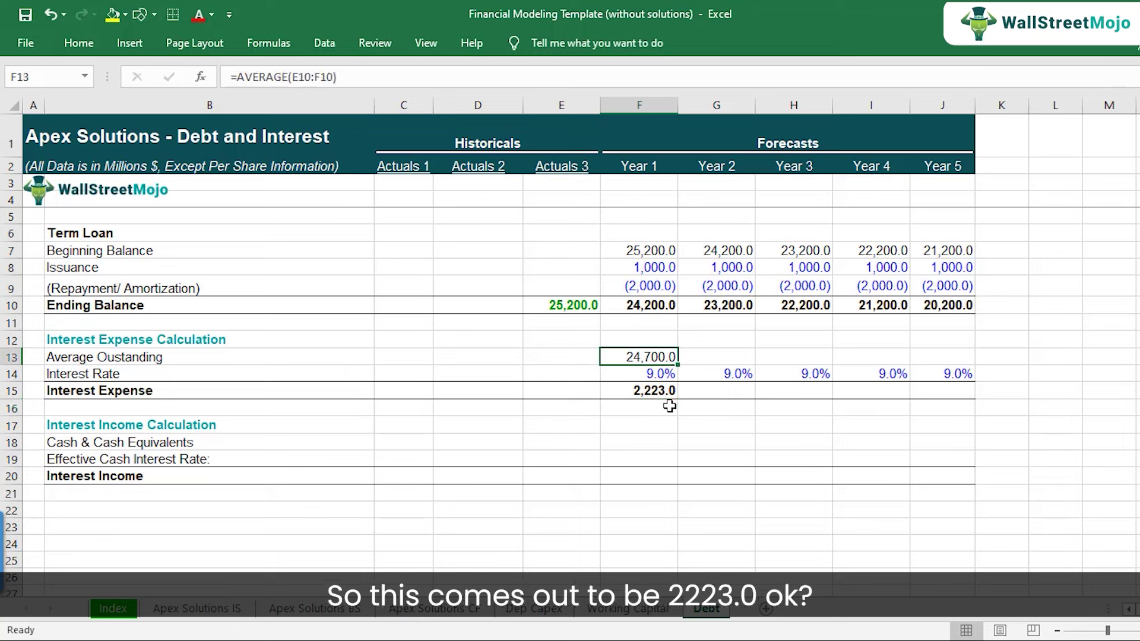
key(ctrl+c)
key(shift+Right)
key(shift+Right)
key(shift+Right)
key(shift+Right)
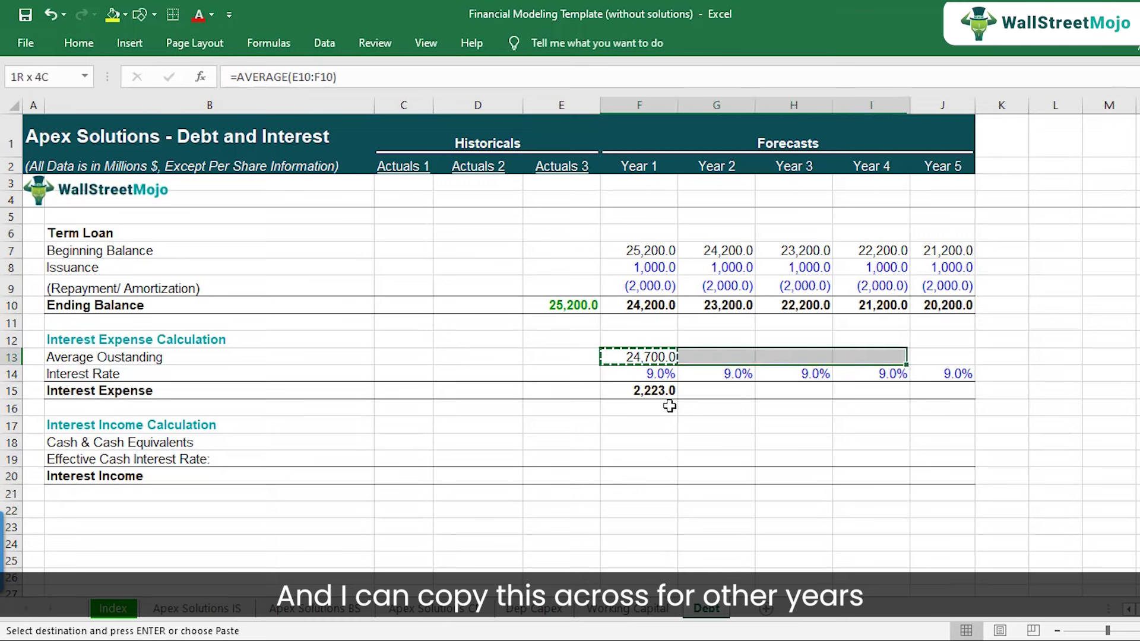
key(ctrl+v)
Step: Check the ranges averaged by the copied Average Outstanding formulas in row 13 from Year 2 through Year 5
key(Down)
key(Up)
key(Right)
key(F2)
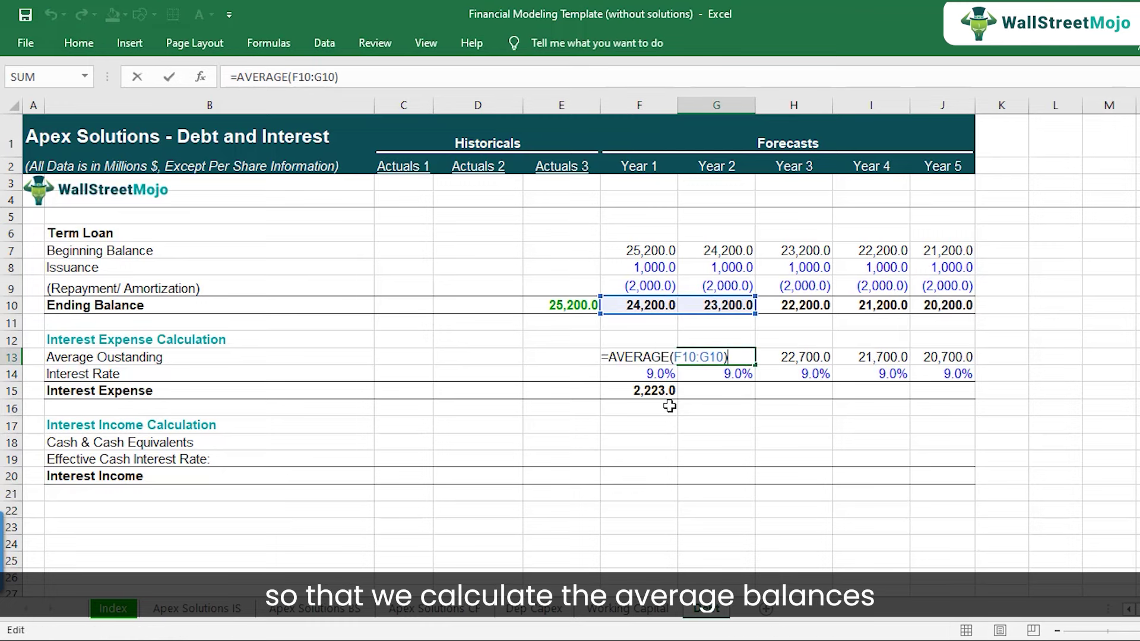
key(Escape)
key(Right)
key(F2)
key(Escape)
key(Right)
key(F2)
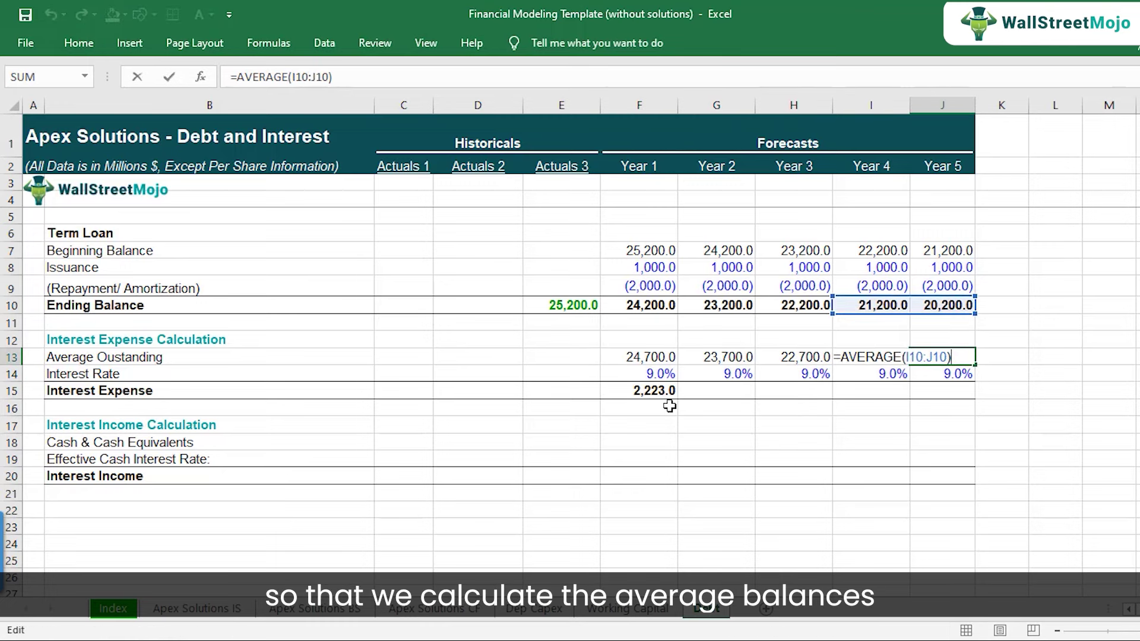
key(Escape)
Step: Copy the Year 1 Interest Expense formula from F15 across to Years 2 to 5
key(Left)
key(Left)
key(Left)
key(Down)
key(Down)
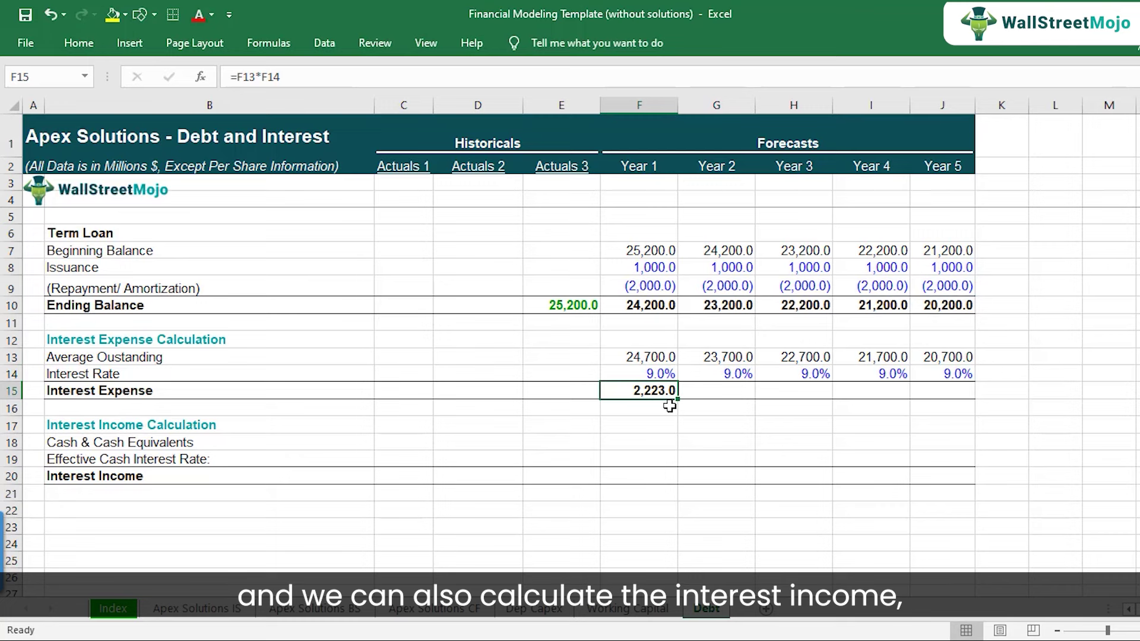
key(ctrl+c)
key(shift+Right)
key(shift+Right)
key(shift+Right)
key(shift+Right)
key(ctrl+v)
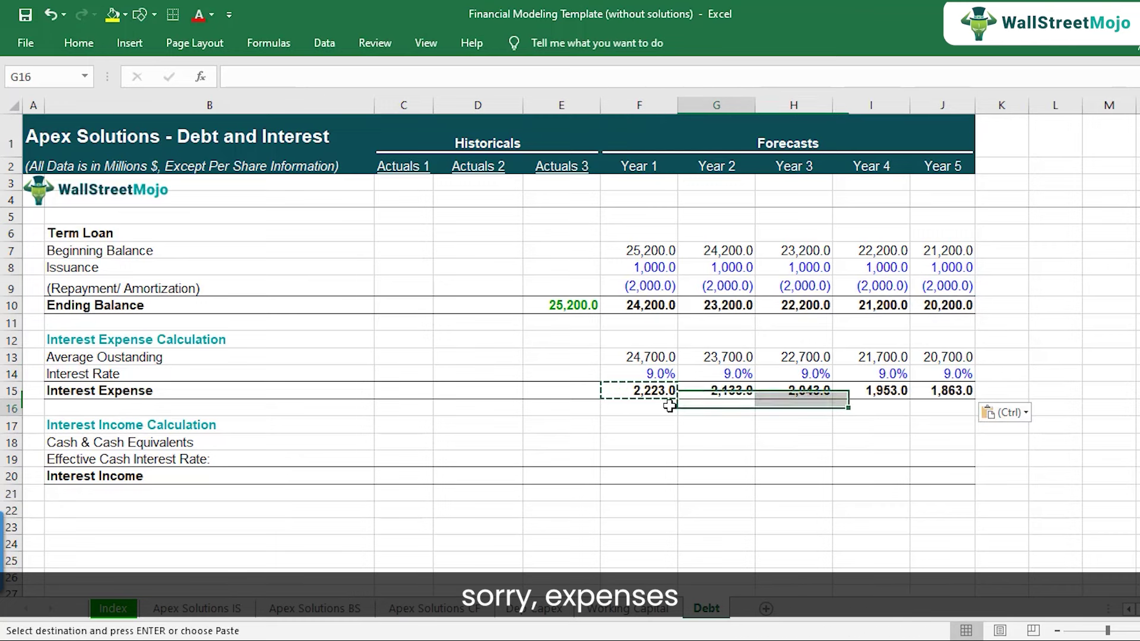
Step: Check the cell references in the copied Interest Expense formulas in row 15 for Years 2 to 5
key(F2)
key(Tab)
key(F2)
key(Tab)
key(F2)
key(Tab)
key(F2)
key(Escape)
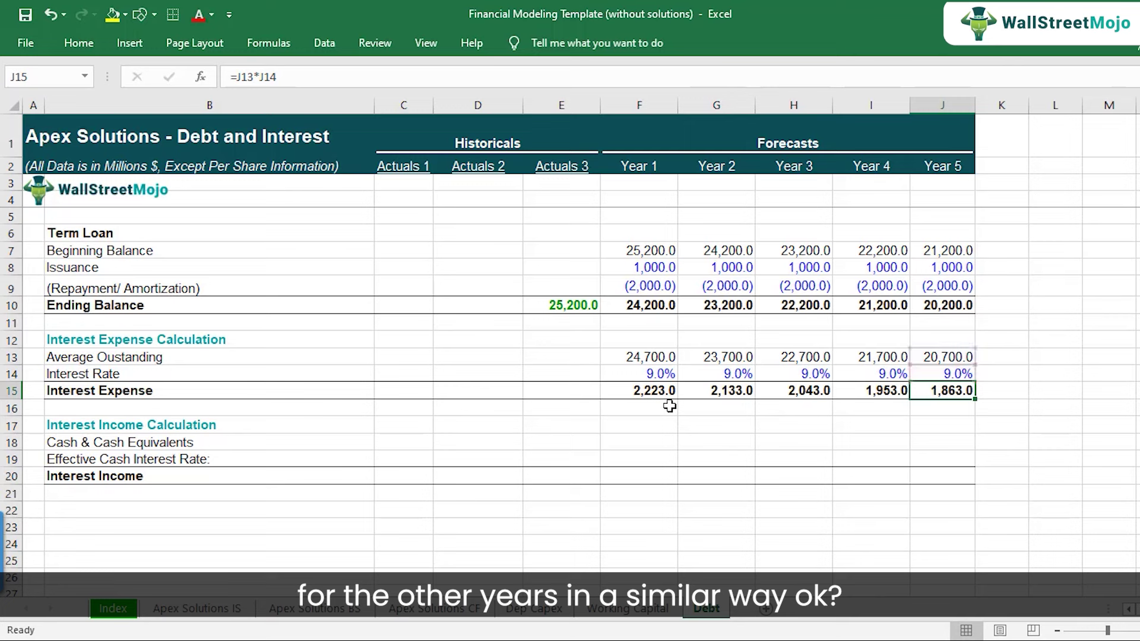
Step: Switch to the case study PDF and highlight the 3.0% interest rate earned on cash deposits in yellow
key(Left)
key(Left)
key(Left)
key(Left)
key(Down)
key(Down)
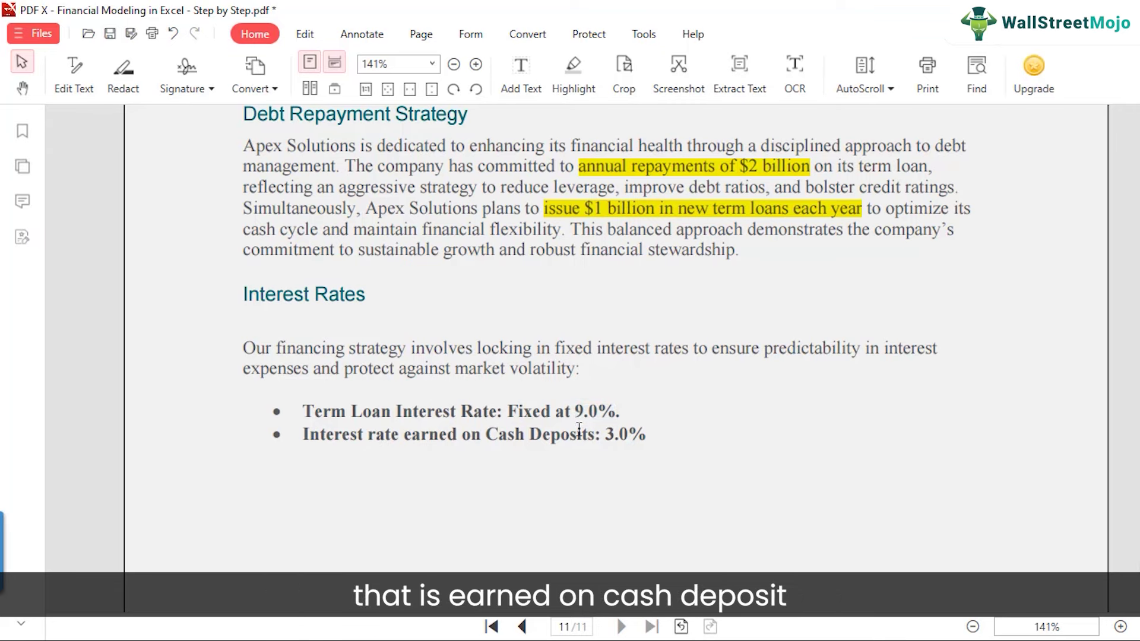
right_click(648, 436)
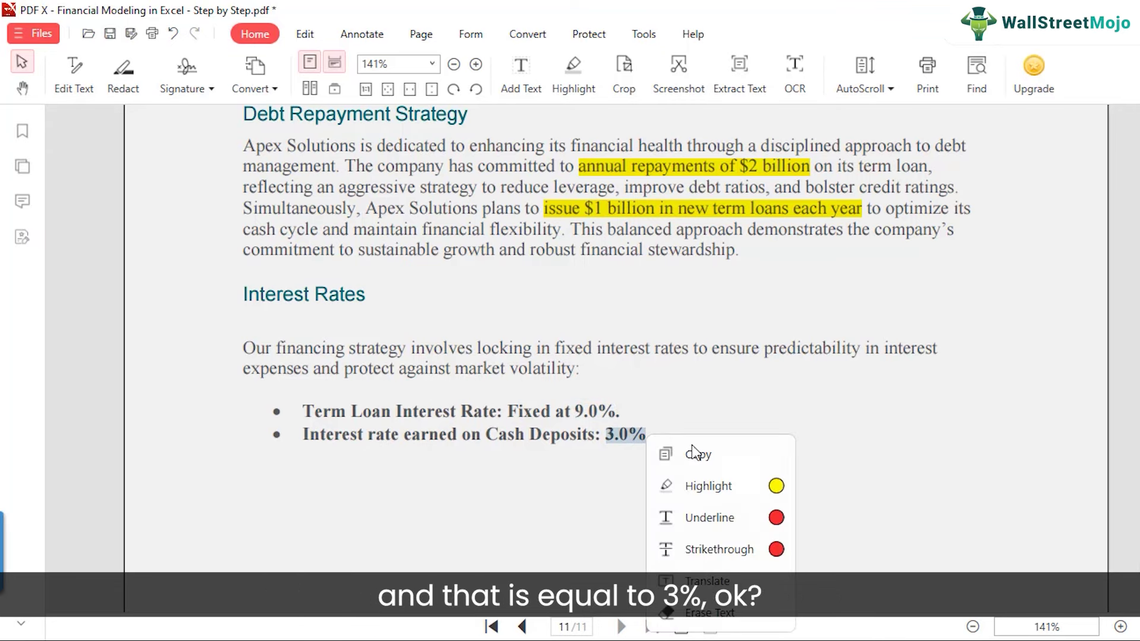
click(750, 488)
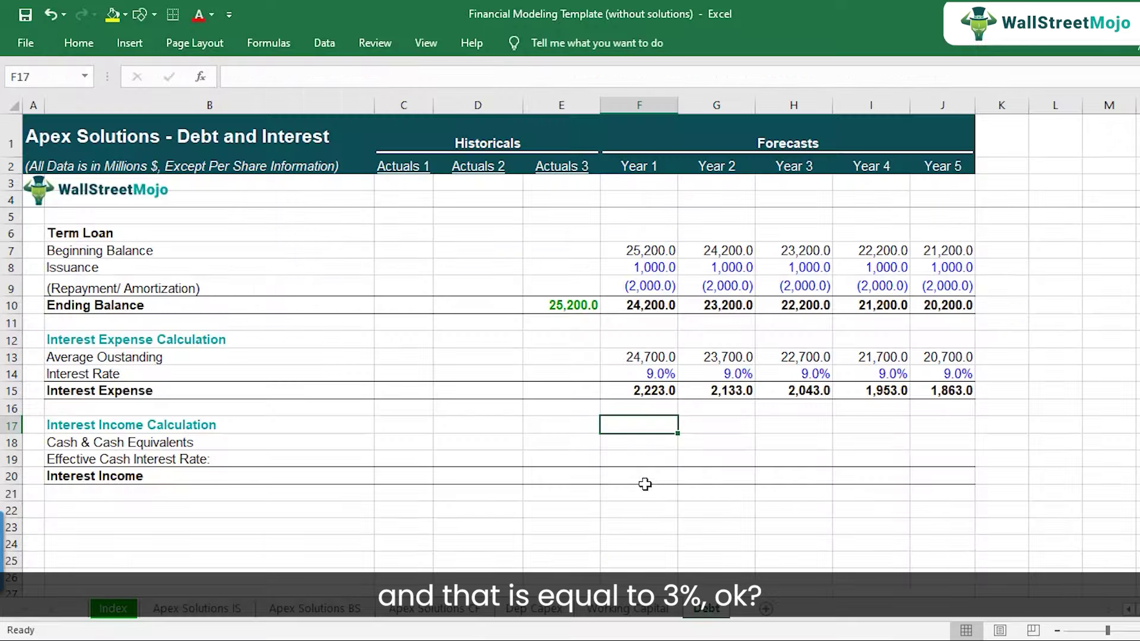
Step: Enter 3% as the Year 1 Effective Cash Interest Rate in F19 of the Debt sheet
click(647, 460)
text(3%)
key(Return)
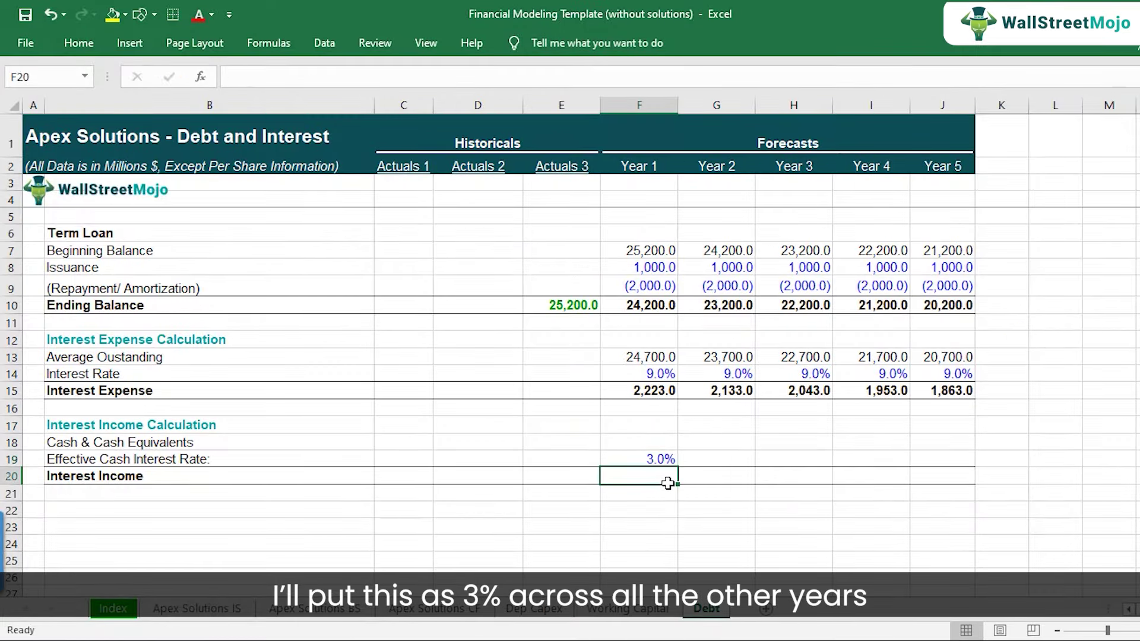
Step: Copy the Year 1 Effective Cash Interest Rate from F19 across to Years 2 to 5
key(Up)
key(ctrl+c)
key(shift+Right)
key(shift+Right)
key(shift+Right)
key(shift+Right)
key(ctrl+v)
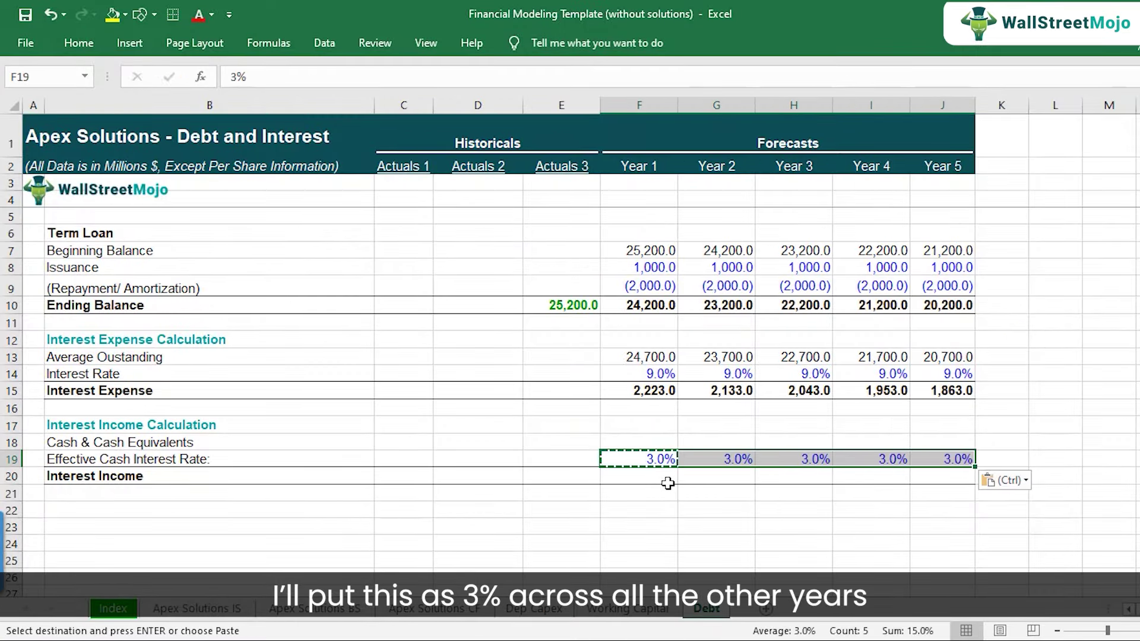
key(shift+Left)
key(shift+Left)
key(shift+Left)
key(shift+Left)
key(Up)
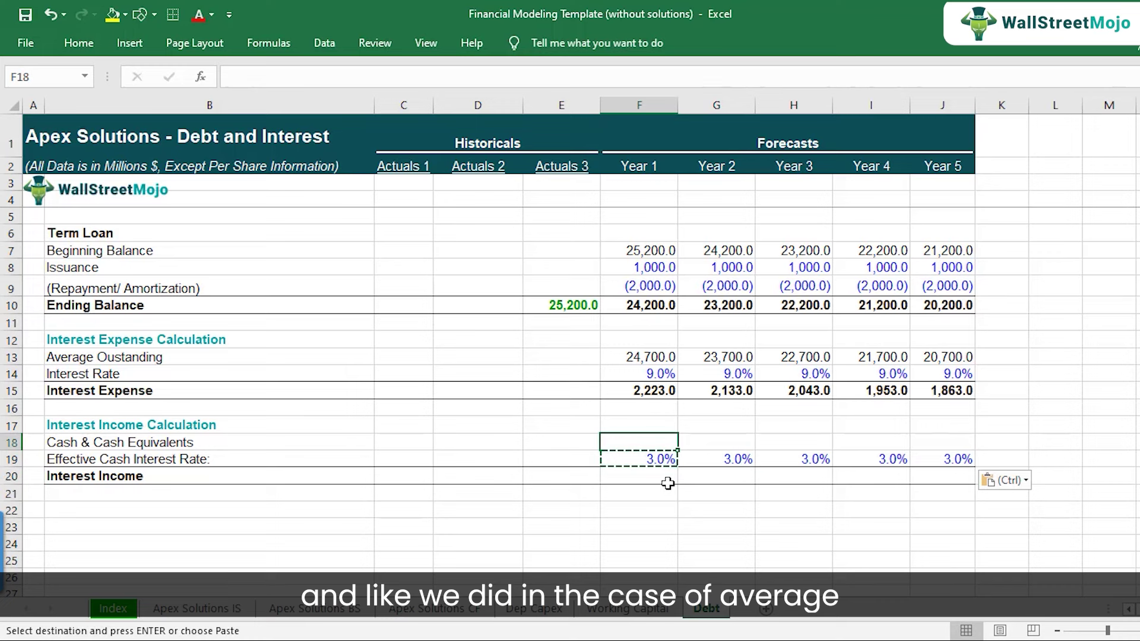
Step: Review the Year 1 Average Outstanding formula in F13 as the pattern for averaging beginning and ending balances
key(Up)
key(Up)
key(Up)
key(Up)
key(Up)
key(F2)
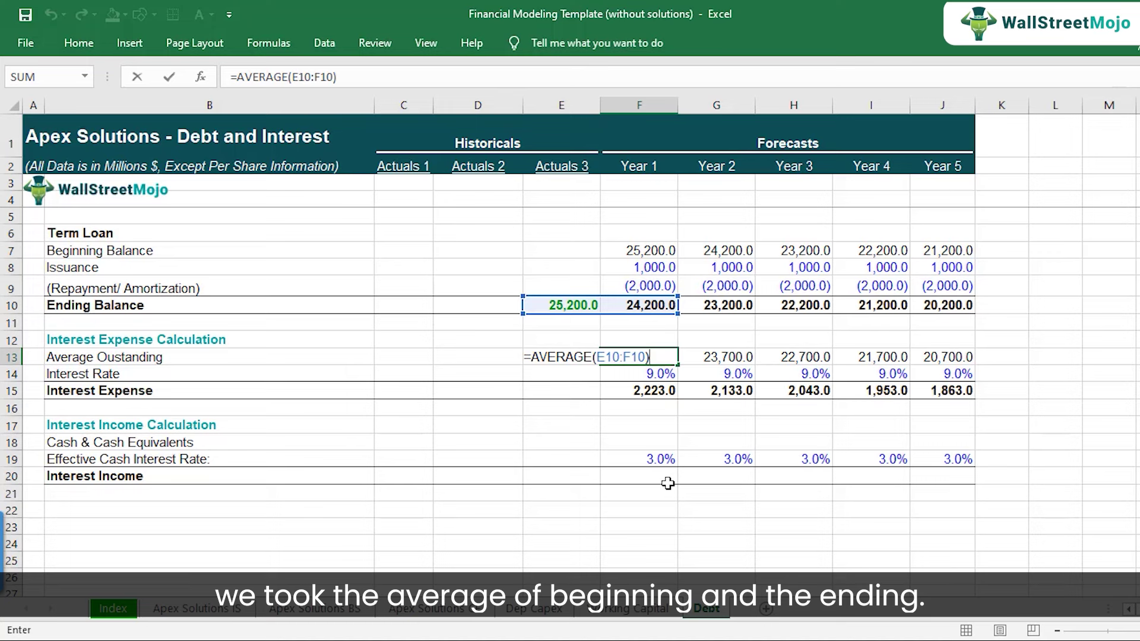
key(Return)
key(Down)
key(Down)
key(Down)
key(Down)
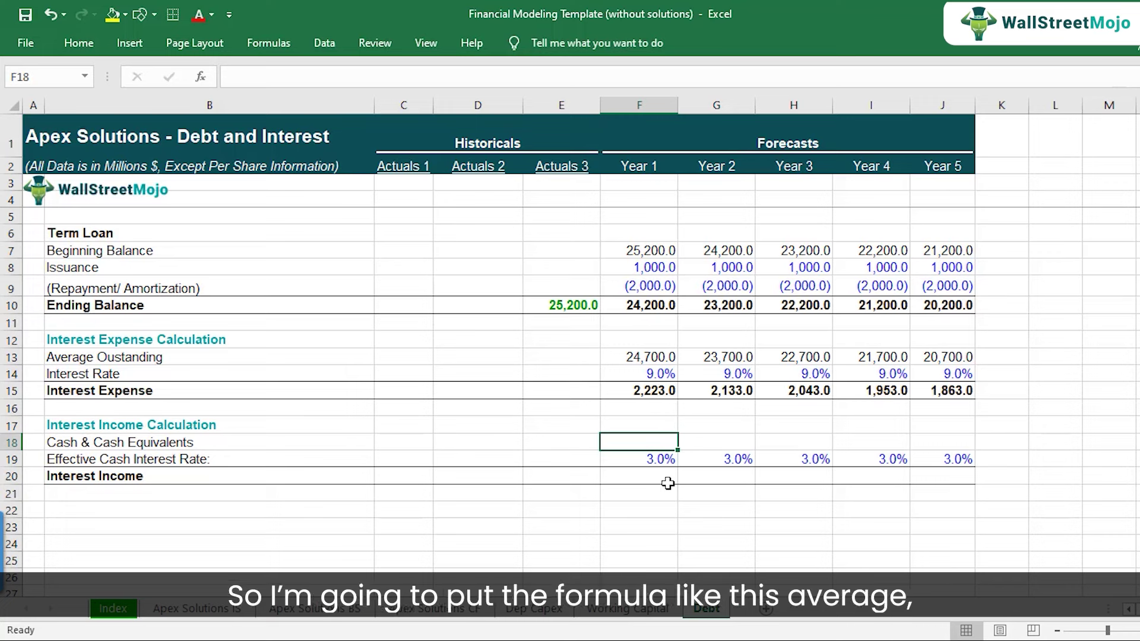
Step: Calculate Year 1 Cash & Cash Equivalents in F18 as the average of Actuals 3 and Year 1 cash, =AVERAGE('Apex Solutions BS'!E7:F7)
text(=average()
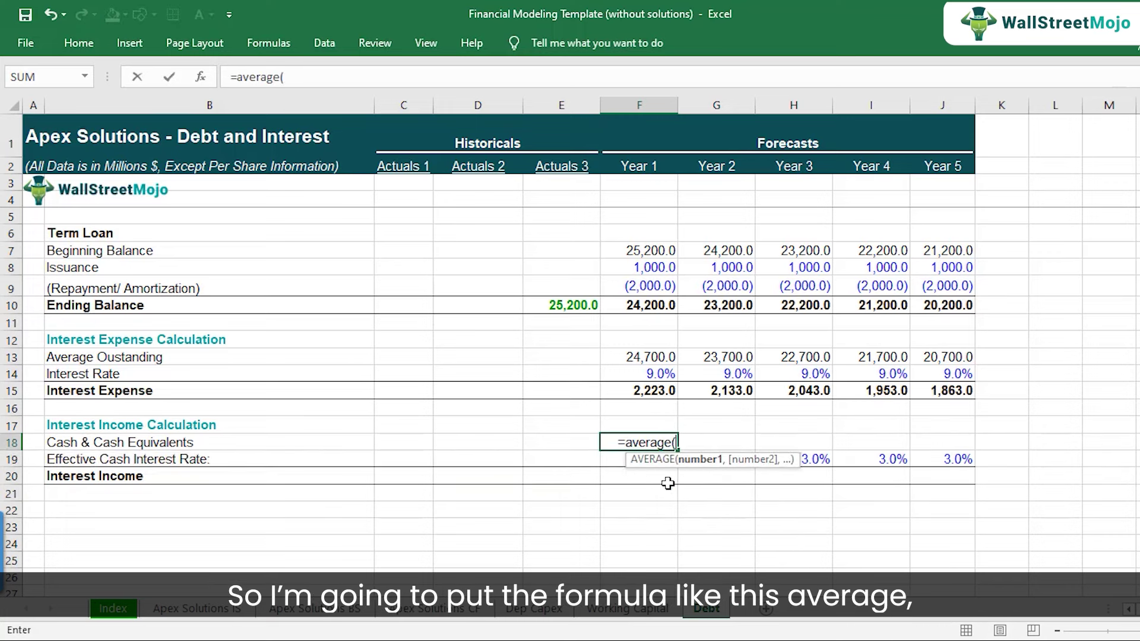
click(295, 609)
scroll(540, 341, up, 5)
drag(606, 250, 678, 251)
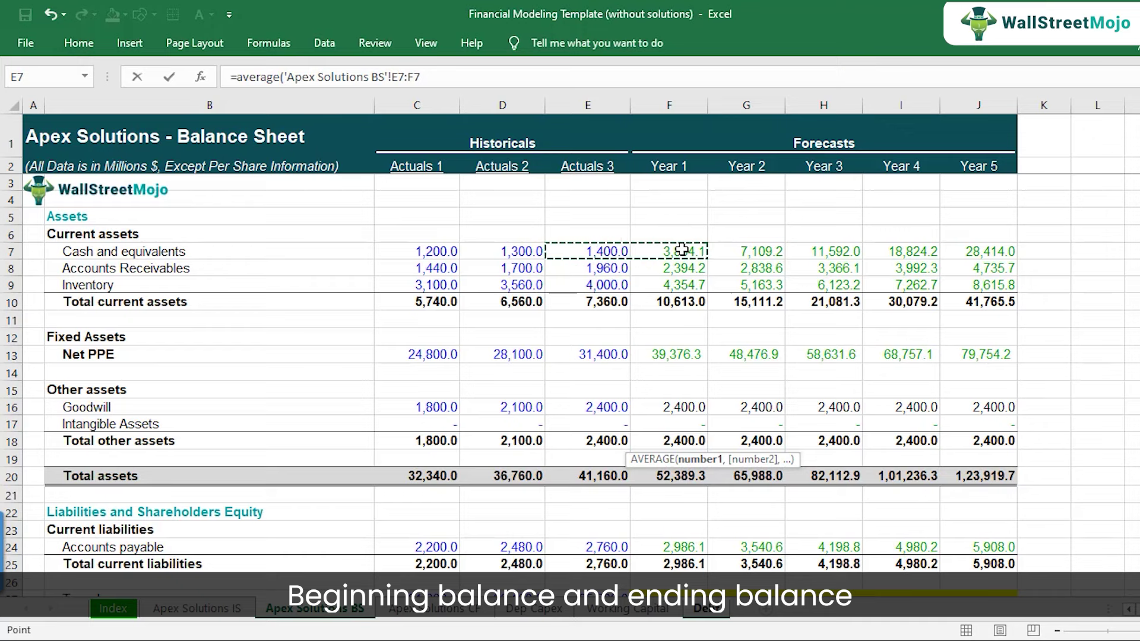
text())
key(Return)
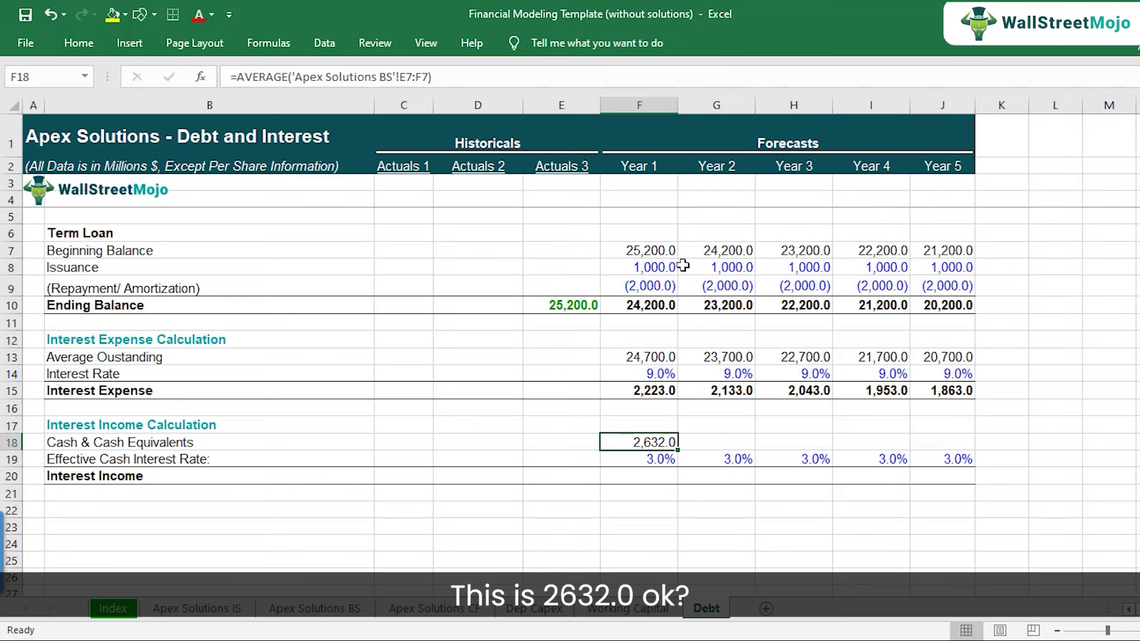
Step: Calculate Year 1 Interest Income in F20 as average cash times the effective rate, =F18*F19, and check its references
key(Down)
key(Down)
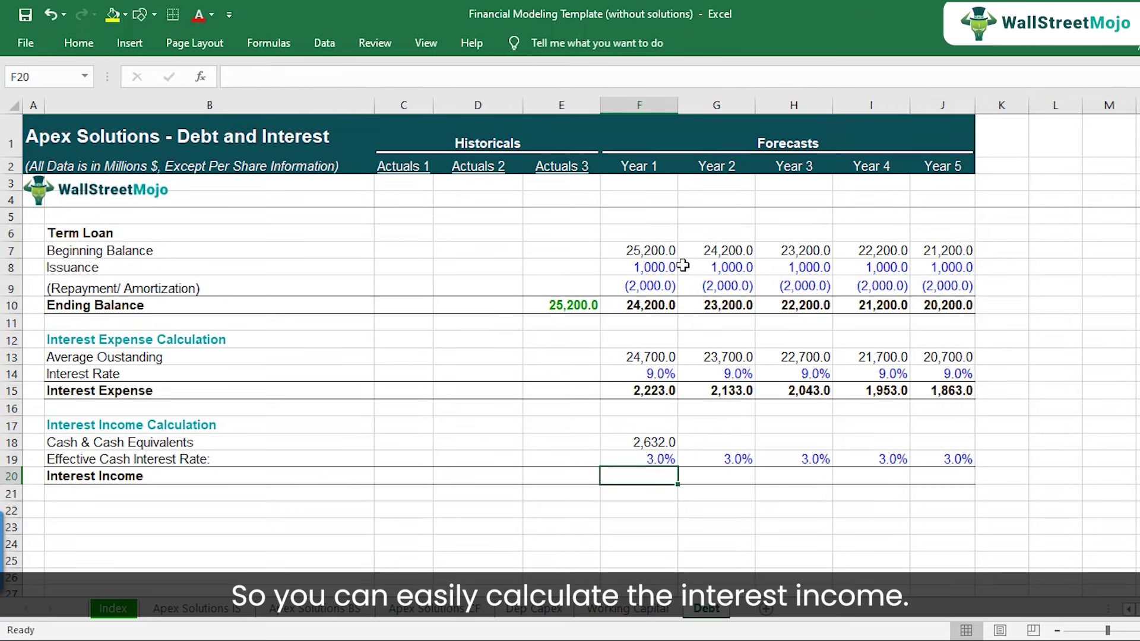
text(=)
key(Up)
key(Up)
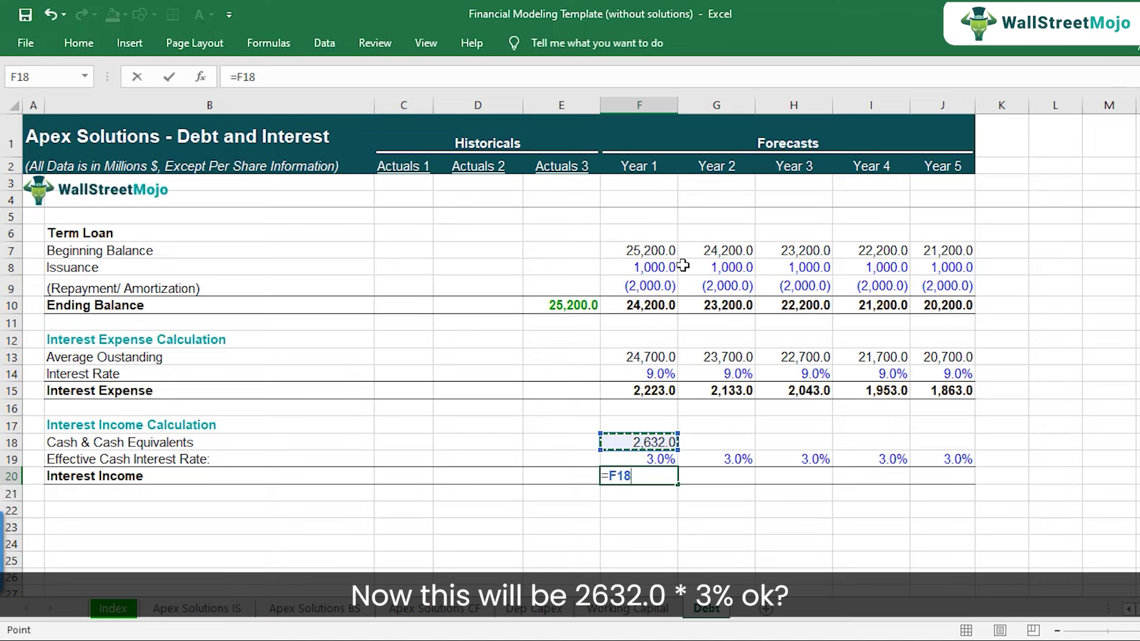
text(*)
key(Up)
key(Return)
key(Up)
key(Up)
key(Down)
key(F2)
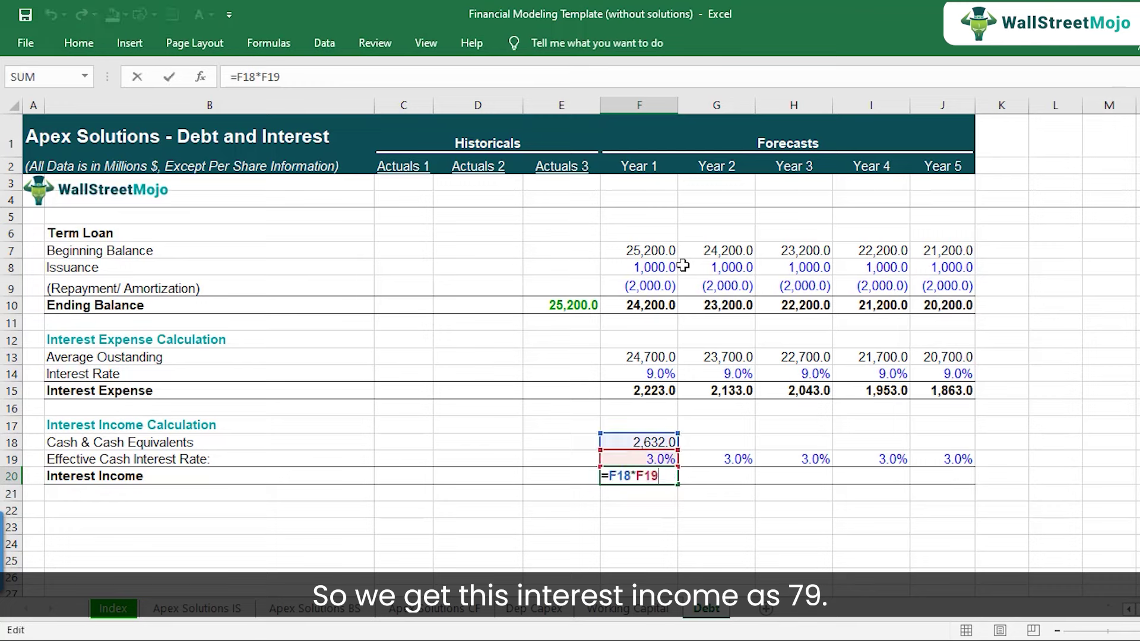
key(Escape)
Step: Copy the Year 1 Cash & Cash Equivalents formula from F18 across to Years 2 to 5
key(Up)
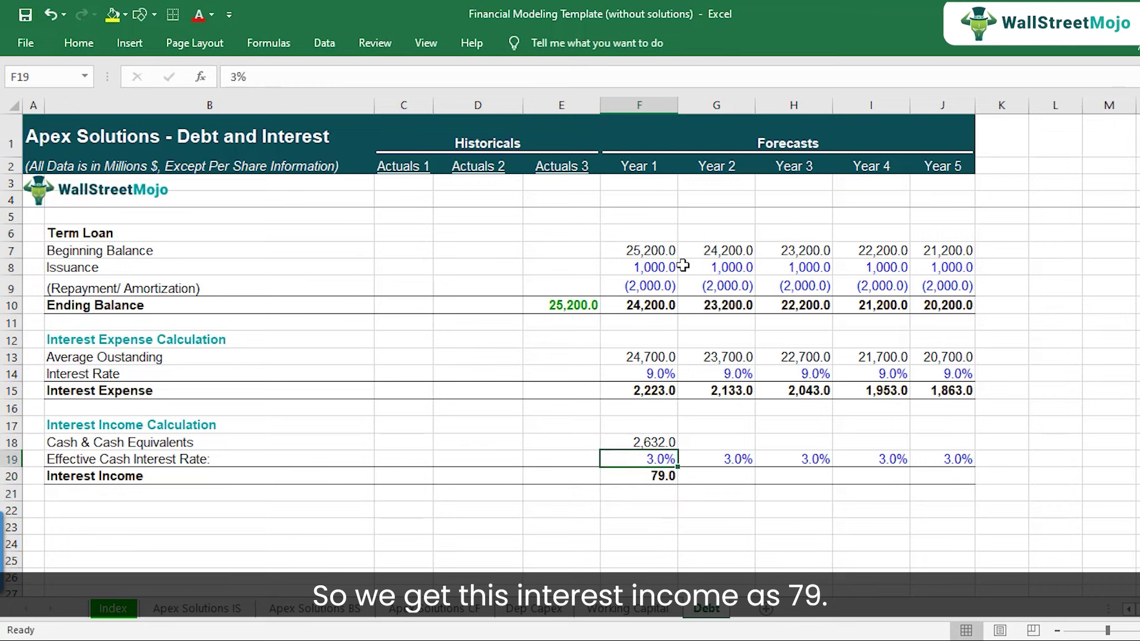
key(Up)
key(ctrl+c)
key(shift+Right)
key(shift+Right)
key(shift+Right)
key(shift+Right)
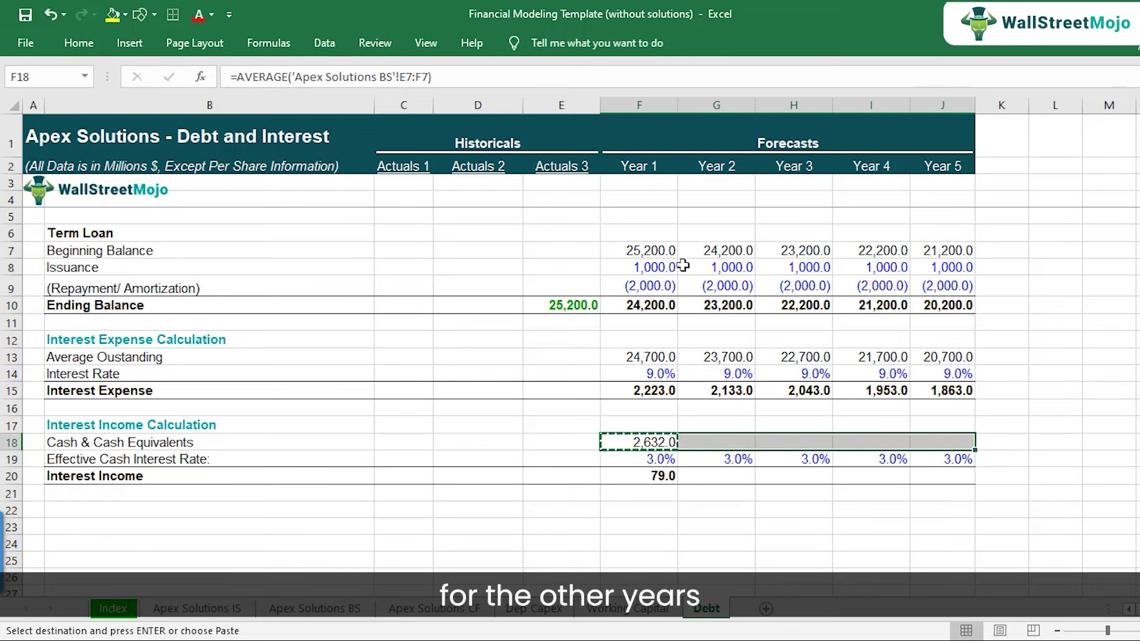
key(ctrl+v)
Step: Copy the Year 1 Interest Income formula from F20 across to Years 2 to 5
key(Down)
key(Down)
key(ctrl+c)
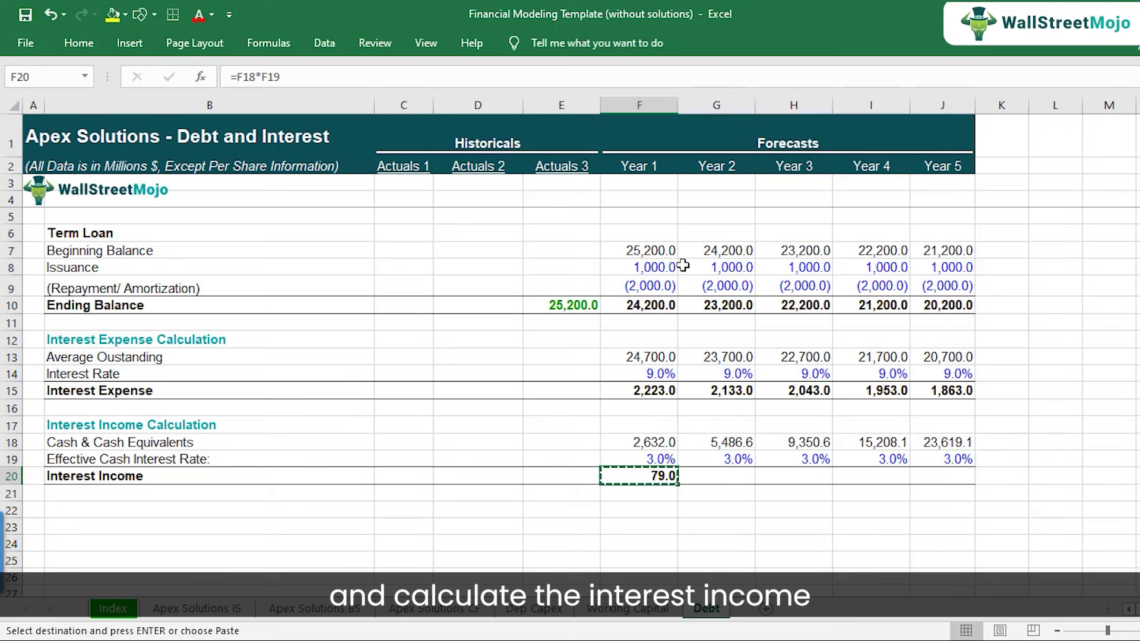
key(shift+Right)
key(shift+Right)
key(shift+Right)
key(shift+Right)
key(ctrl+v)
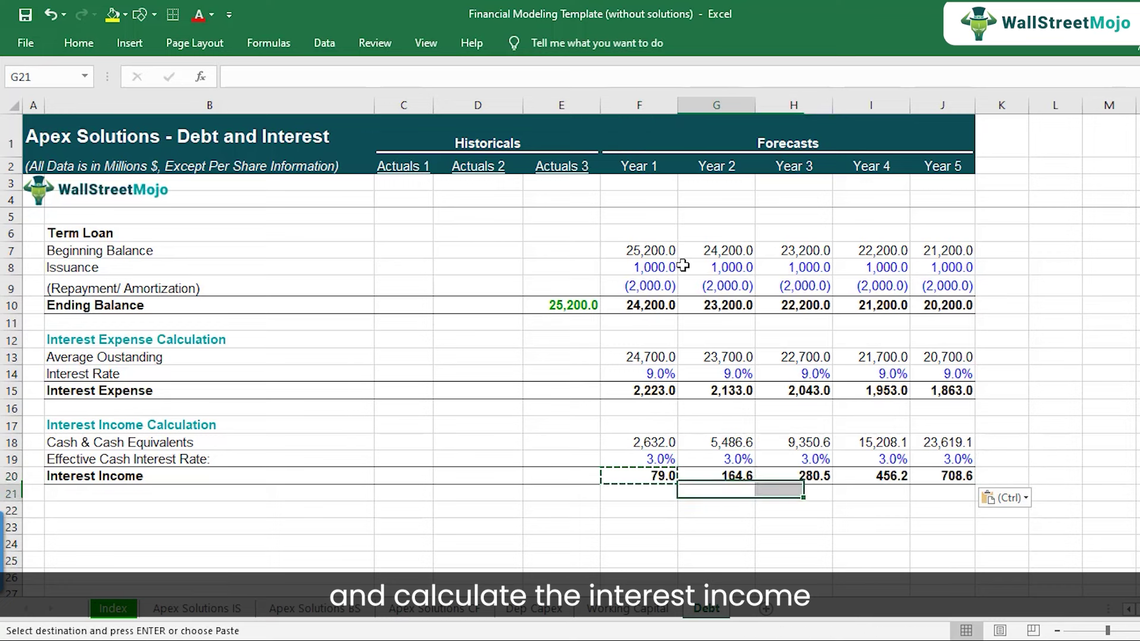
Step: Check the copied Interest Income formulas in row 20 across the forecast years
key(F2)
key(Escape)
key(Right)
key(Right)
key(Right)
key(Left)
key(Left)
key(Left)
key(Left)
key(Left)
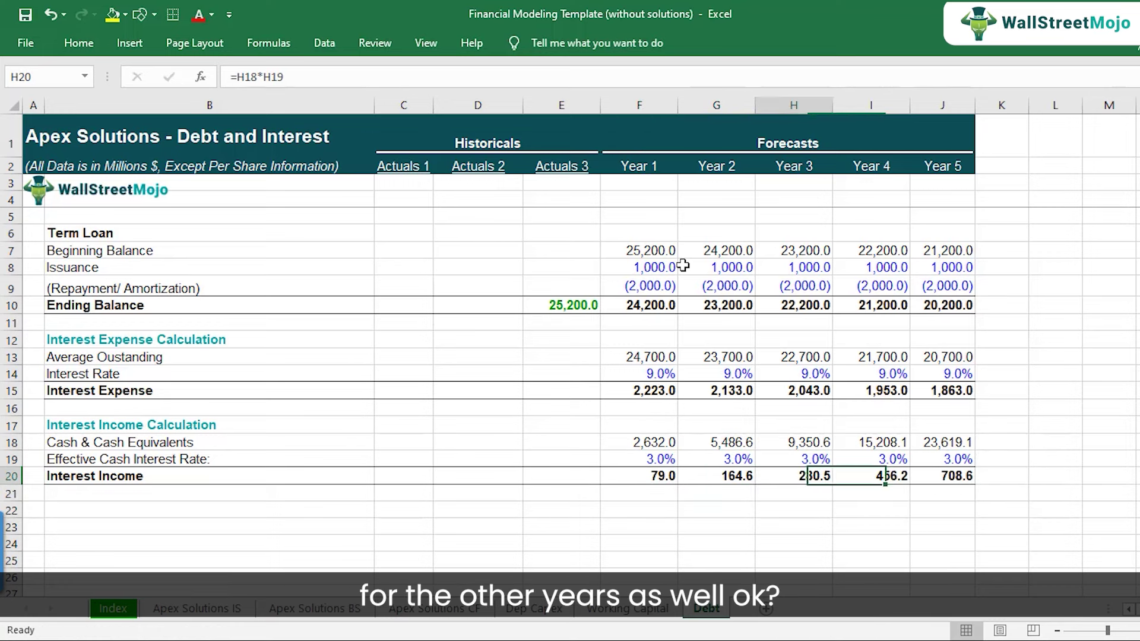
key(Right)
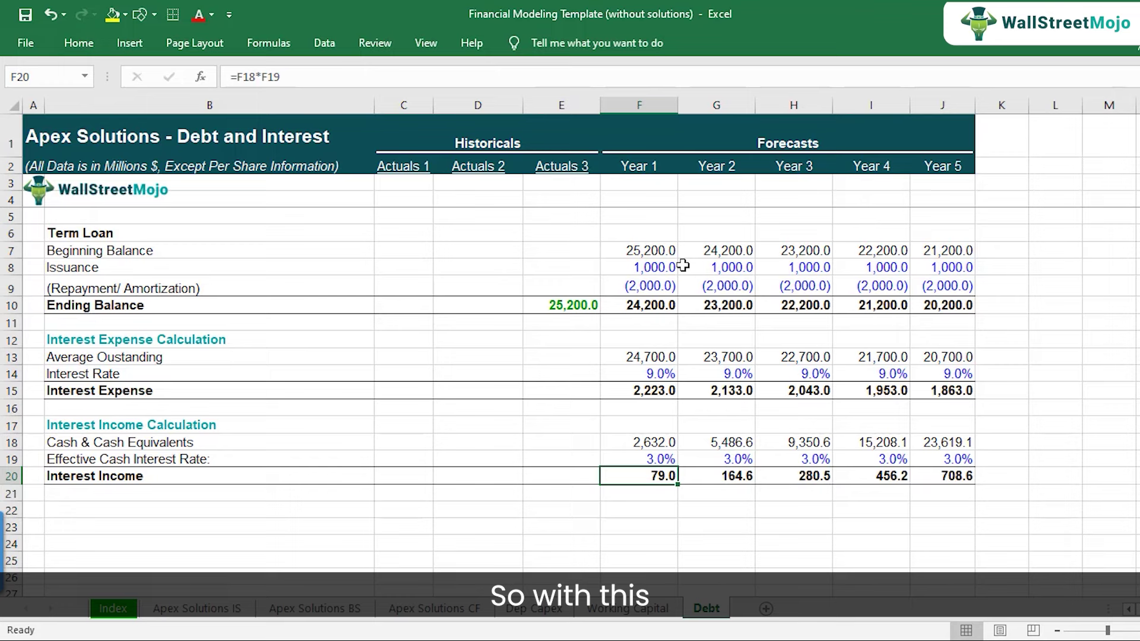